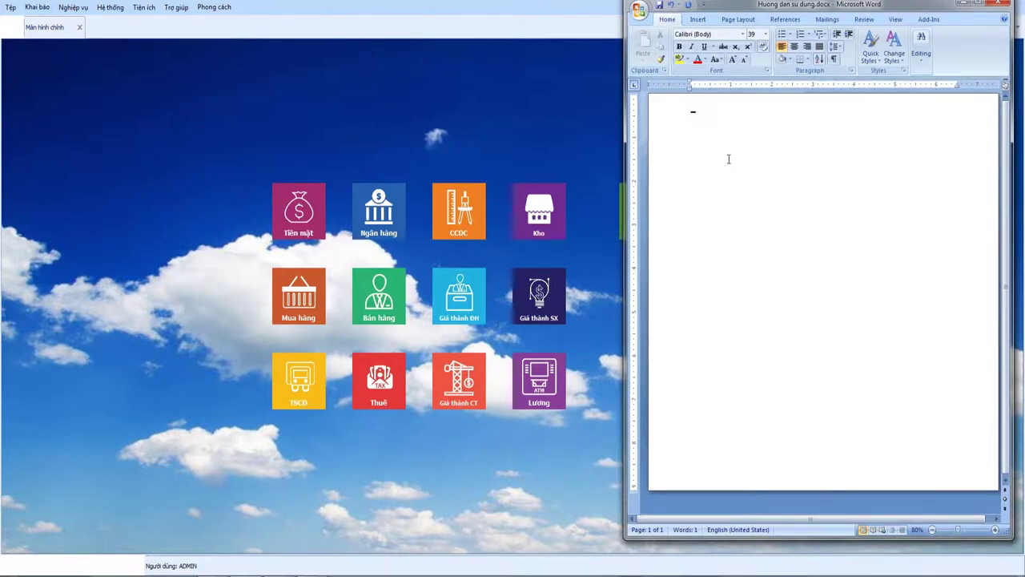
Write the heading line "- Nhập chứng từ mua hàng" at the start of the document.
{"action": "type", "text": "Nhaập chứng"}
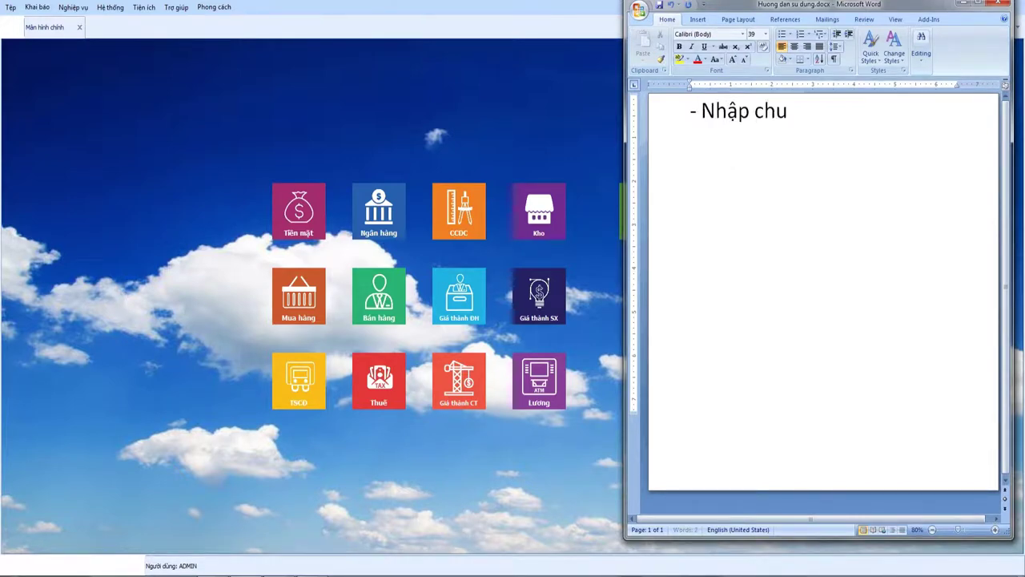
{"action": "type", "text": " từ mua ha"}
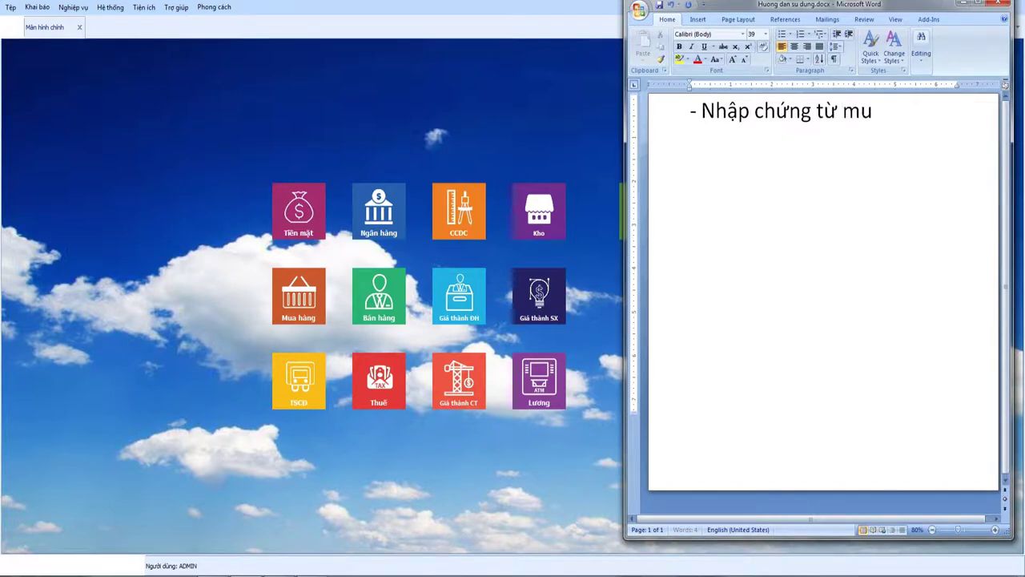
{"action": "type", "text": "àng"}
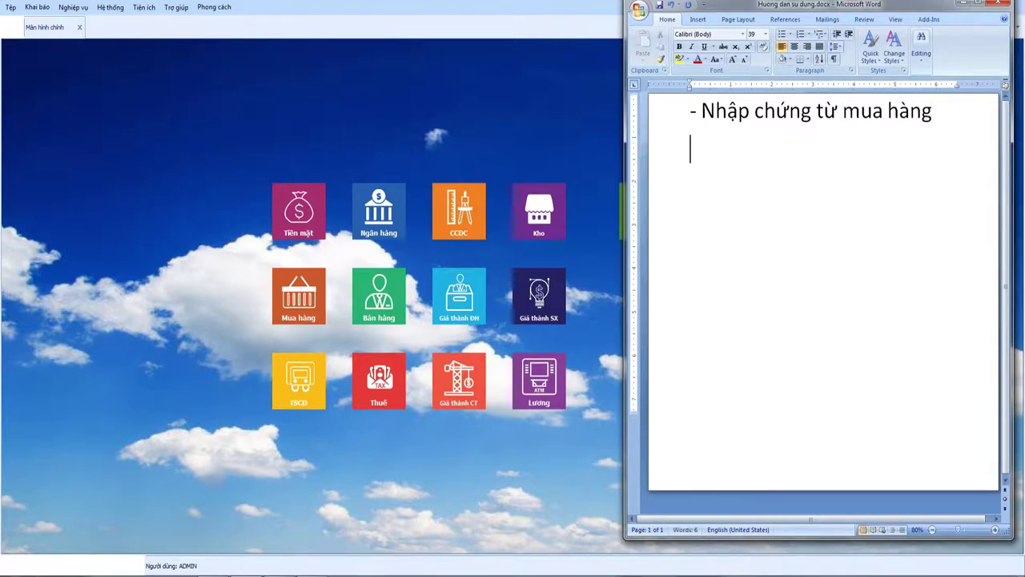
{"action": "key", "text": "Return"}
Add the numbered line "1./ Nhập kho hàng hóa mua về đơn giản (hàng và hóa đơn cùng về)" below the heading.
{"action": "type", "text": "1./"}
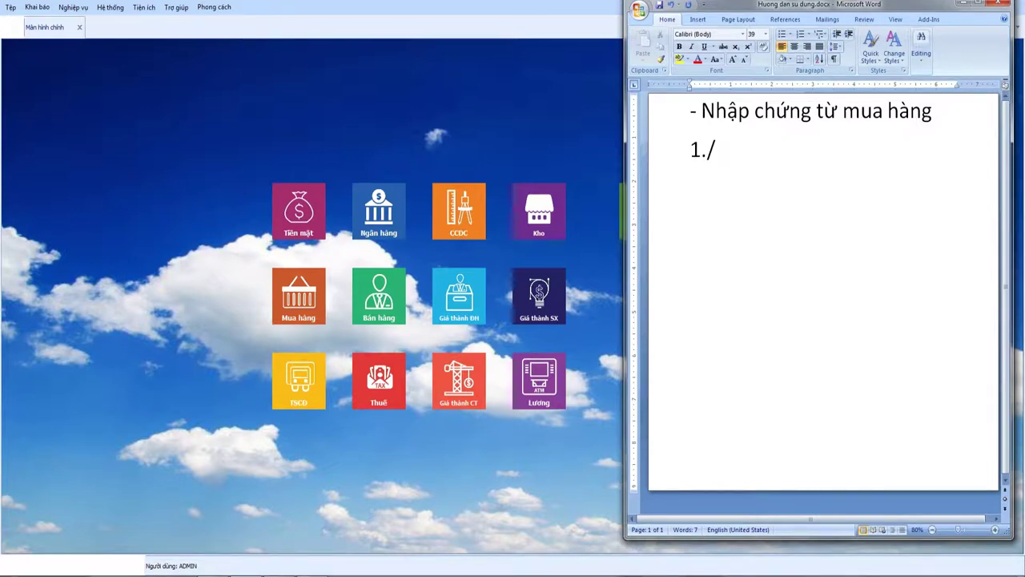
{"action": "type", "text": "Nhập k"}
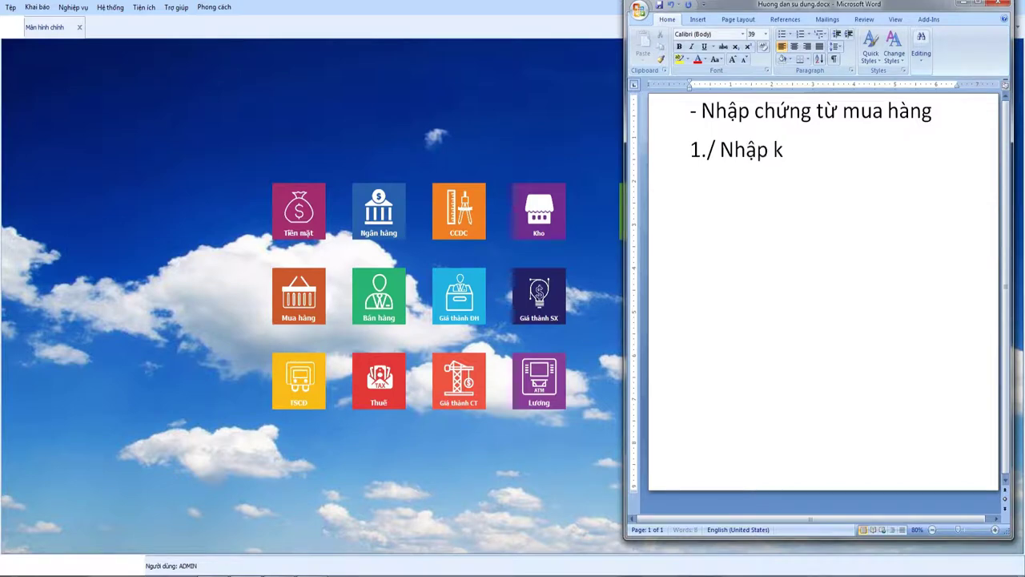
{"action": "type", "text": "ho hàng hóa"}
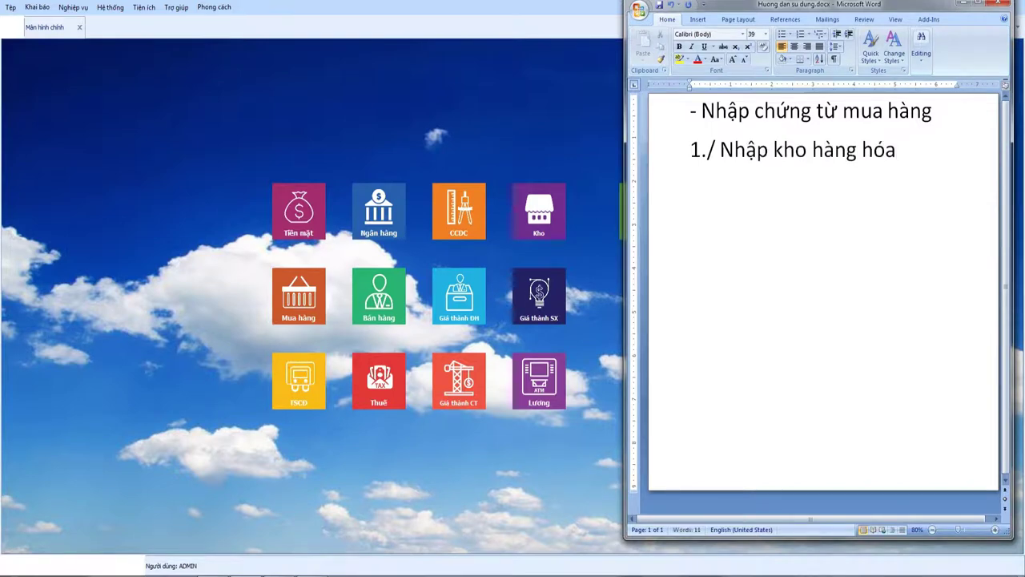
{"action": "type", "text": " mua về đ"}
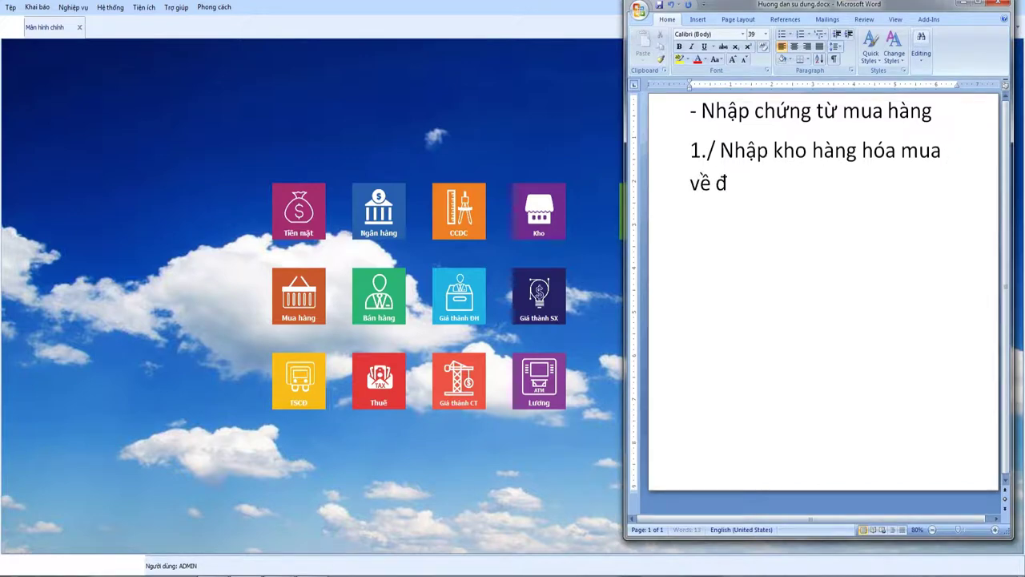
{"action": "type", "text": "ơn gian"}
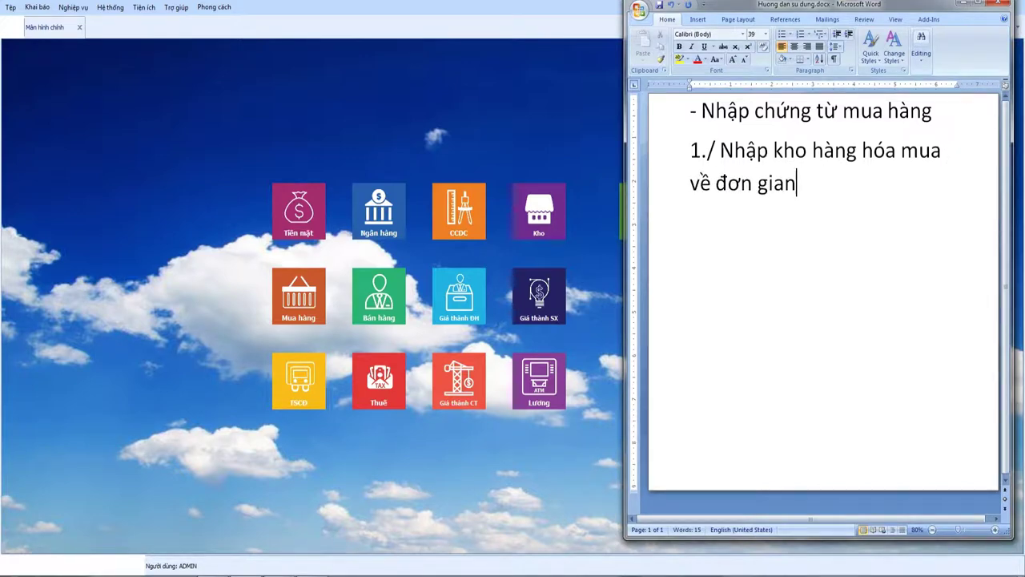
{"action": "type", "text": "r"}
{"action": "type", "text": " (h"}
{"action": "type", "text": "angf vaf ho"}
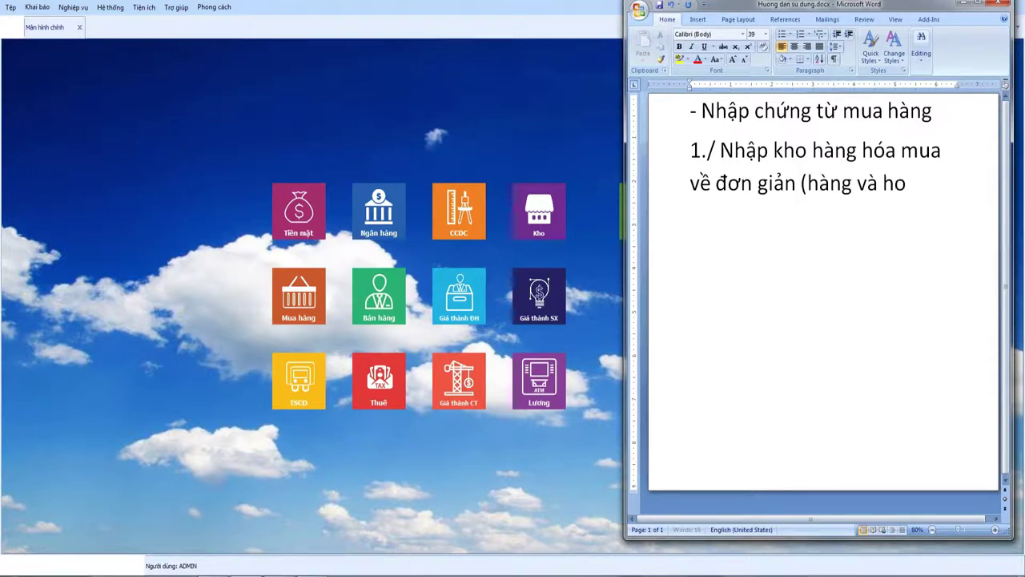
{"action": "type", "text": "as ddown cun"}
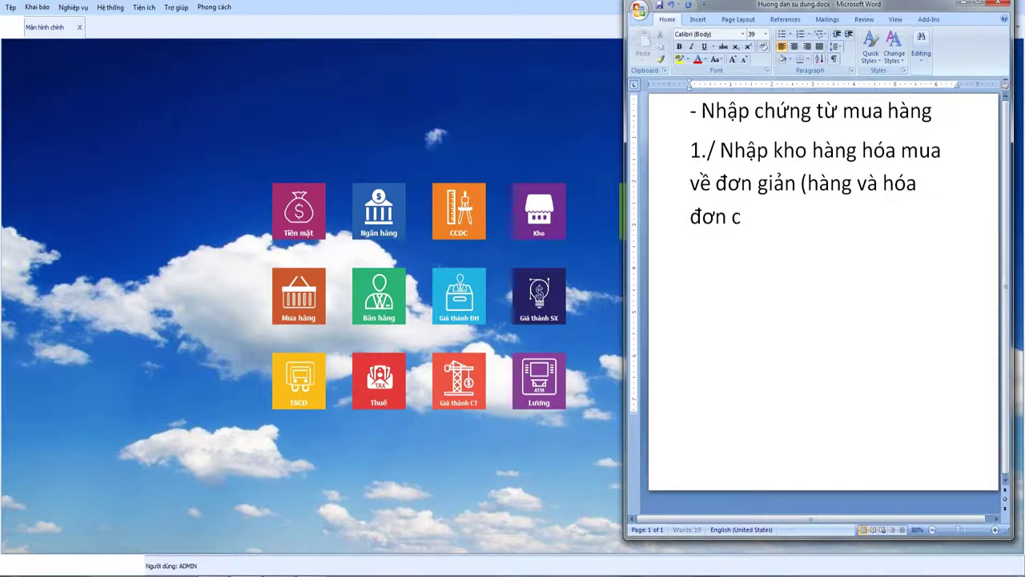
{"action": "type", "text": "gf veef"}
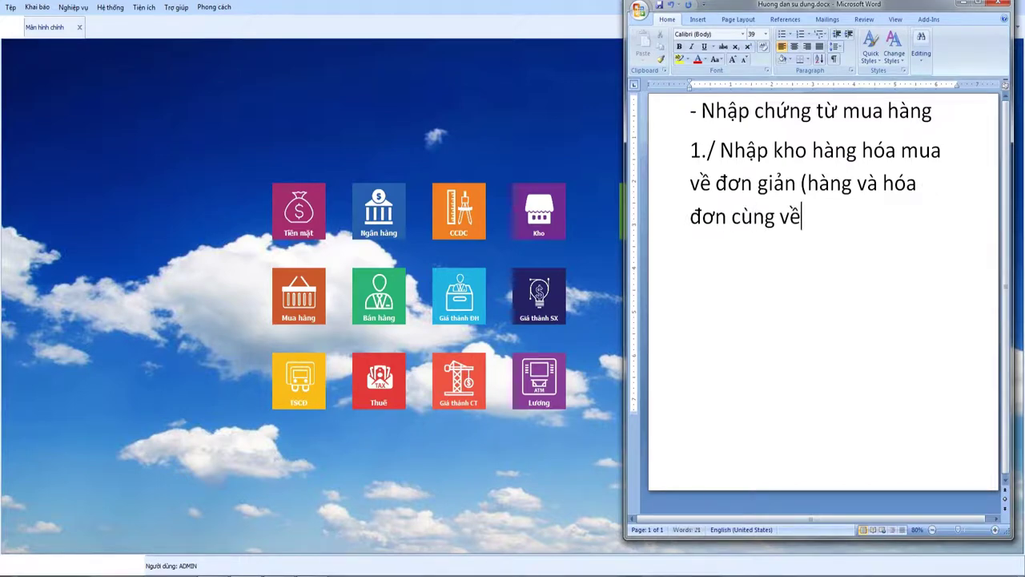
{"action": "type", "text": ")"}
Add the sub-heading "1.1 Có chi phí vận chuyển" on its own line under item 1.
{"action": "type", "text": "1.1"}
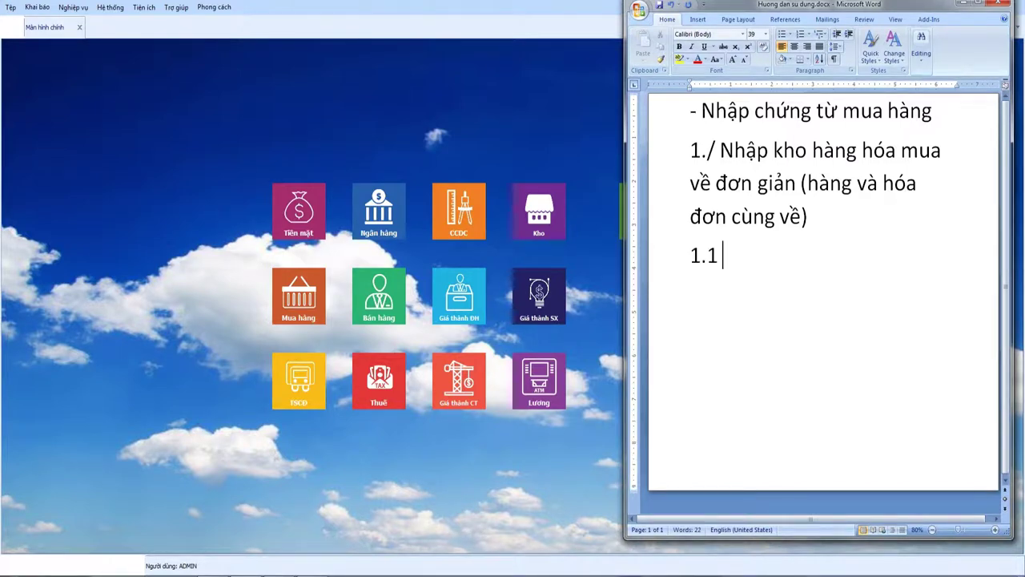
{"action": "type", "text": " Có chi phí"}
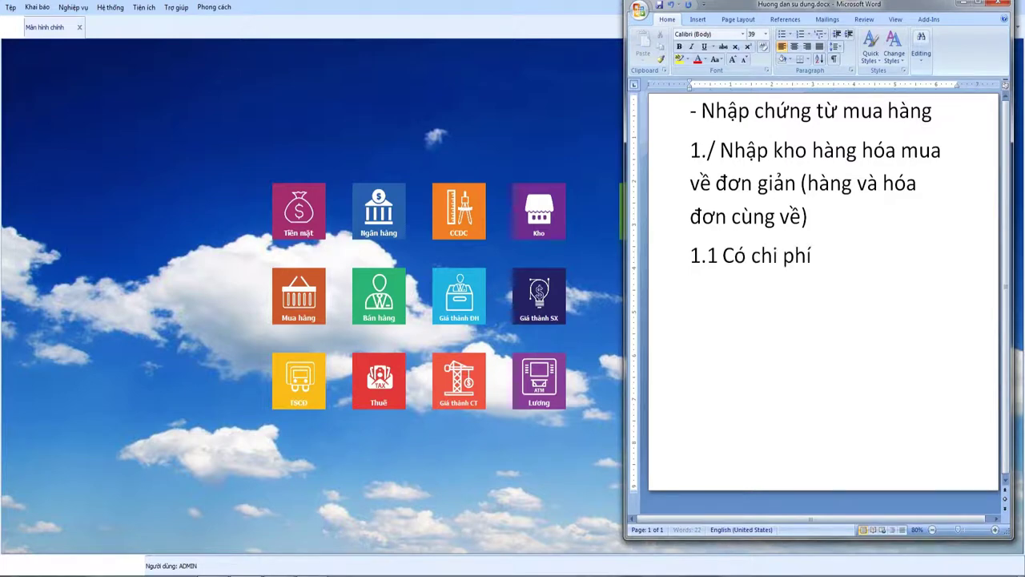
{"action": "type", "text": " van chuyển"}
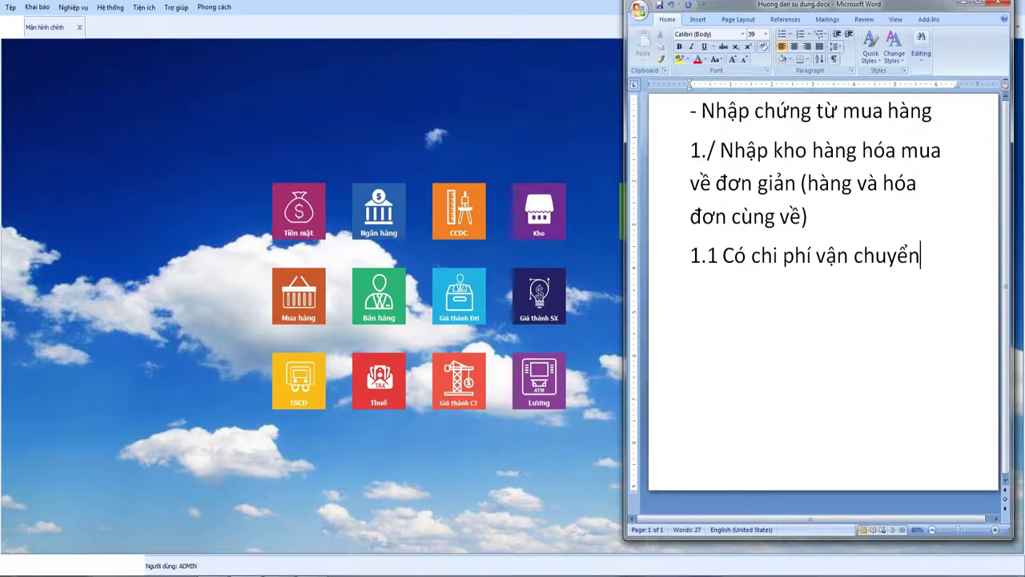
{"action": "key", "text": "Return"}
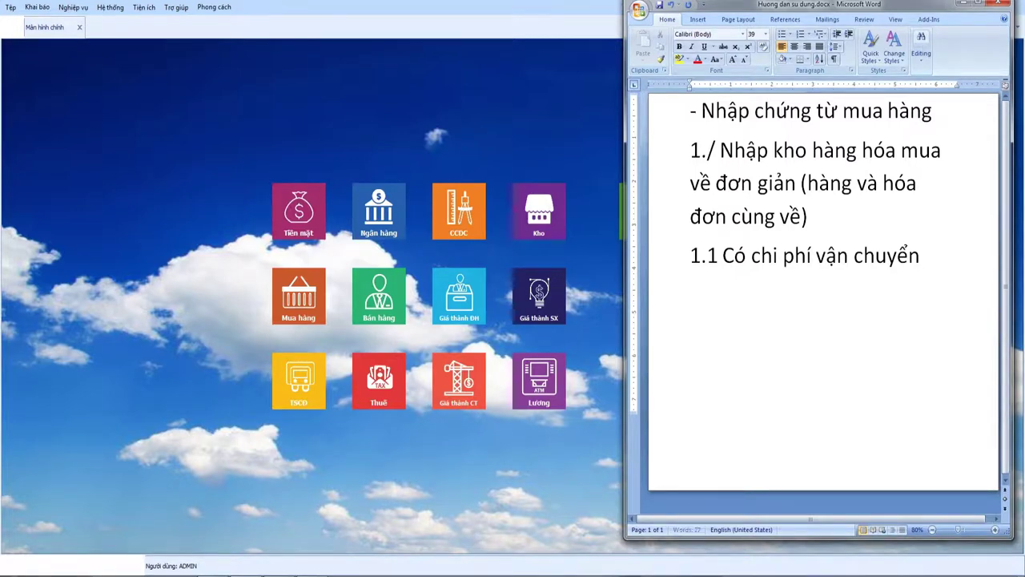
Add the indented item "1.1.1 Nhà cung cấp và nhà vận chuyển là một đối tượng" under 1.1.
{"action": "key", "text": "Tab"}
{"action": "type", "text": "1.1.1 "}
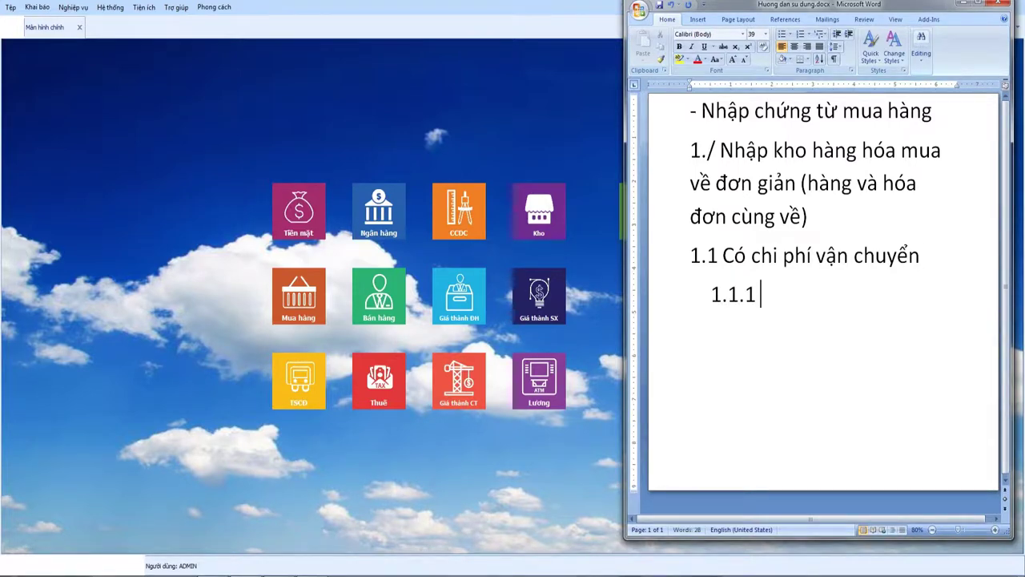
{"action": "type", "text": "Nhà"}
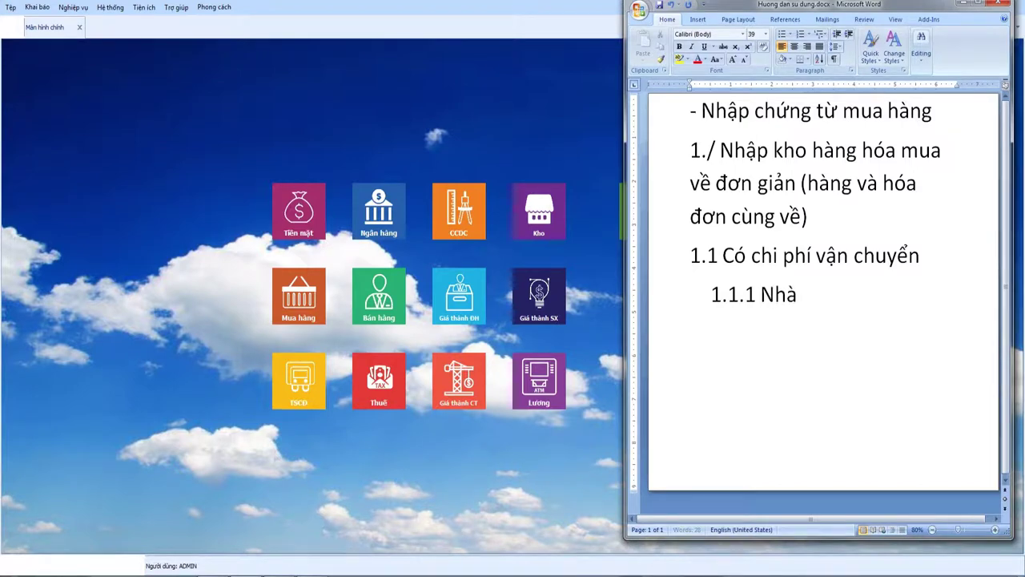
{"action": "type", "text": " cung cấp va"}
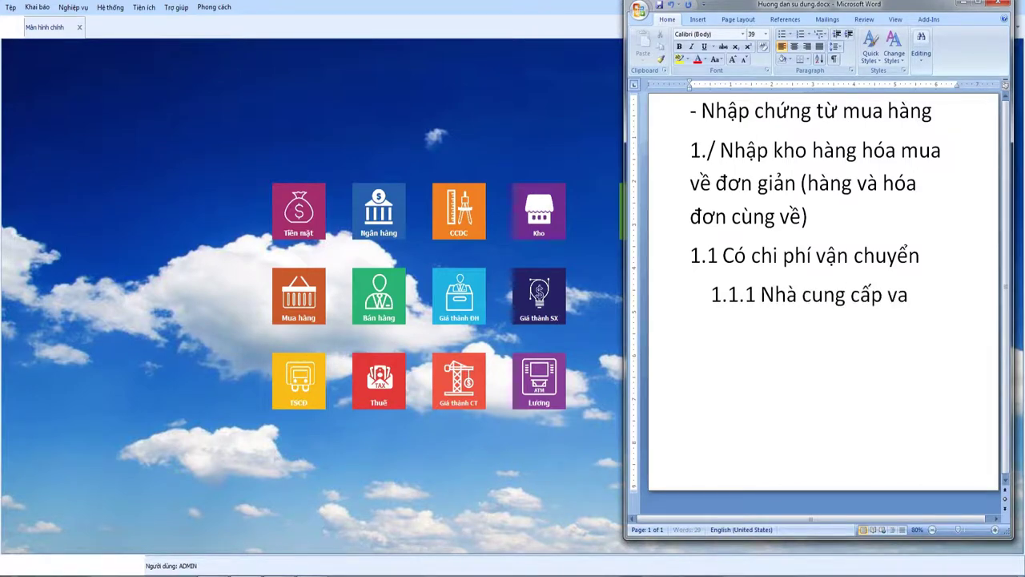
{"action": "key", "text": "BackSpace"}
{"action": "type", "text": "à nhà vận chuyển l"}
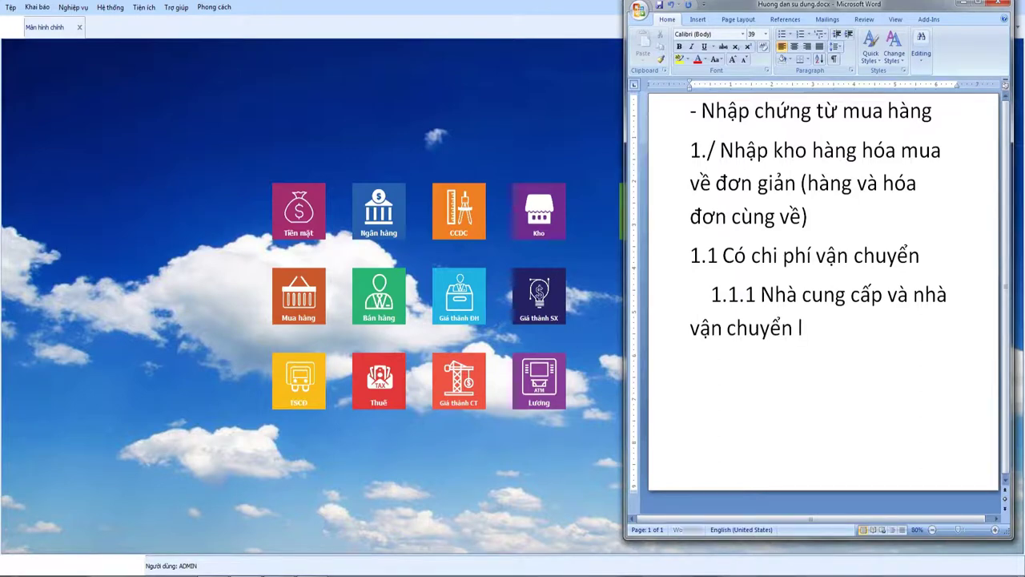
{"action": "type", "text": "à mộ"}
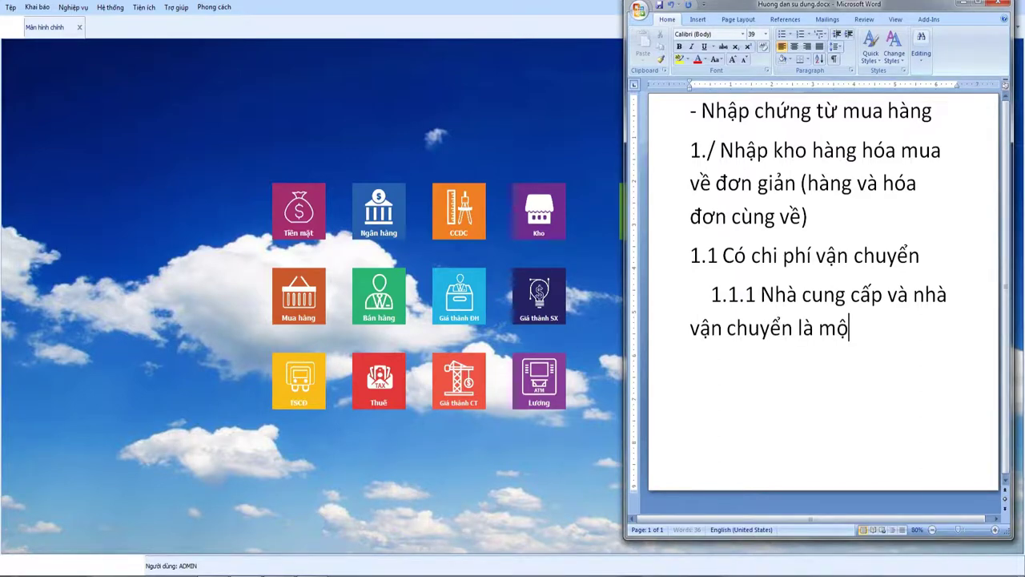
{"action": "type", "text": "t đối "}
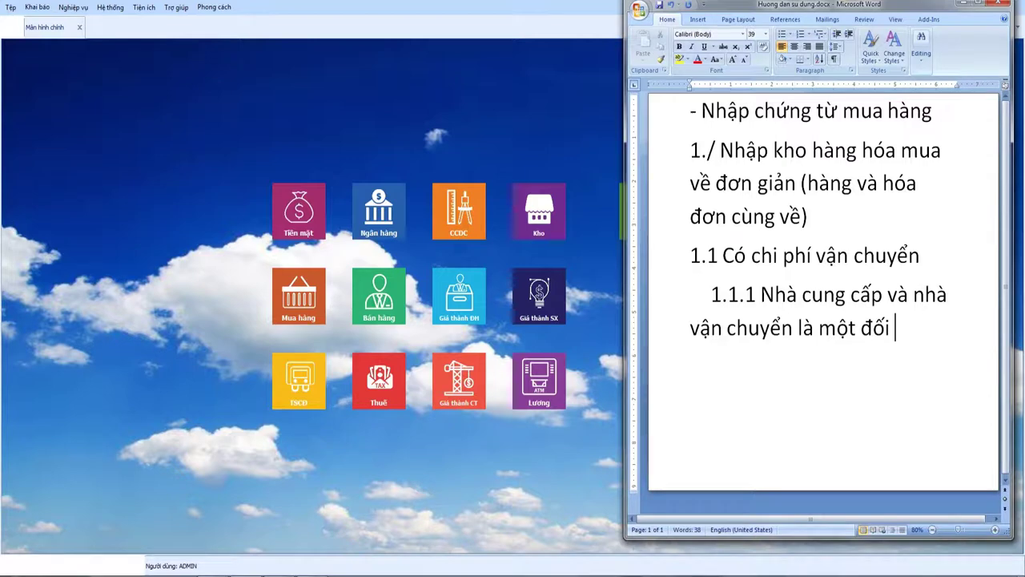
{"action": "type", "text": "tươợng"}
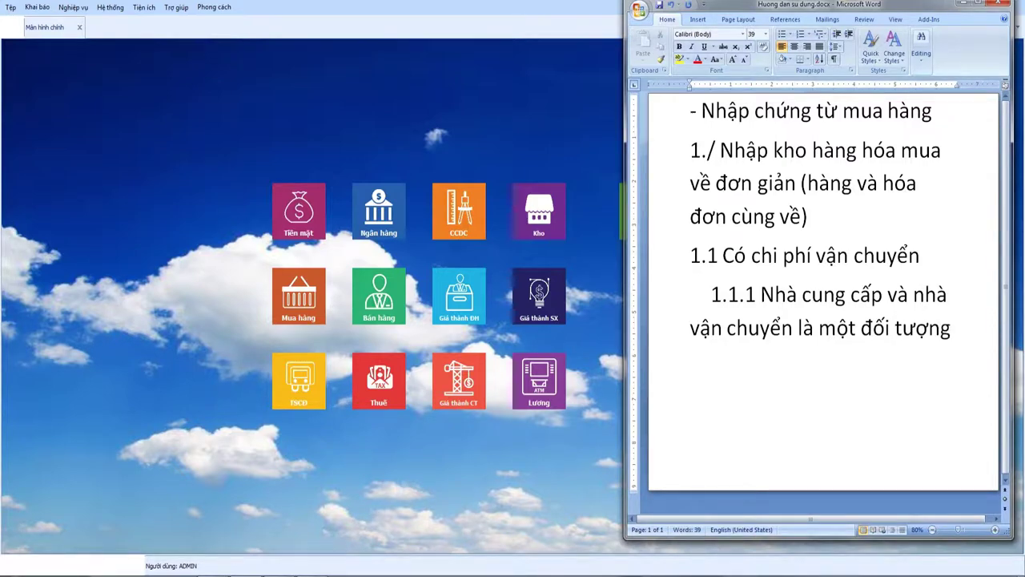
Replace the words "đối tượng" at the end of item 1.1.1 with "đơn vị".
{"action": "key", "text": "Up"}
{"action": "key", "text": "Left"}
{"action": "key", "text": "Left"}
{"action": "key", "text": "Left"}
{"action": "key", "text": "Left"}
{"action": "key", "text": "Left"}
{"action": "key", "text": "Left"}
{"action": "key", "text": "Left"}
{"action": "key", "text": "Left"}
{"action": "key", "text": "Left"}
{"action": "key", "text": "Left"}
{"action": "key", "text": "Left"}
{"action": "key", "text": "Left"}
{"action": "key", "text": "Left"}
{"action": "key", "text": "Left"}
{"action": "key", "text": "Left"}
{"action": "key", "text": "Left"}
{"action": "key", "text": "Left"}
{"action": "key", "text": "Left"}
{"action": "key", "text": "Left"}
{"action": "key", "text": "Right"}
{"action": "key", "text": "Right"}
{"action": "key", "text": "Right"}
{"action": "key", "text": "Right"}
{"action": "key", "text": "Right"}
{"action": "key", "text": "Right"}
{"action": "key", "text": "Down"}
{"action": "key", "text": "Left"}
{"action": "key", "text": "Left"}
{"action": "key", "text": "Right"}
{"action": "key", "text": "Right"}
{"action": "key", "text": "Right"}
{"action": "key", "text": "Right"}
{"action": "key", "text": "Right"}
{"action": "key", "text": "Right"}
{"action": "key", "text": "Right"}
{"action": "key", "text": "shift+Right"}
{"action": "key", "text": "shift+Right"}
{"action": "key", "text": "shift+Right"}
{"action": "key", "text": "shift+Right"}
{"action": "key", "text": "shift+Right"}
{"action": "key", "text": "shift+Right"}
{"action": "key", "text": "shift+Right"}
{"action": "key", "text": "shift+Right"}
{"action": "key", "text": "shift+Right"}
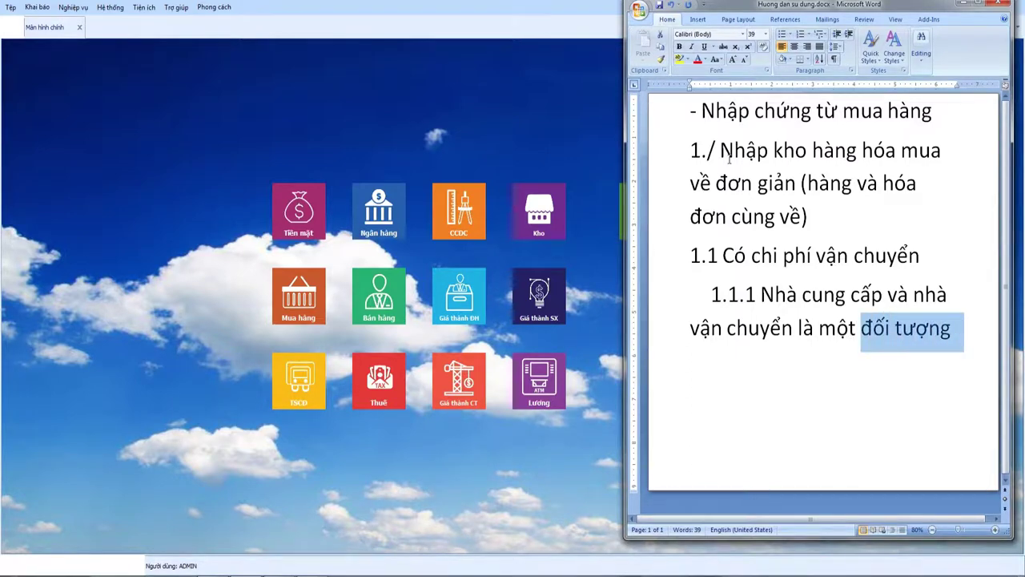
{"action": "type", "text": "đơn"}
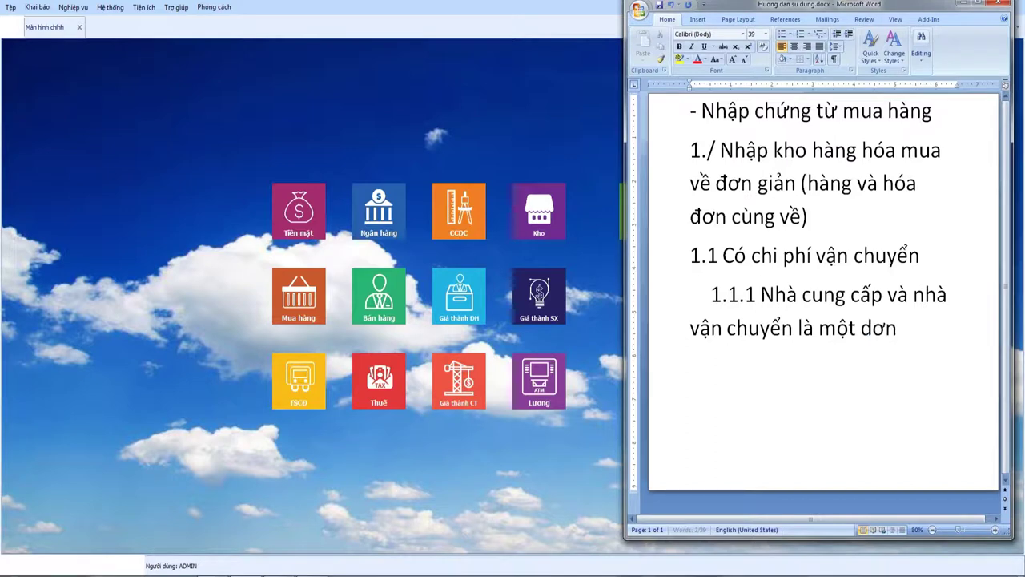
{"action": "key", "text": "BackSpace"}
{"action": "key", "text": "BackSpace"}
{"action": "key", "text": "BackSpace"}
{"action": "type", "text": "ddơn v"}
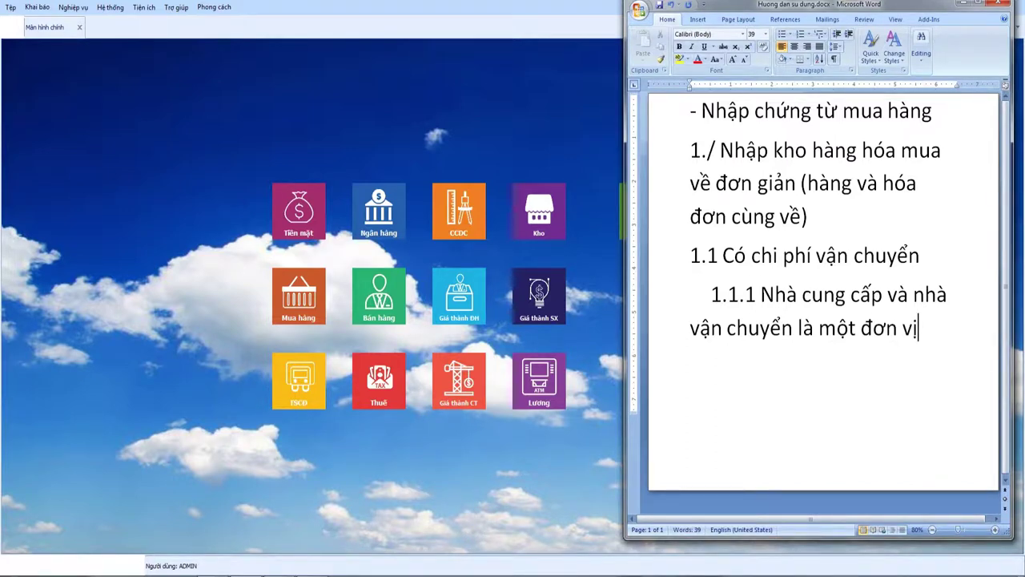
Add the indented item "1.1.2 NCC và N VC là hai đơn vị khác nhau" below item 1.1.1.
{"action": "key", "text": "Return"}
{"action": "key", "text": "Tab"}
{"action": "type", "text": "1."}
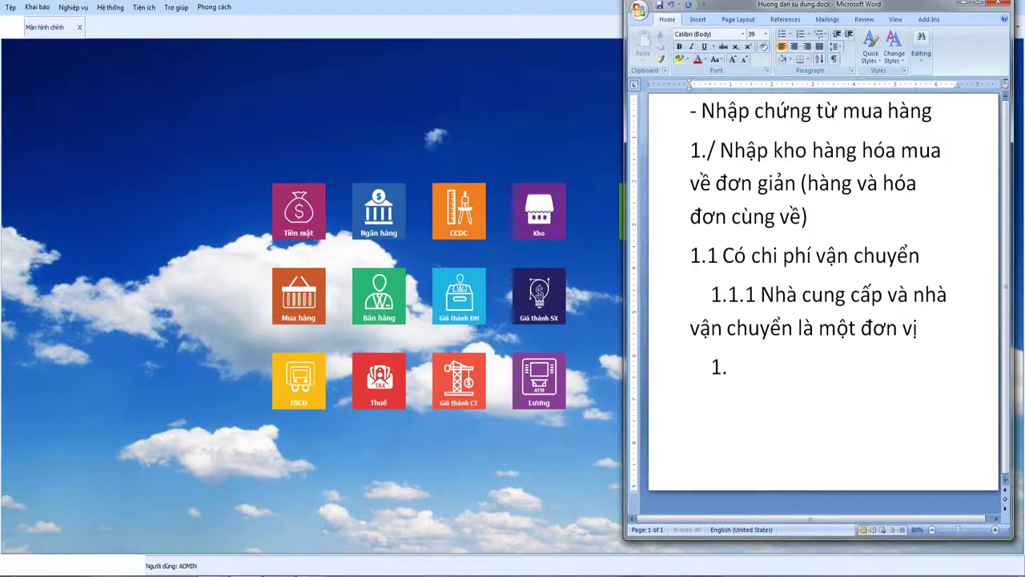
{"action": "type", "text": "1.2"}
{"action": "type", "text": " Nhà"}
{"action": "key", "text": "BackSpace"}
{"action": "key", "text": "BackSpace"}
{"action": "type", "text": "CC và "}
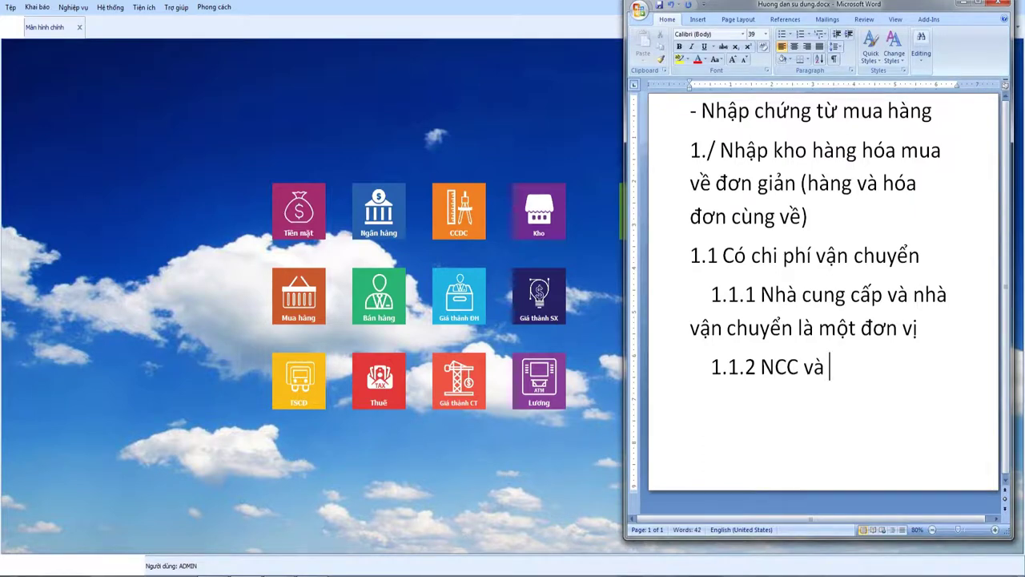
{"action": "type", "text": "N VC là h"}
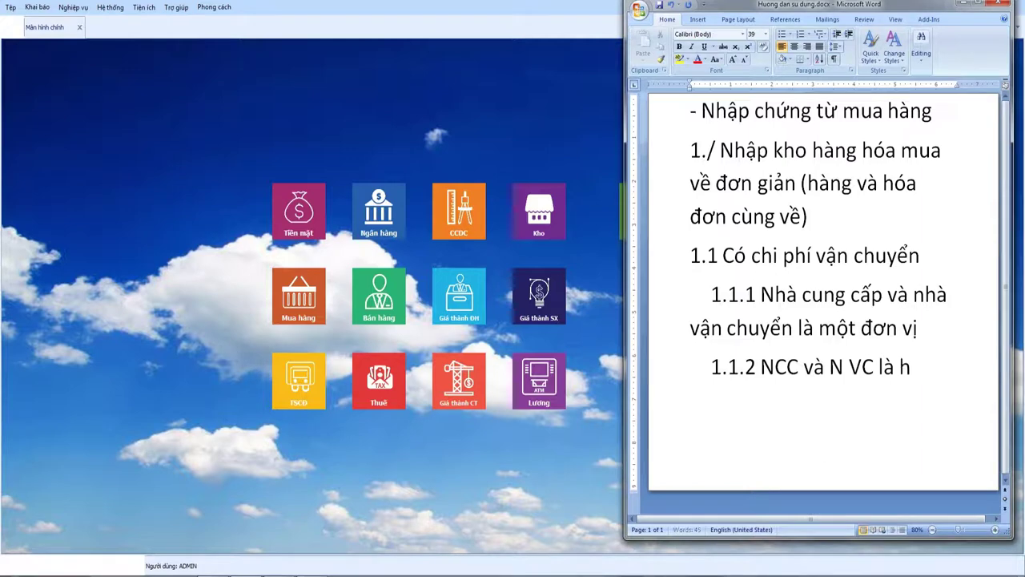
{"action": "type", "text": "ai đơn vi"}
{"action": "type", "text": " k"}
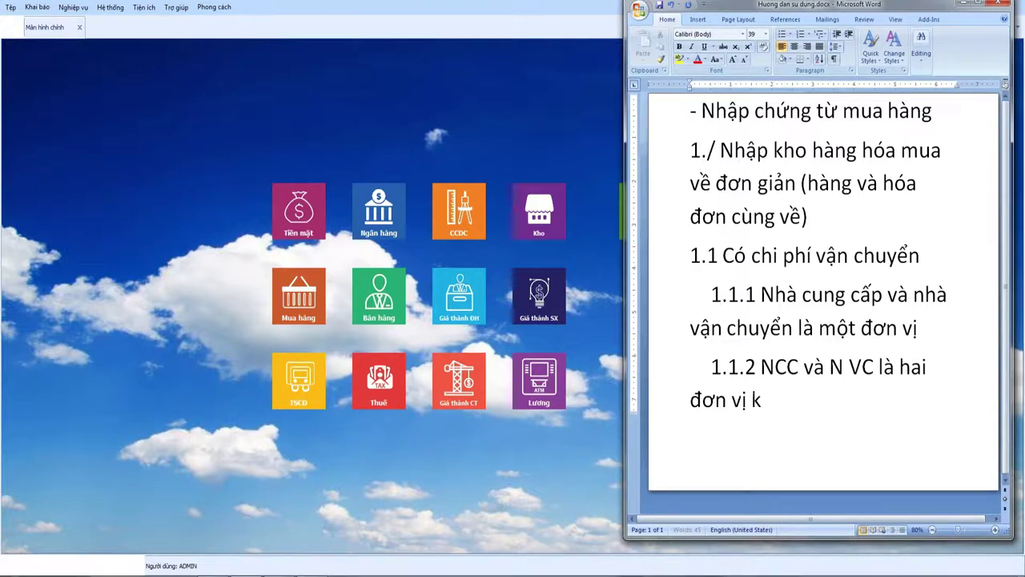
{"action": "type", "text": "hác nhau"}
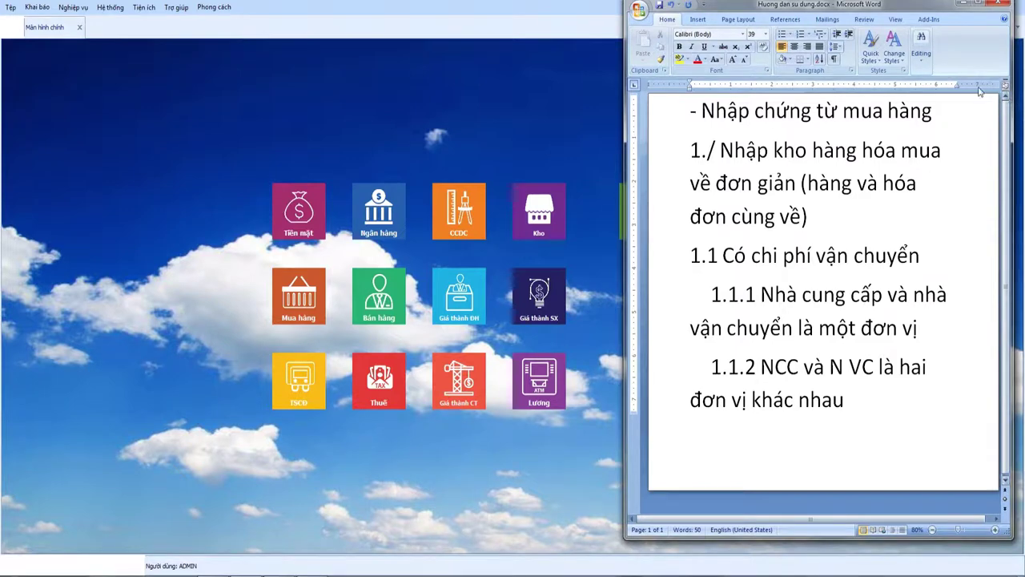
End item 1.1.1 with a period and insert an indented line "1.1.1.1 -" below it.
{"action": "left_click", "coordinate": [944, 320]}
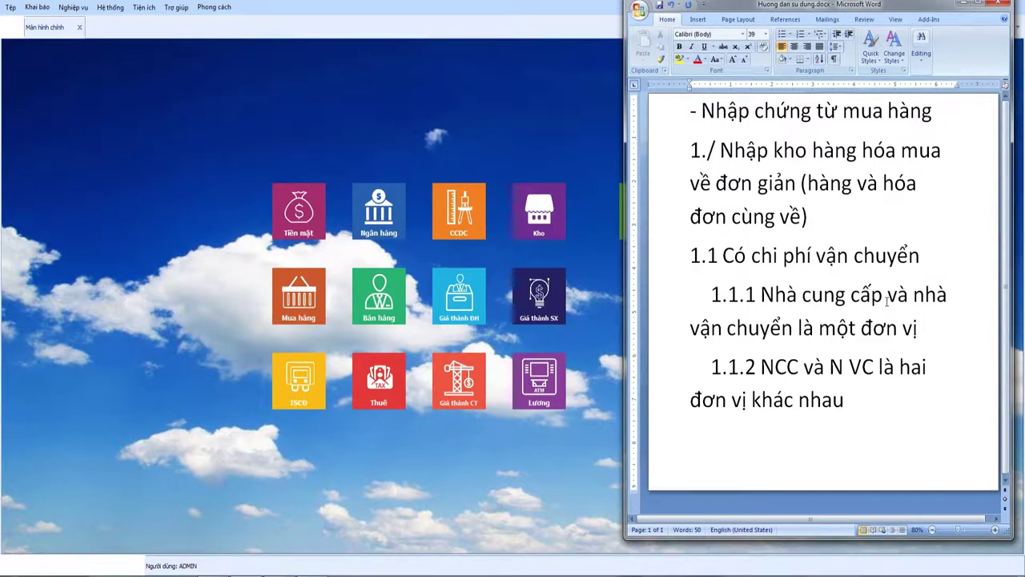
{"action": "type", "text": "."}
{"action": "key", "text": "Return"}
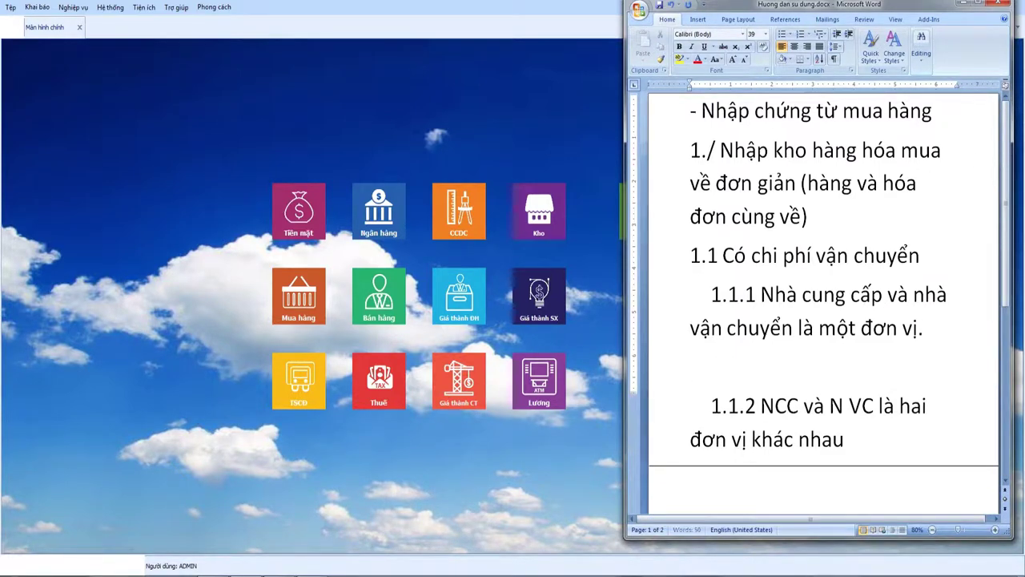
{"action": "key", "text": "Tab"}
{"action": "type", "text": "1.1.1."}
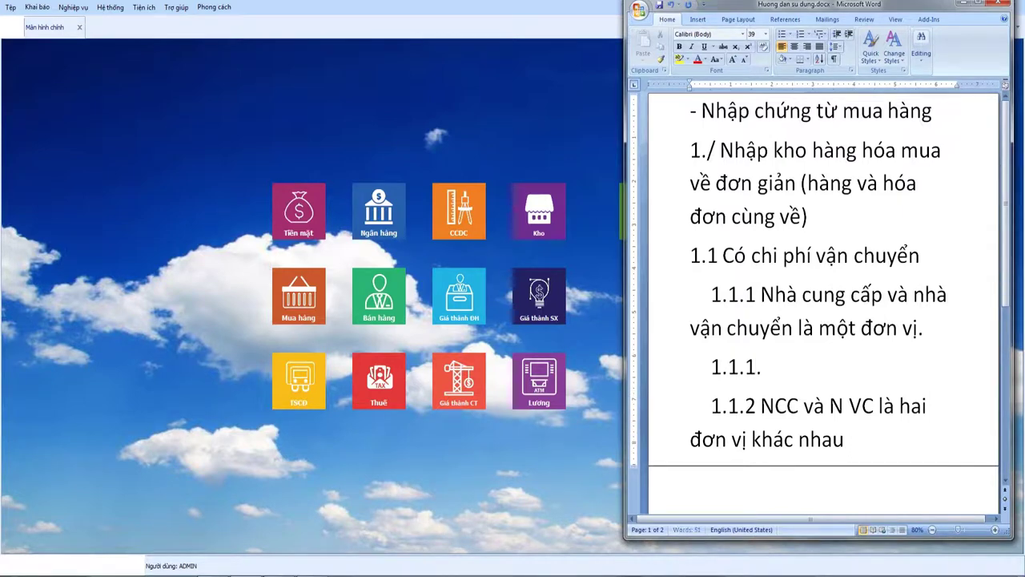
{"action": "type", "text": "1 -"}
Reduce the font size of the lines from 1.1.1 through 1.1.2 to 30.
{"action": "left_click_drag", "start_coordinate": [680, 287], "coordinate": [724, 437]}
{"action": "key", "text": "ctrl+bracketleft"}
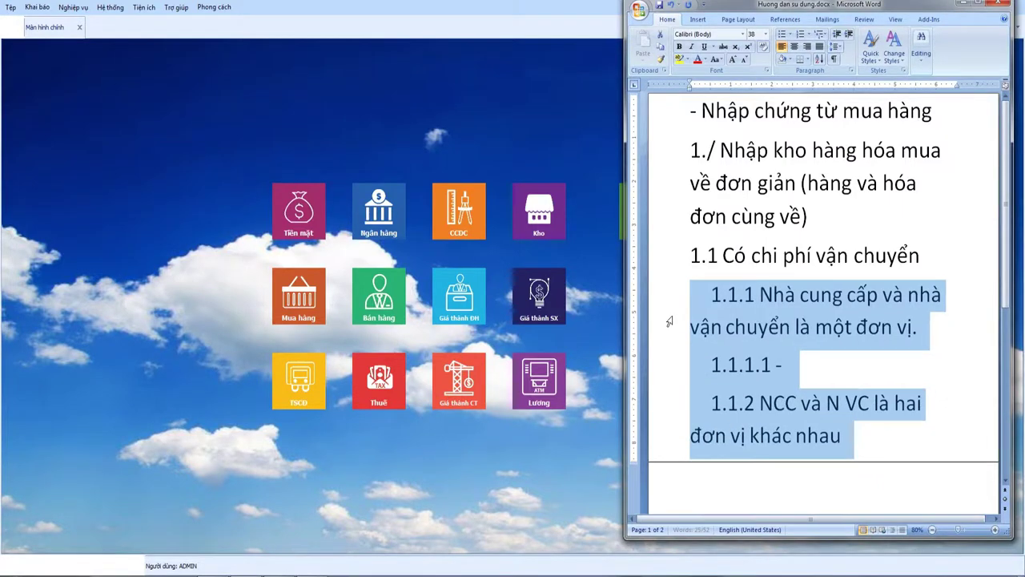
{"action": "key", "text": "ctrl+bracketleft"}
{"action": "key", "text": "ctrl+bracketleft"}
{"action": "key", "text": "ctrl+bracketleft"}
{"action": "key", "text": "ctrl+bracketleft"}
{"action": "key", "text": "ctrl+bracketleft"}
{"action": "key", "text": "ctrl+bracketleft"}
{"action": "key", "text": "ctrl+bracketleft"}
{"action": "key", "text": "ctrl+bracketleft"}
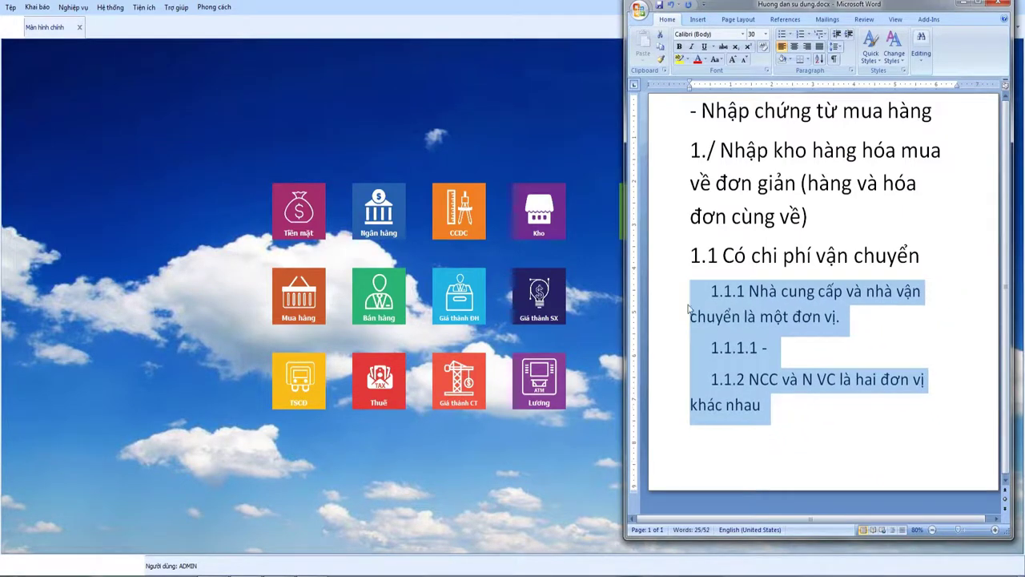
Complete item 1.1.1.1 with the text "Hàng hóa và phí vận chuyển được viết trên cùng 1 hóa đơn".
{"action": "left_click", "coordinate": [780, 350]}
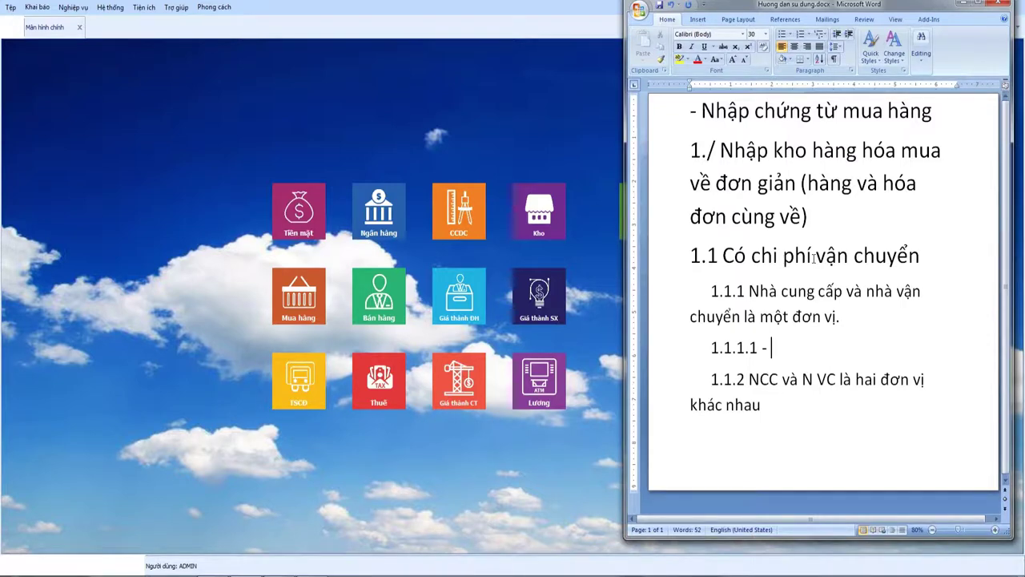
{"action": "type", "text": "Hàng hoa"}
{"action": "type", "text": "s va"}
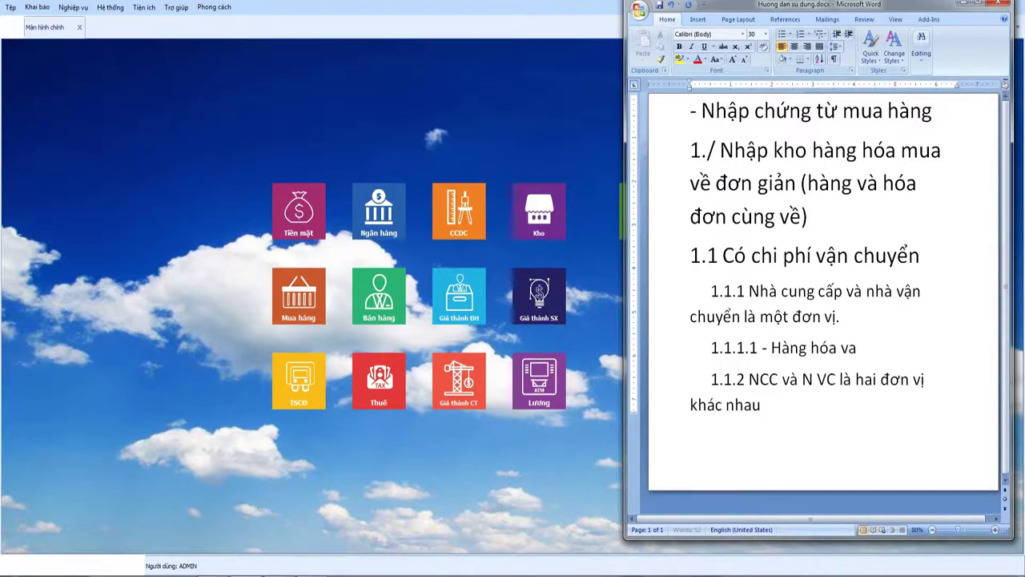
{"action": "type", "text": "f phis vaanj chueyenr"}
{"action": "key", "text": "BackSpace"}
{"action": "key", "text": "BackSpace"}
{"action": "key", "text": "BackSpace"}
{"action": "key", "text": "BackSpace"}
{"action": "key", "text": "BackSpace"}
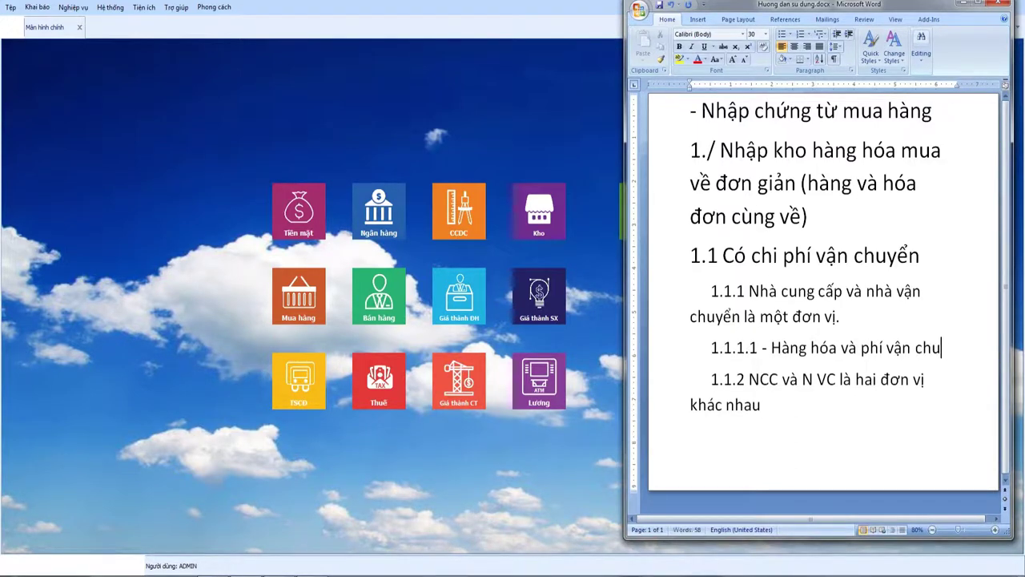
{"action": "type", "text": "yeenr dduowcj v"}
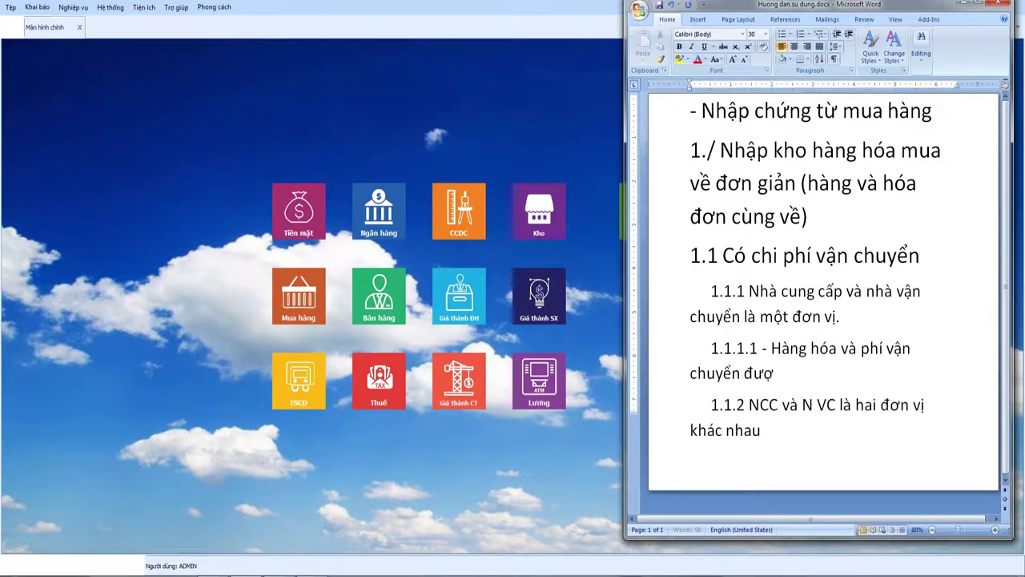
{"action": "type", "text": "ieets treen cung"}
{"action": "type", "text": "f 1 gh"}
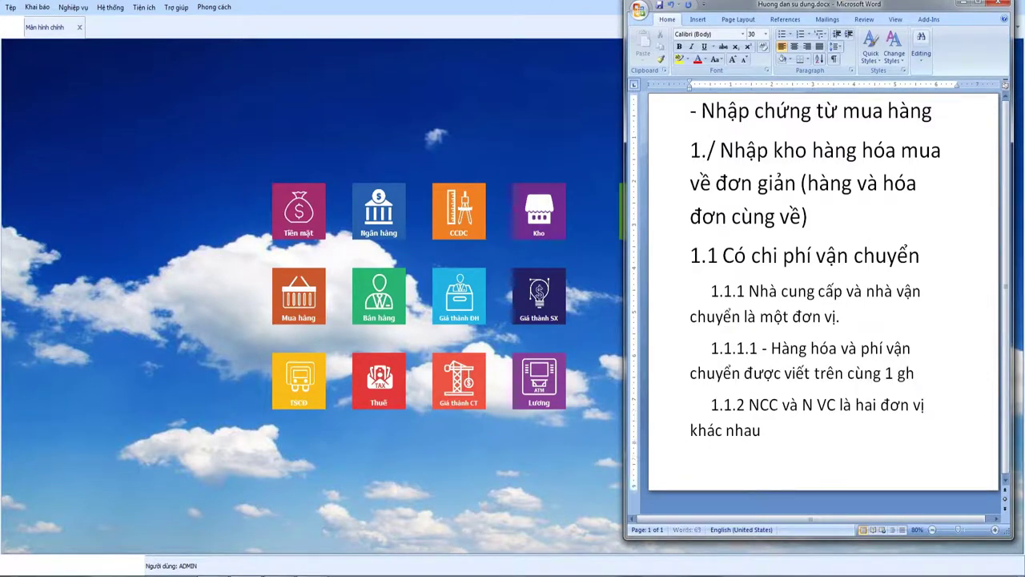
{"action": "type", "text": "o"}
{"action": "key", "text": "BackSpace"}
{"action": "key", "text": "BackSpace"}
{"action": "key", "text": "BackSpace"}
{"action": "type", "text": "hjo"}
{"action": "key", "text": "BackSpace"}
{"action": "key", "text": "BackSpace"}
{"action": "type", "text": "oas ddown"}
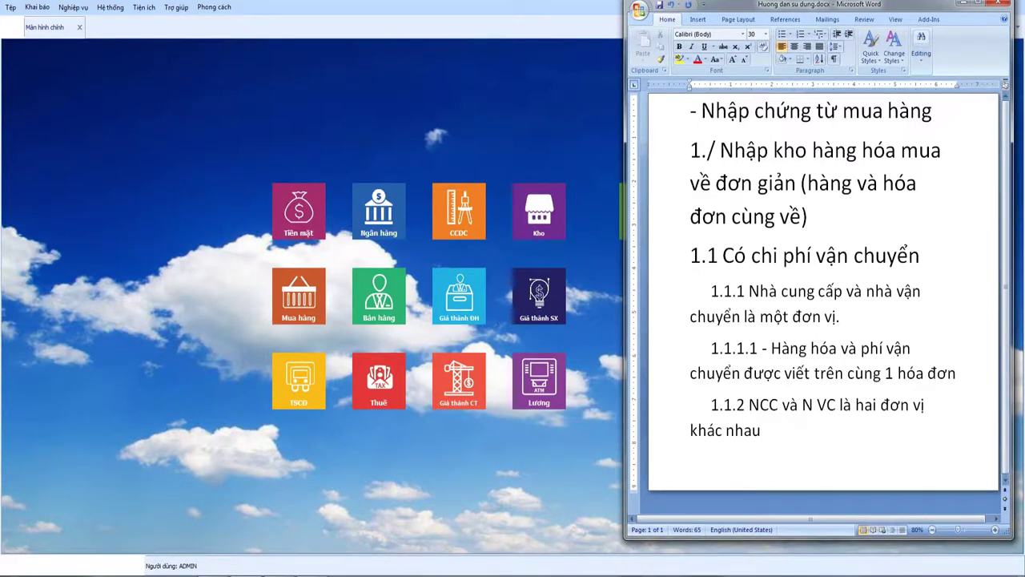
Add the indented item "1.1.1.2- Khác hóa đơn." below item 1.1.1.1.
{"action": "key", "text": "Return"}
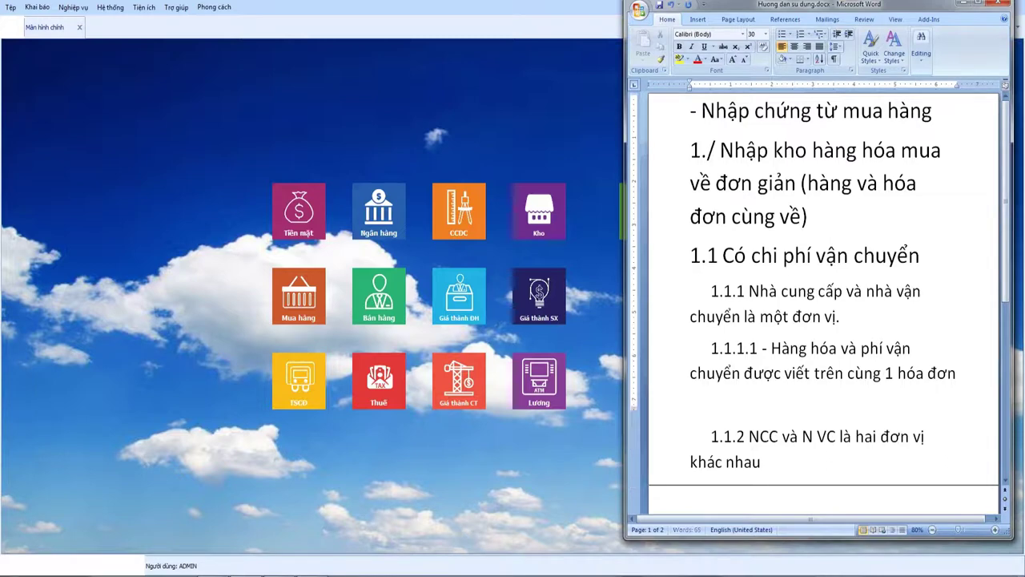
{"action": "type", "text": "1.1.1.1"}
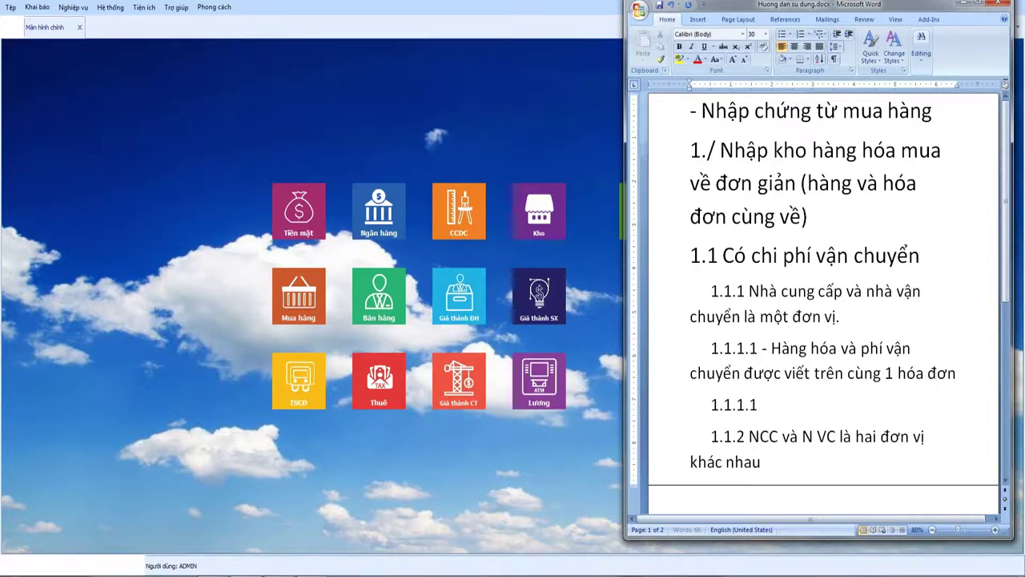
{"action": "key", "text": "BackSpace"}
{"action": "type", "text": "2"}
{"action": "key", "text": "Tab"}
{"action": "type", "text": "- Khác hoa"}
{"action": "type", "text": "đơn"}
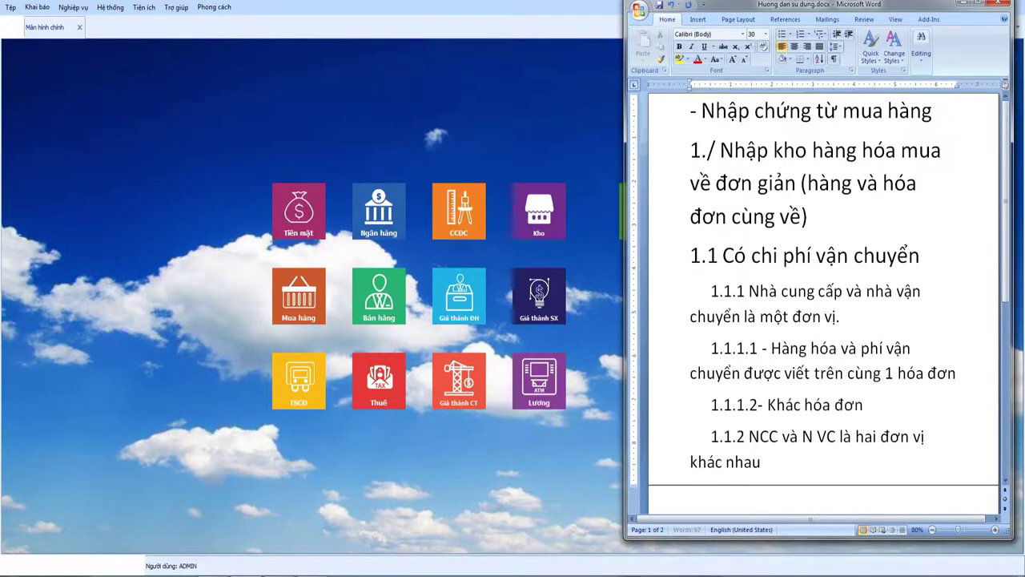
{"action": "type", "text": "."}
End item 1.1.2 with a period and start a new line below it.
{"action": "scroll", "coordinate": [760, 310], "scroll_direction": "down", "scroll_amount": 1}
{"action": "left_click", "coordinate": [775, 394]}
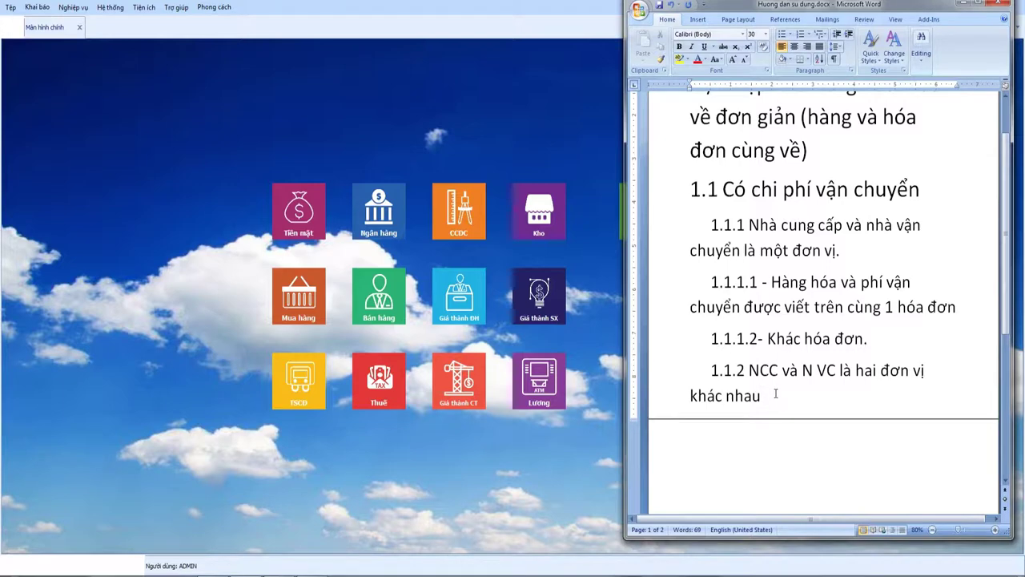
{"action": "type", "text": "."}
{"action": "key", "text": "Return"}
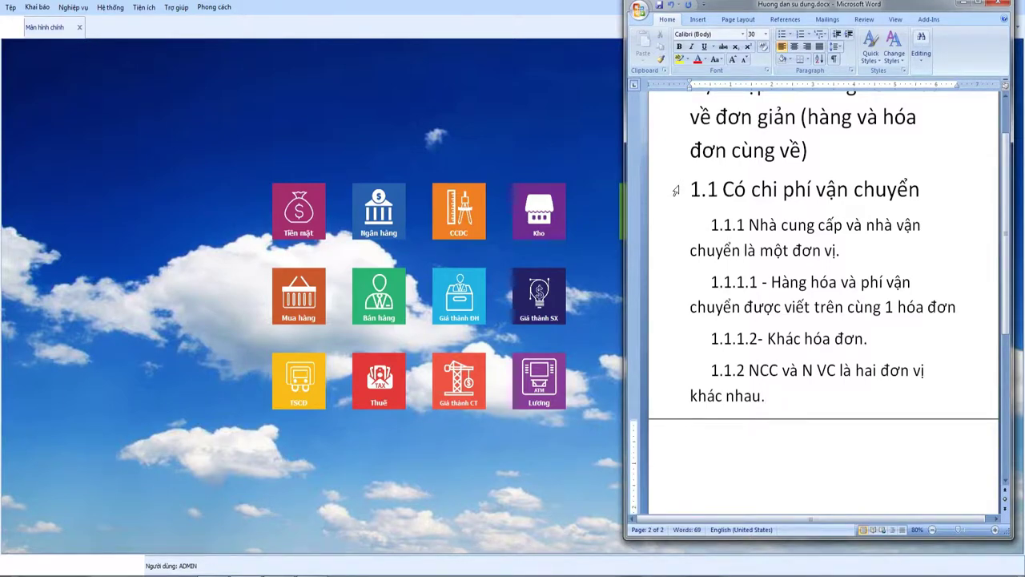
Color the text from heading "1./" through item 1.1.1.1 red.
{"action": "scroll", "coordinate": [675, 183], "scroll_direction": "up", "scroll_amount": 1}
{"action": "left_click_drag", "start_coordinate": [687, 107], "coordinate": [955, 343]}
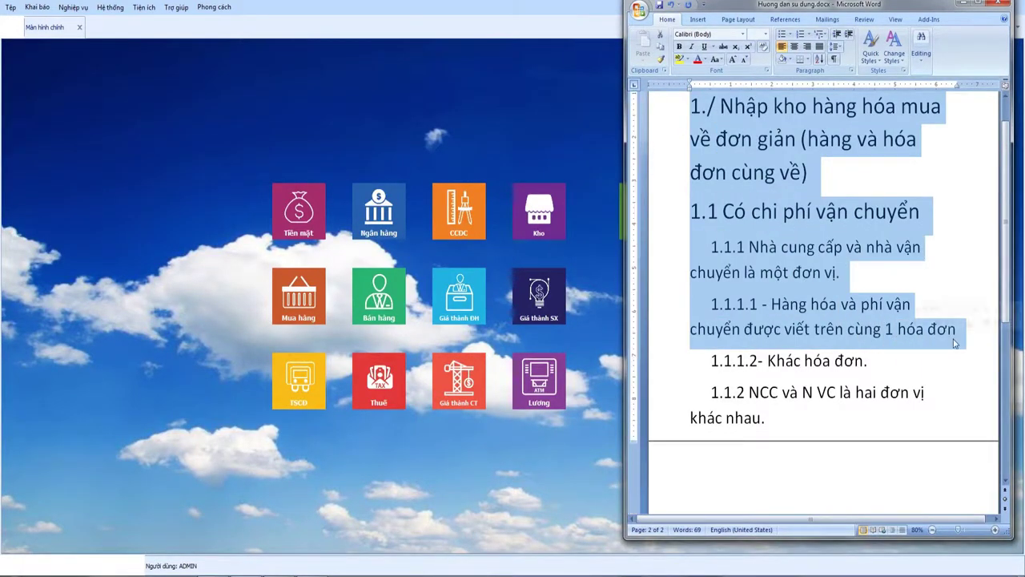
{"action": "left_click", "coordinate": [697, 59]}
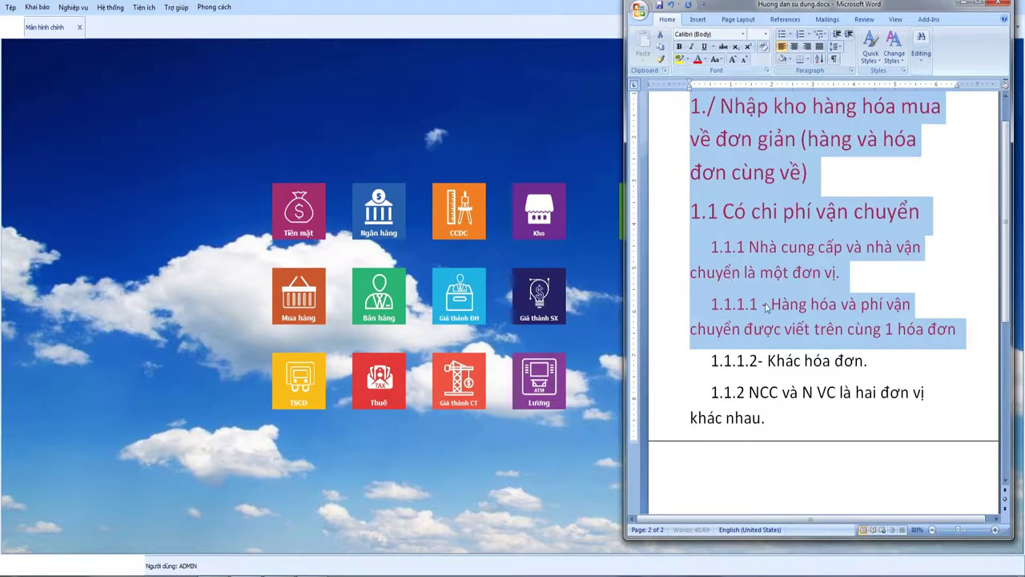
{"action": "left_click", "coordinate": [767, 306]}
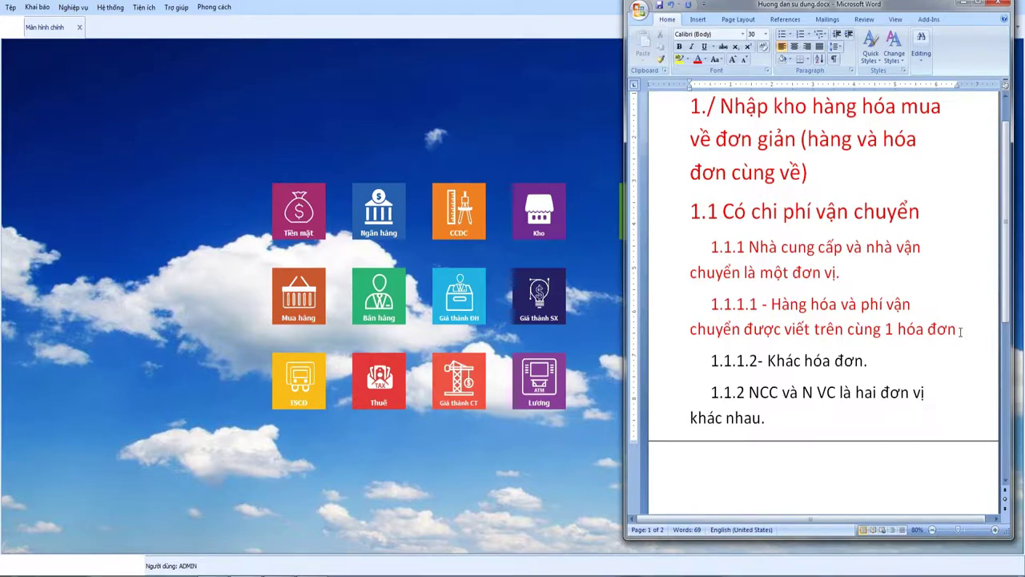
Insert the line "Có thể xẩy ra trường hợp NCC chiết khấu hàng trên hóa đơn." below item 1.1.1.1.
{"action": "left_click", "coordinate": [961, 331]}
{"action": "key", "text": "Return"}
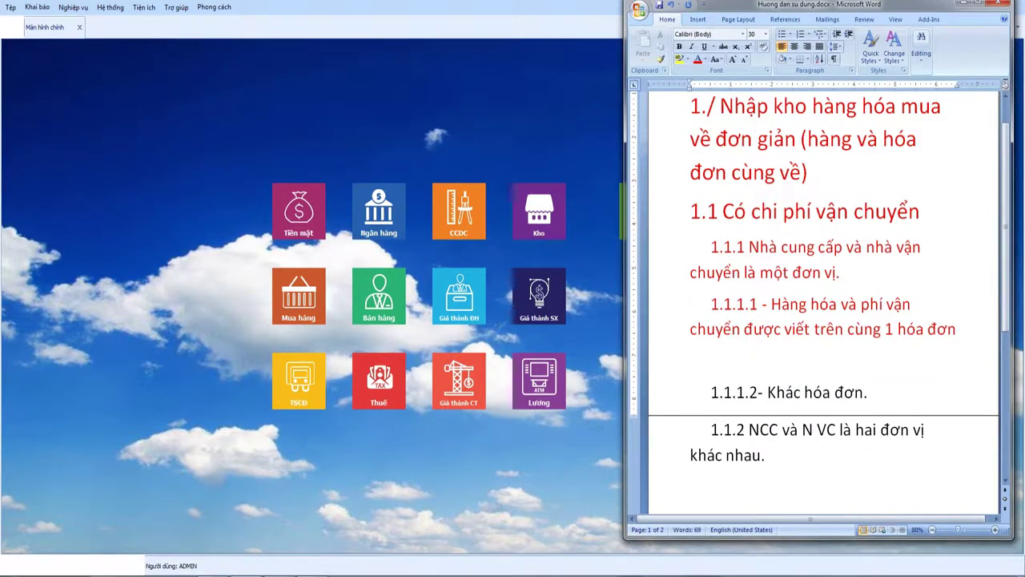
{"action": "type", "text": "Cos the xaay"}
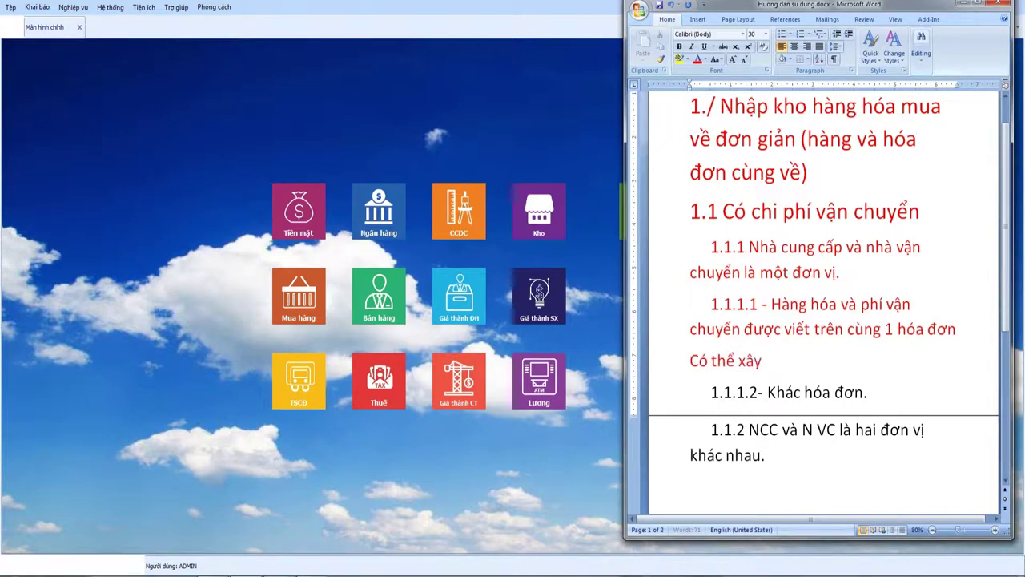
{"action": "type", "text": " ra truwowngf howpj NCC"}
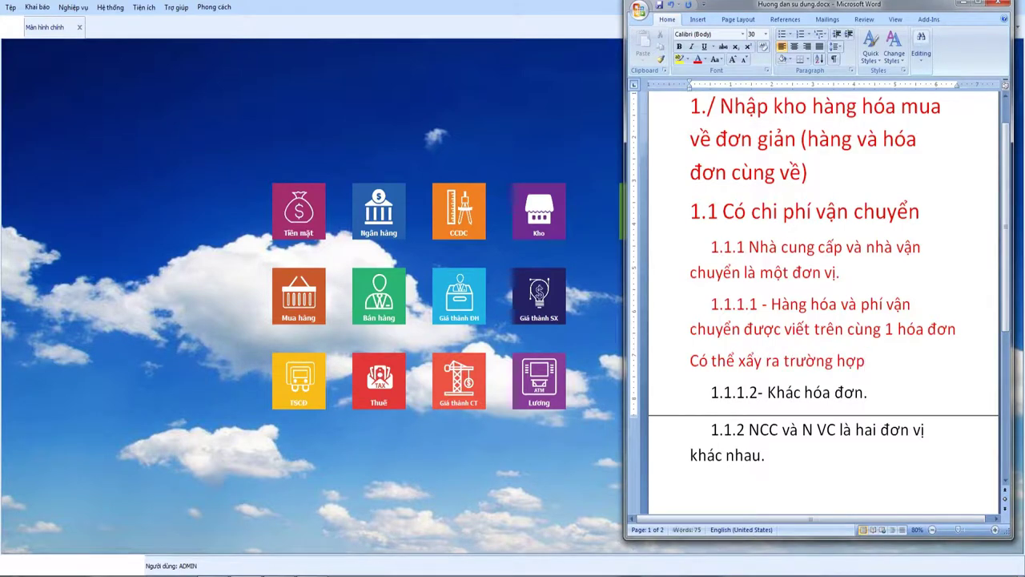
{"action": "type", "text": " chieets khaau"}
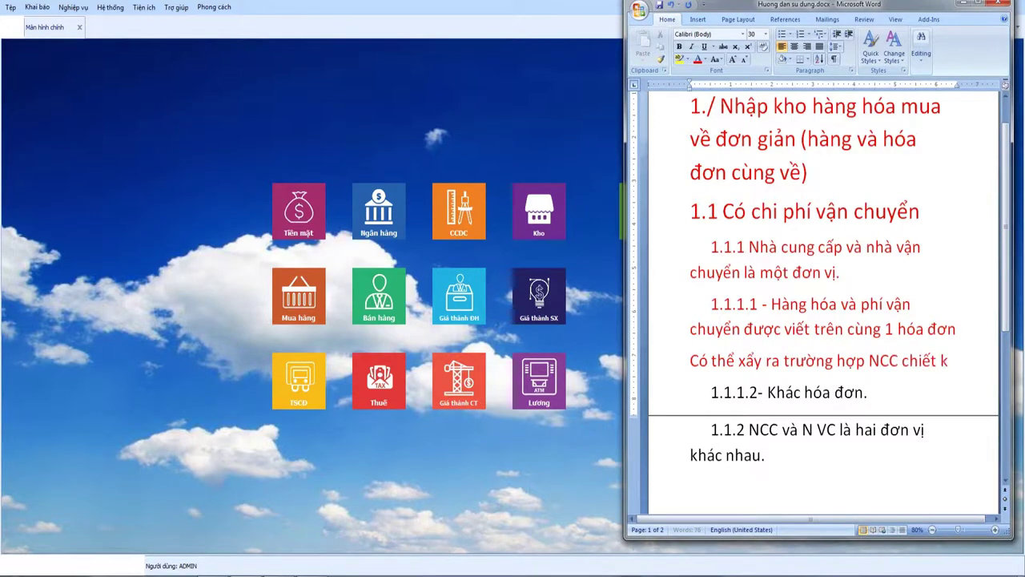
{"action": "type", "text": "s hangf tr"}
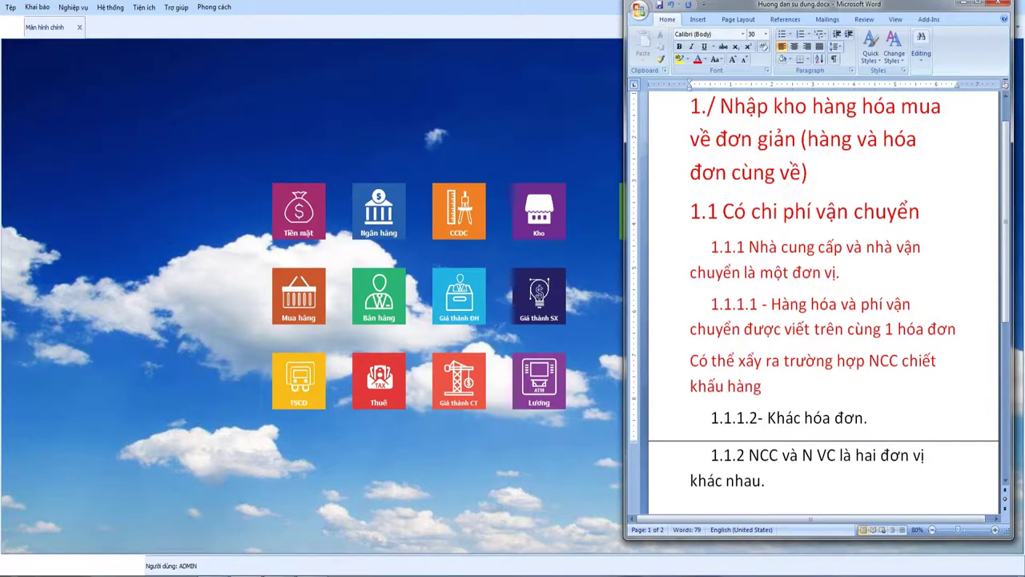
{"action": "type", "text": "een hoas ddown"}
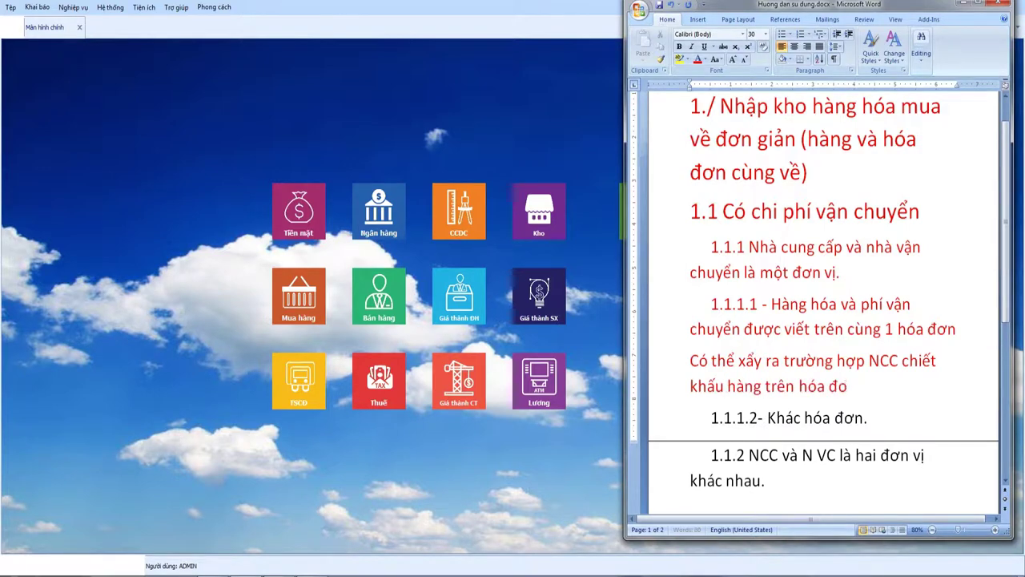
{"action": "type", "text": "."}
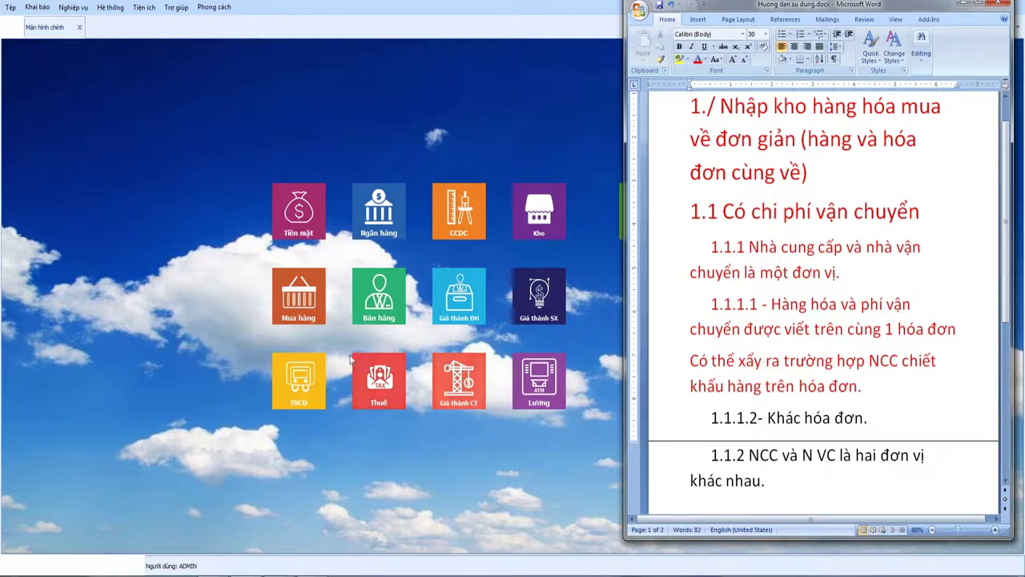
Switch to the accounting software and create a new purchase voucher in the Mua hàng list of the purchasing module.
{"action": "left_click", "coordinate": [299, 302]}
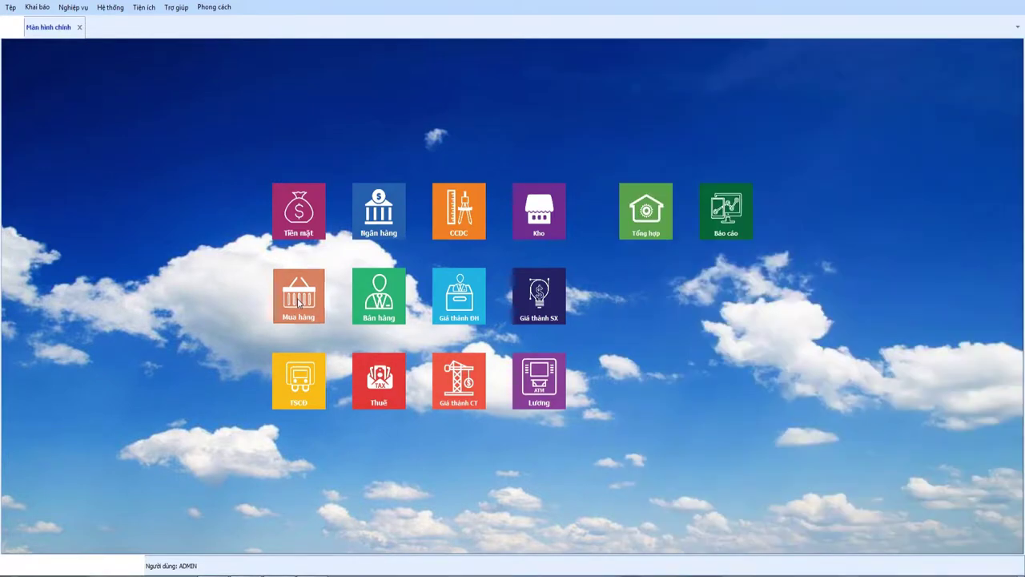
{"action": "left_click", "coordinate": [299, 302]}
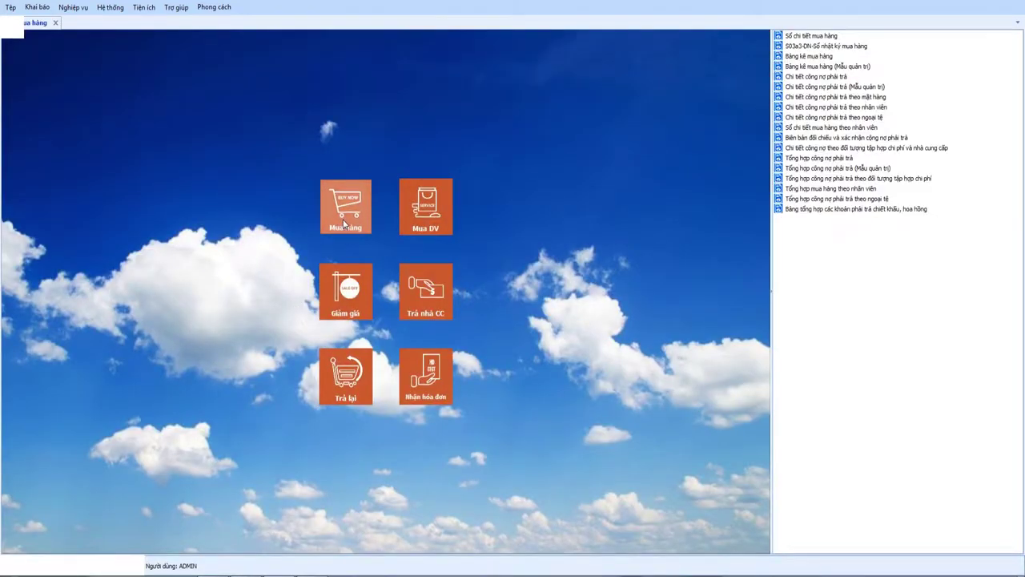
{"action": "left_click", "coordinate": [343, 221]}
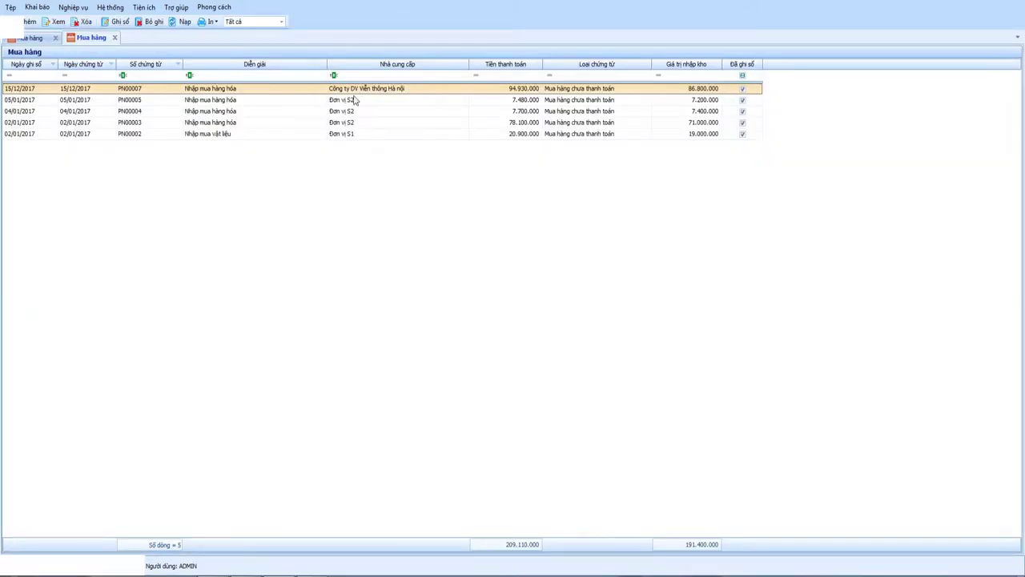
{"action": "right_click", "coordinate": [254, 164]}
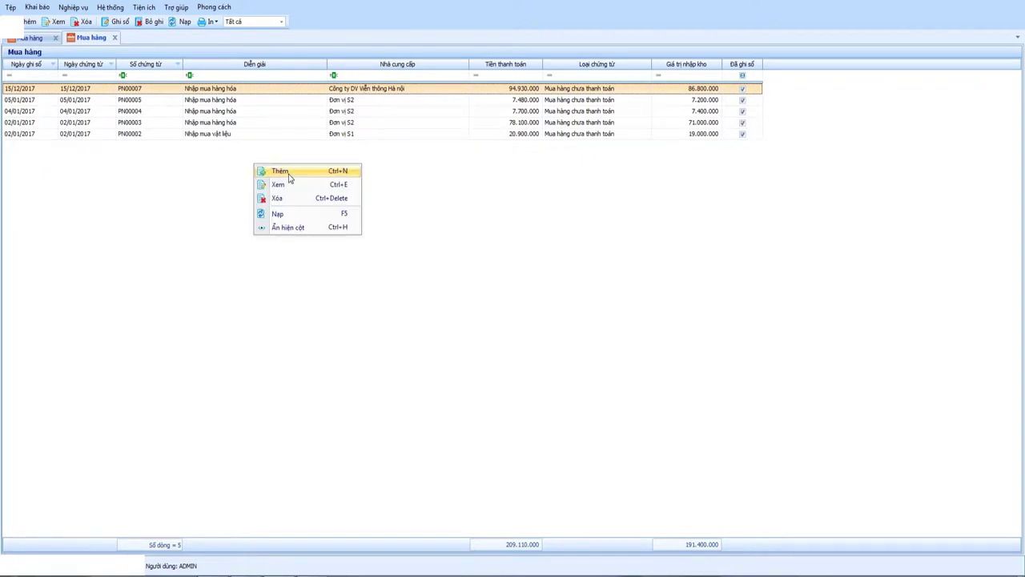
{"action": "left_click", "coordinate": [288, 173]}
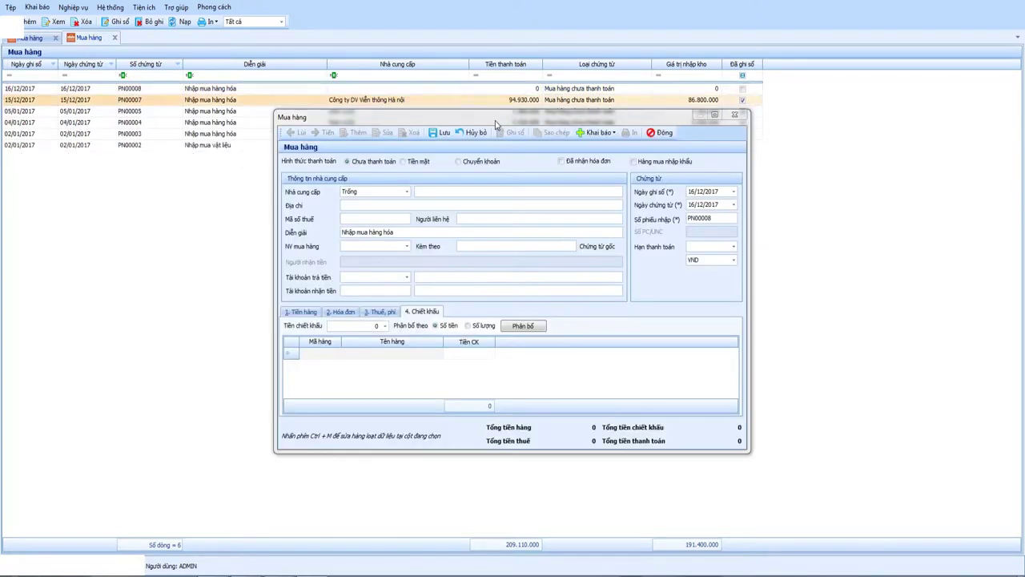
{"action": "left_click_drag", "start_coordinate": [497, 126], "coordinate": [444, 125]}
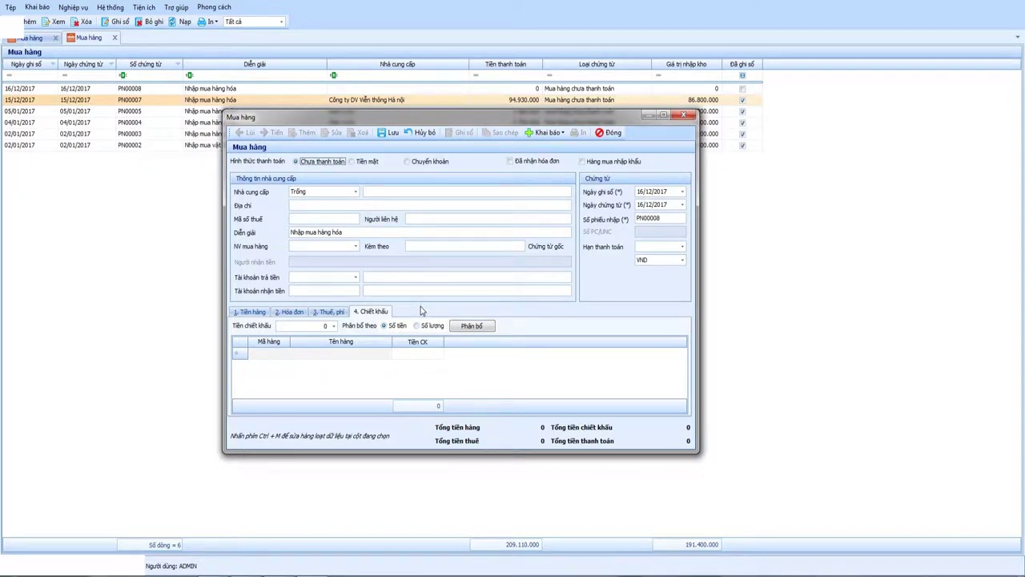
Choose Công ty DV Viễn thông Hà nội as the supplier of the new purchase voucher.
{"action": "left_click", "coordinate": [354, 192]}
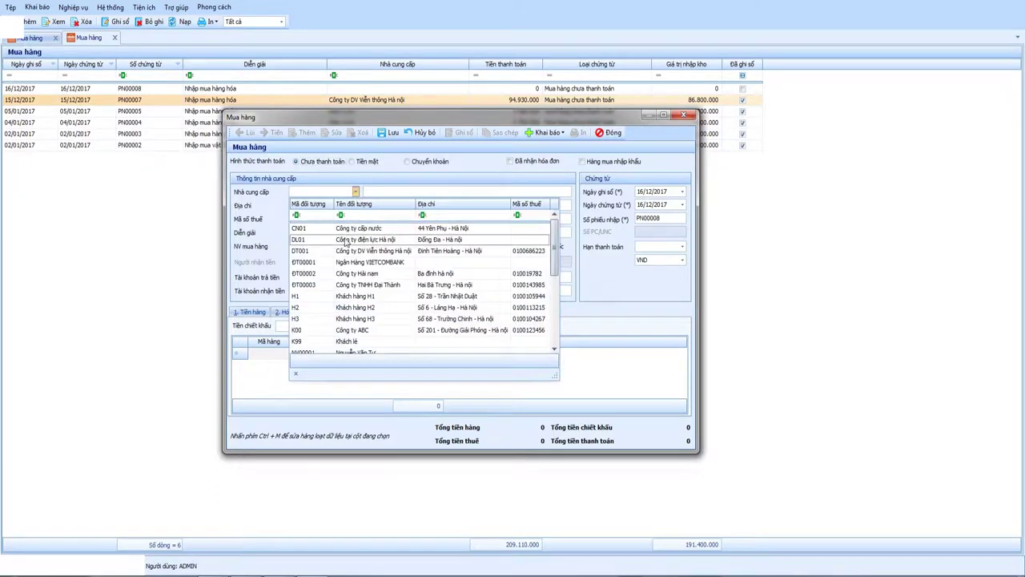
{"action": "left_click", "coordinate": [352, 252]}
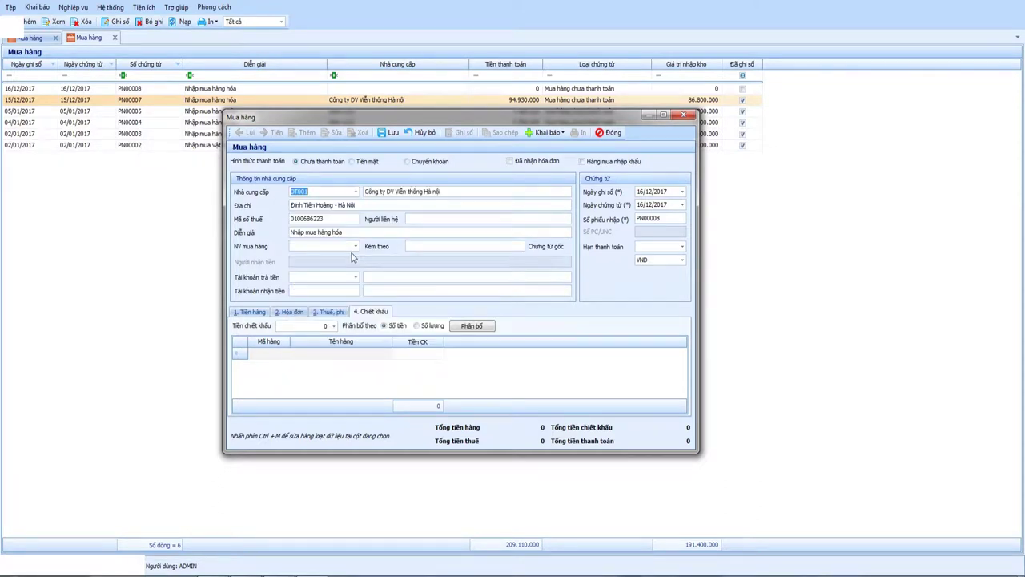
{"action": "key", "text": "Tab"}
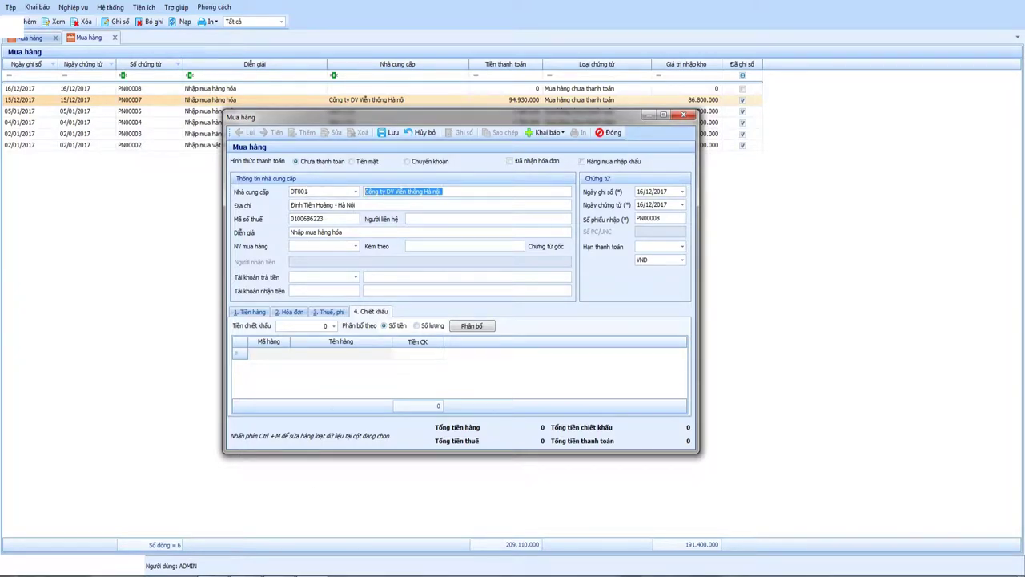
Check the Word outline, return to the purchase voucher and mark it as "Đã nhận hóa đơn".
{"action": "key", "text": "alt+Tab"}
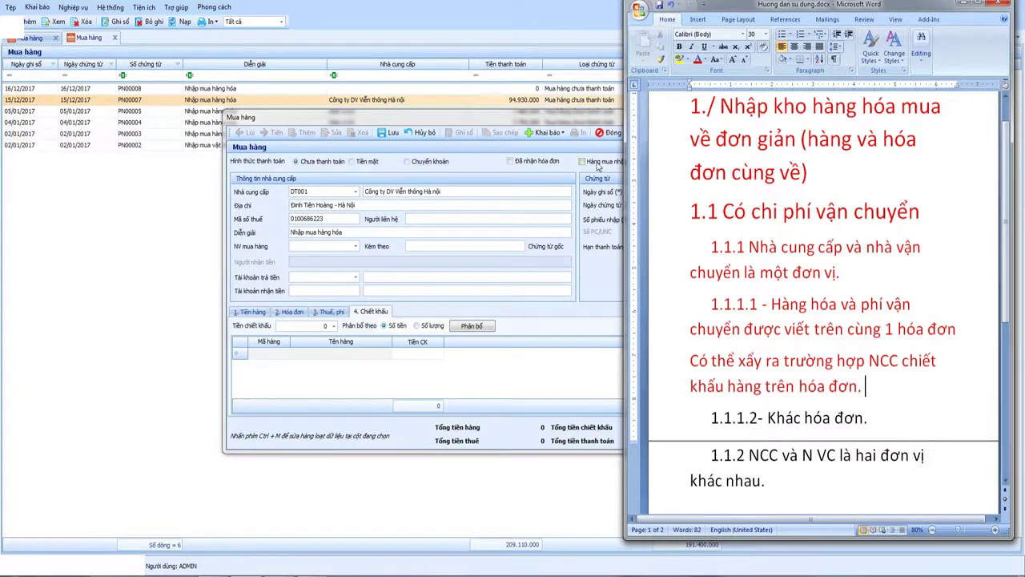
{"action": "left_click", "coordinate": [479, 165]}
{"action": "left_click", "coordinate": [509, 163]}
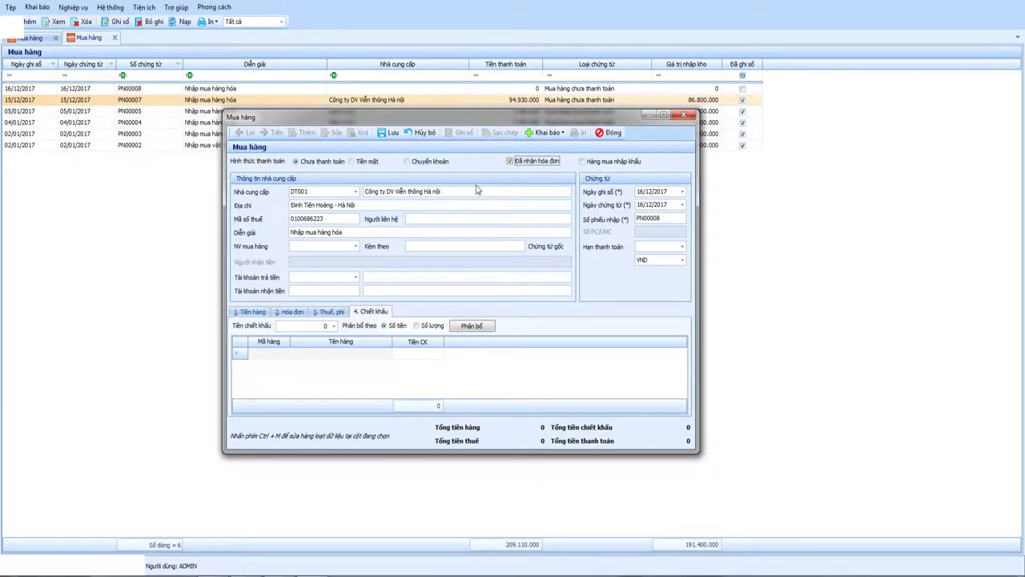
Search the supplier names for "nước" and for "hà", and choose Công ty TNHH Đại Thành as the voucher's supplier.
{"action": "left_click", "coordinate": [355, 192]}
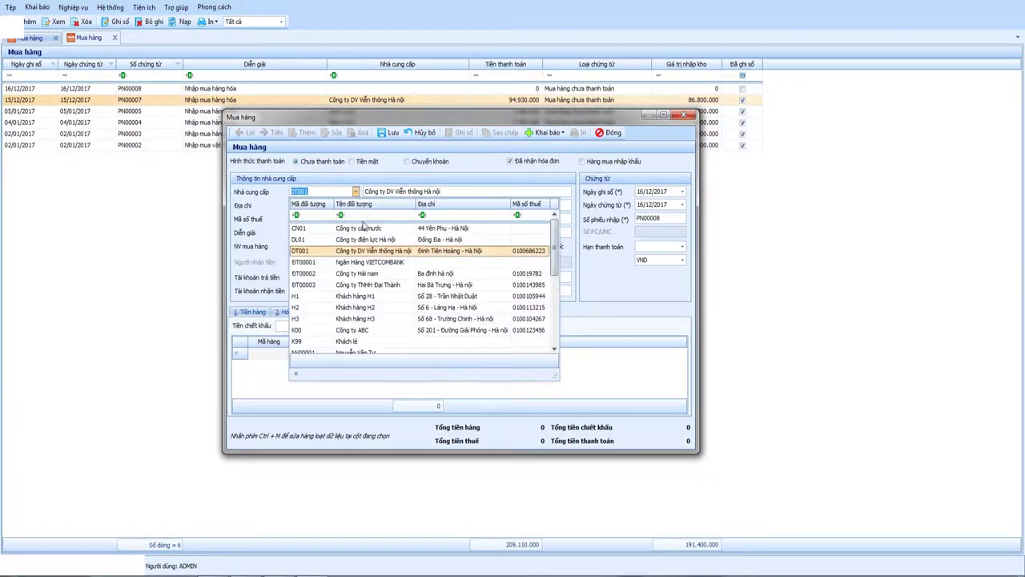
{"action": "left_click", "coordinate": [366, 216]}
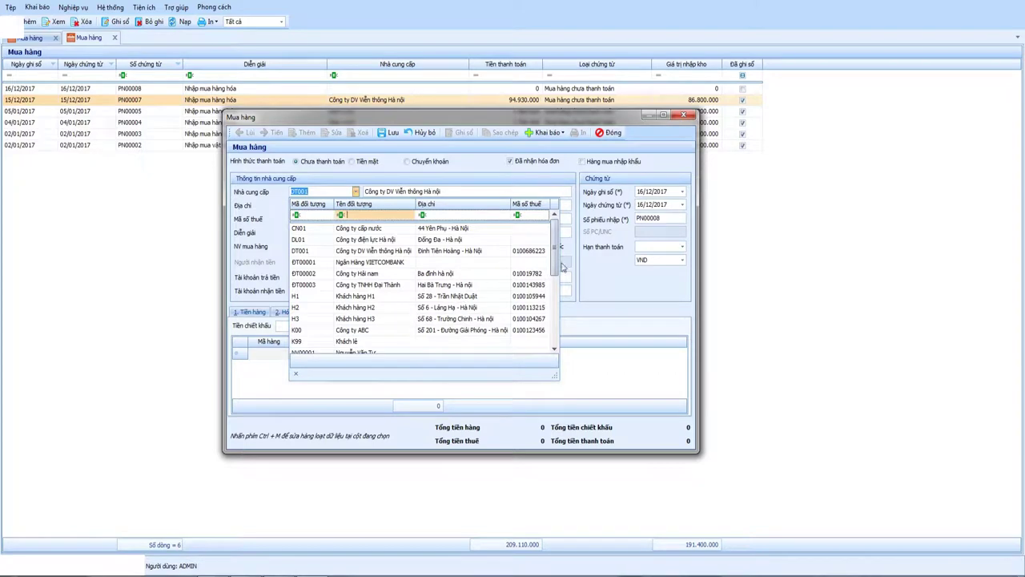
{"action": "mouse_move", "coordinate": [557, 265]}
{"action": "left_mouse_down"}
{"action": "mouse_move", "coordinate": [553, 336]}
{"action": "mouse_move", "coordinate": [553, 268]}
{"action": "left_mouse_up"}
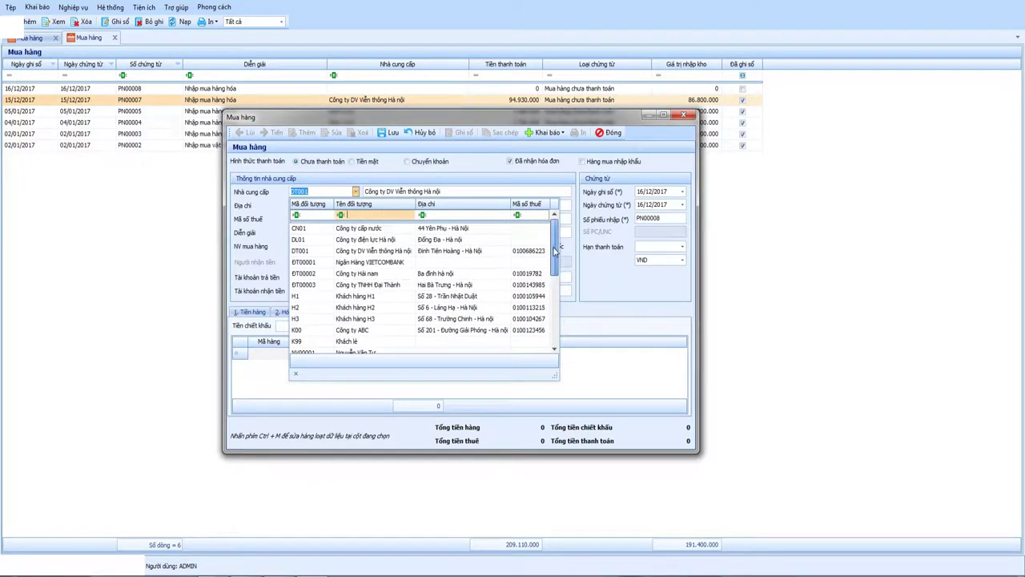
{"action": "left_click", "coordinate": [347, 215]}
{"action": "type", "text": "nước"}
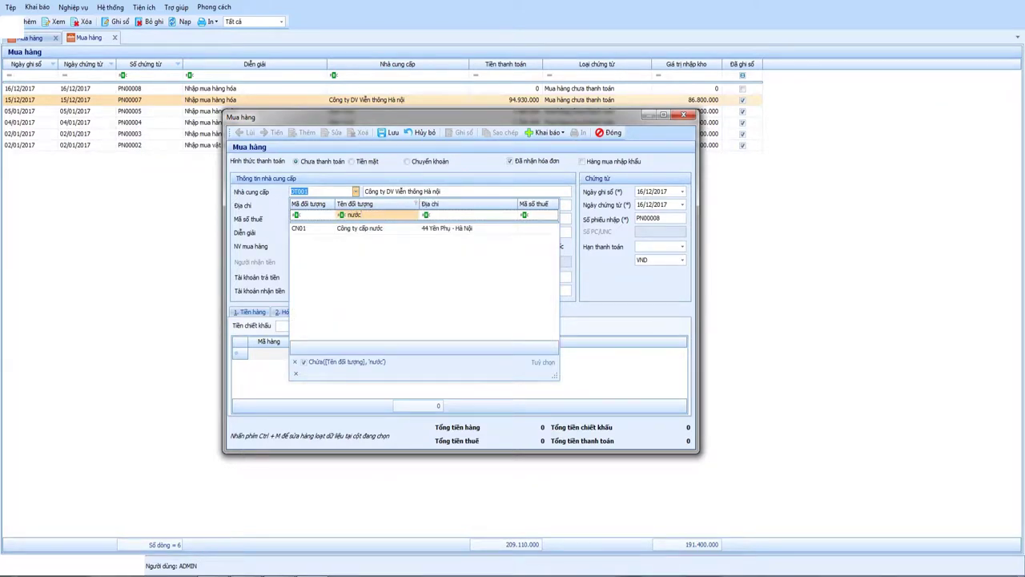
{"action": "key", "text": "BackSpace"}
{"action": "key", "text": "BackSpace"}
{"action": "key", "text": "BackSpace"}
{"action": "key", "text": "BackSpace"}
{"action": "type", "text": "hà"}
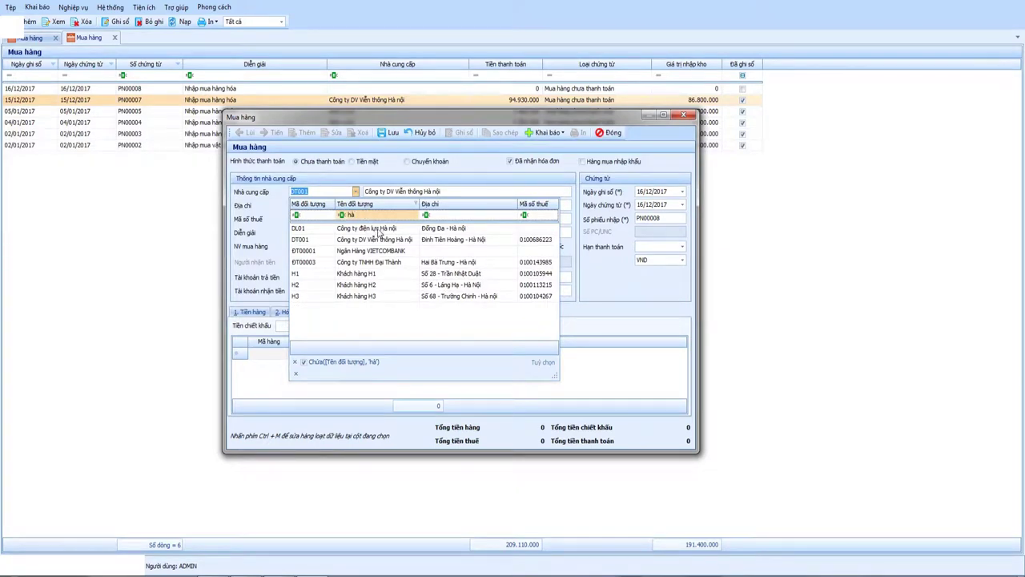
{"action": "left_click", "coordinate": [395, 263]}
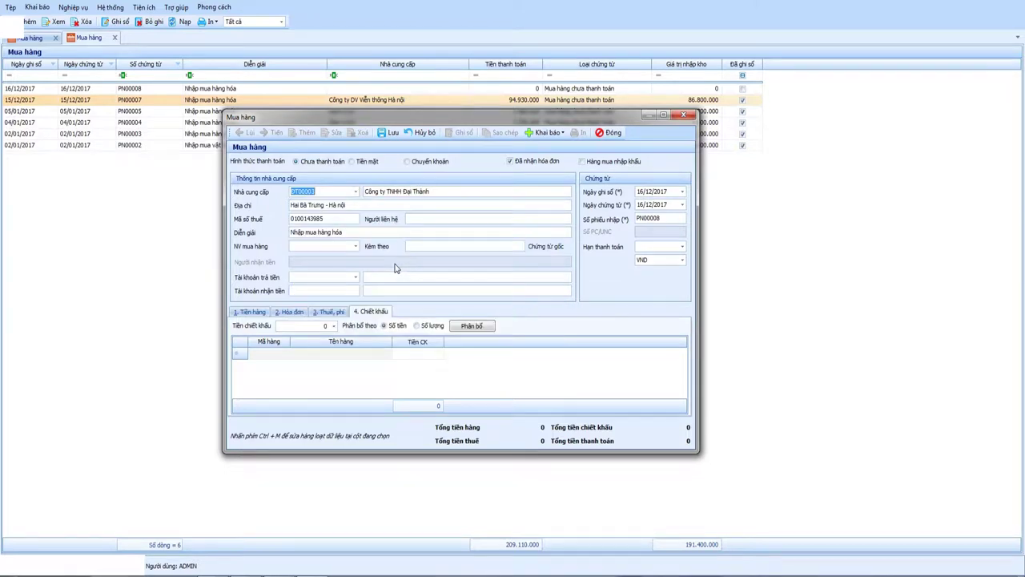
View the list of purchasing employees (NV mua hàng) for the voucher and close it without choosing anyone.
{"action": "key", "text": "Tab"}
{"action": "key", "text": "Tab"}
{"action": "key", "text": "Tab"}
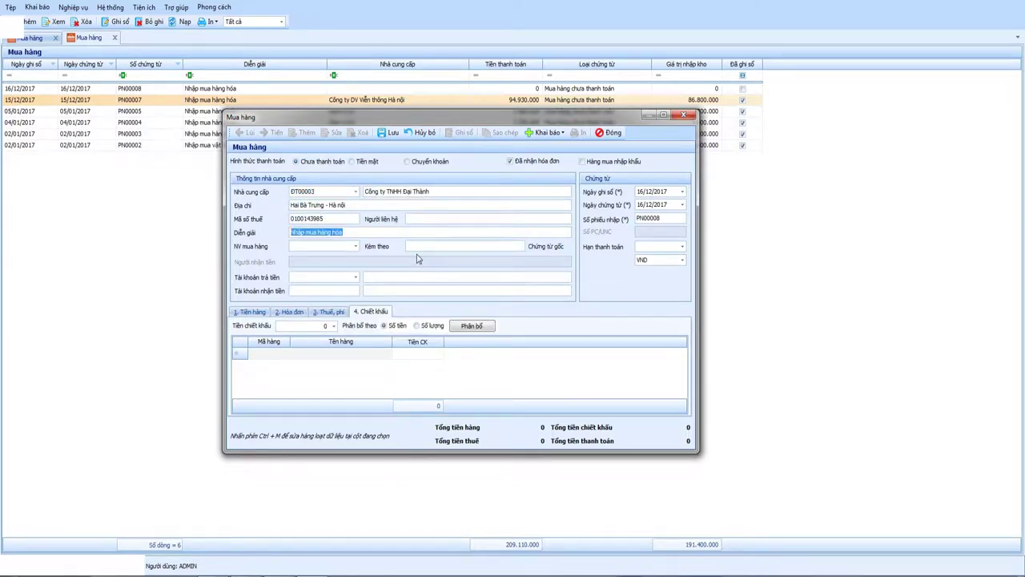
{"action": "key", "text": "Tab"}
{"action": "left_click", "coordinate": [356, 247]}
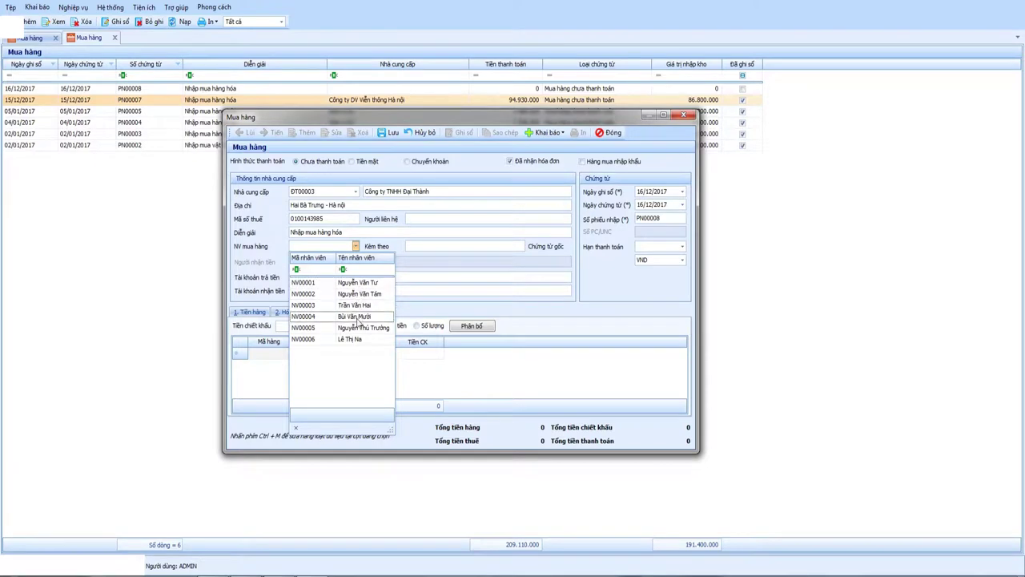
{"action": "left_click", "coordinate": [270, 252]}
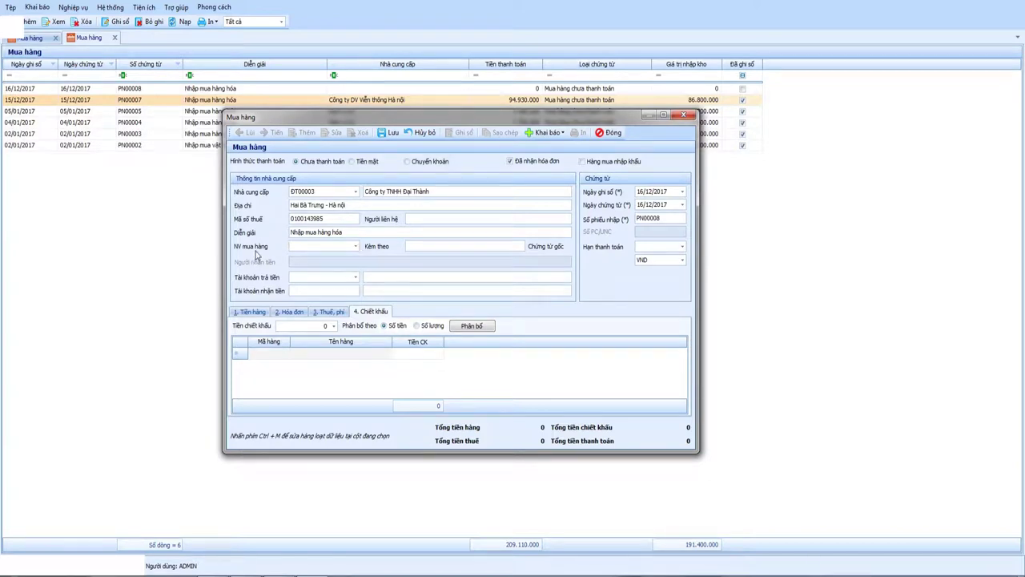
Compare the Chưa thanh toán and Tiền mặt payment methods, examining the Số PC/UNC and Người nhận tiền fields under Tiền mặt.
{"action": "left_click", "coordinate": [312, 163]}
{"action": "left_click", "coordinate": [352, 163]}
{"action": "left_click", "coordinate": [304, 163]}
{"action": "left_click", "coordinate": [353, 163]}
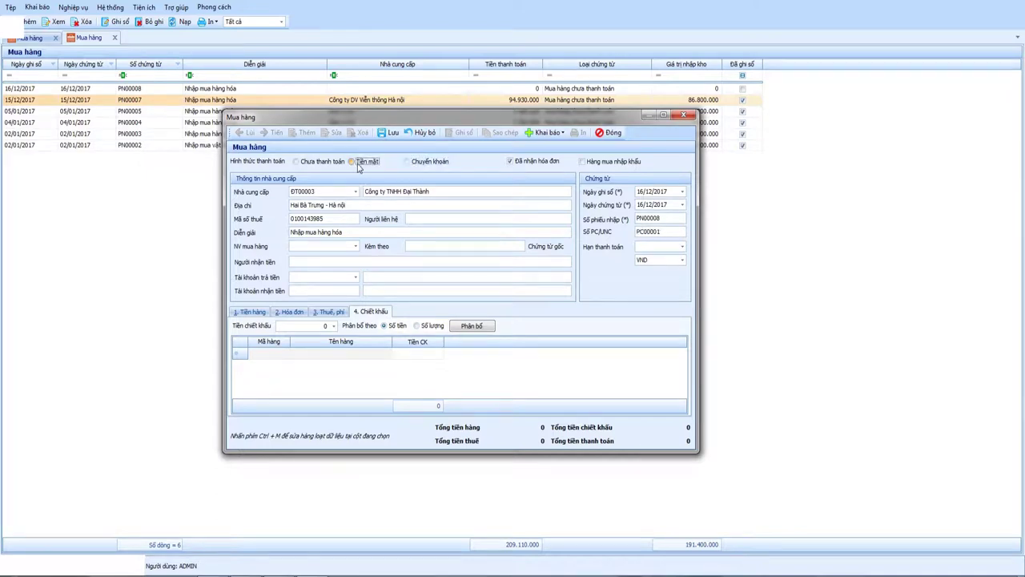
{"action": "left_click", "coordinate": [310, 166]}
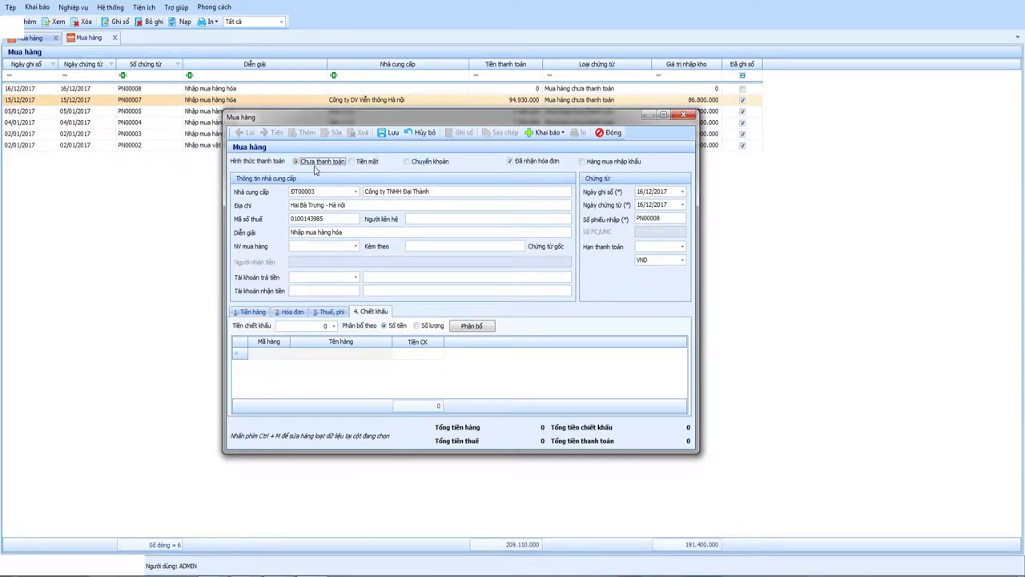
{"action": "left_click", "coordinate": [358, 163]}
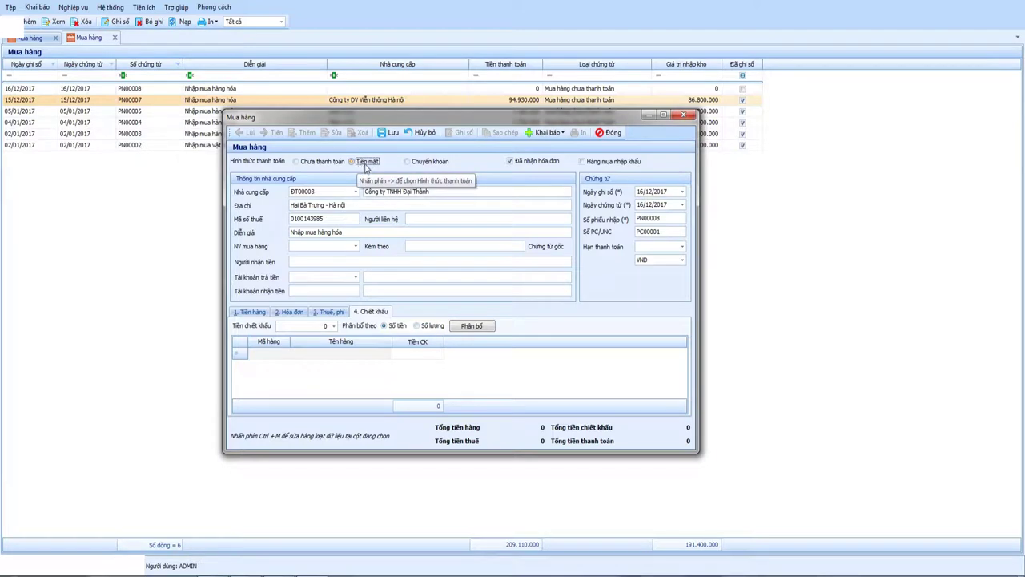
{"action": "left_click", "coordinate": [665, 230]}
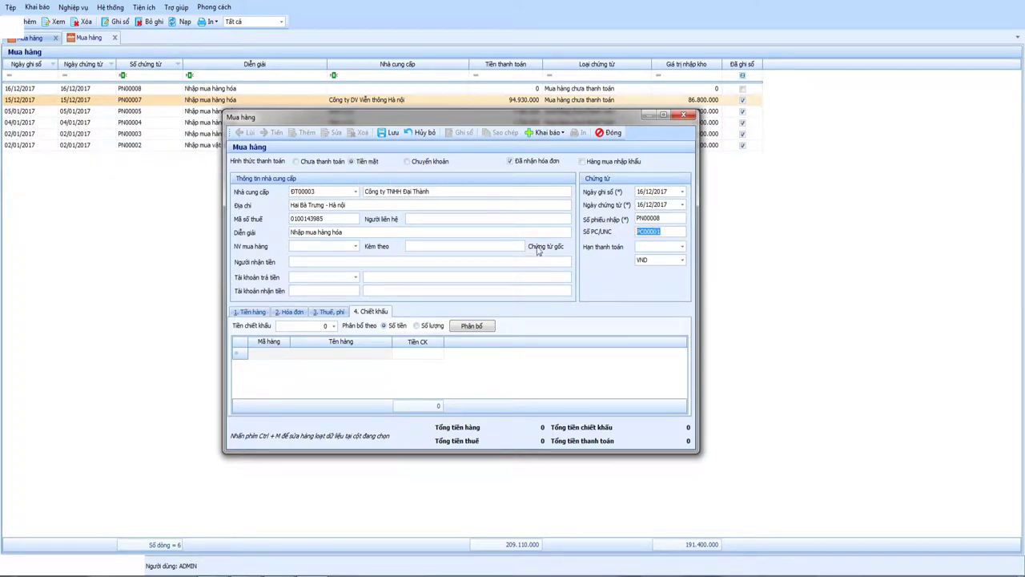
{"action": "left_click", "coordinate": [294, 261]}
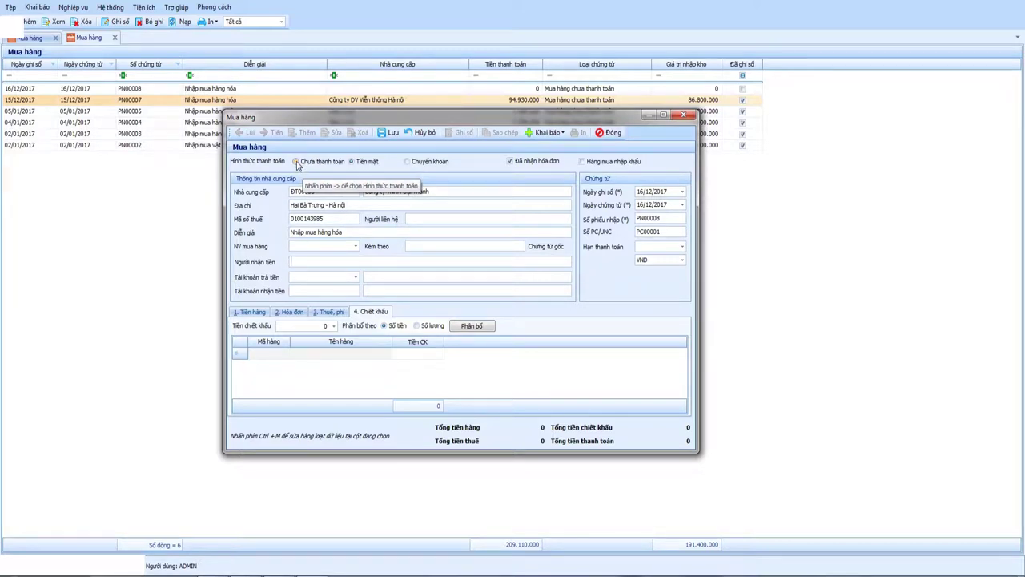
Try the Chuyển khoản payment method and return the voucher to Chưa thanh toán.
{"action": "left_click", "coordinate": [408, 162]}
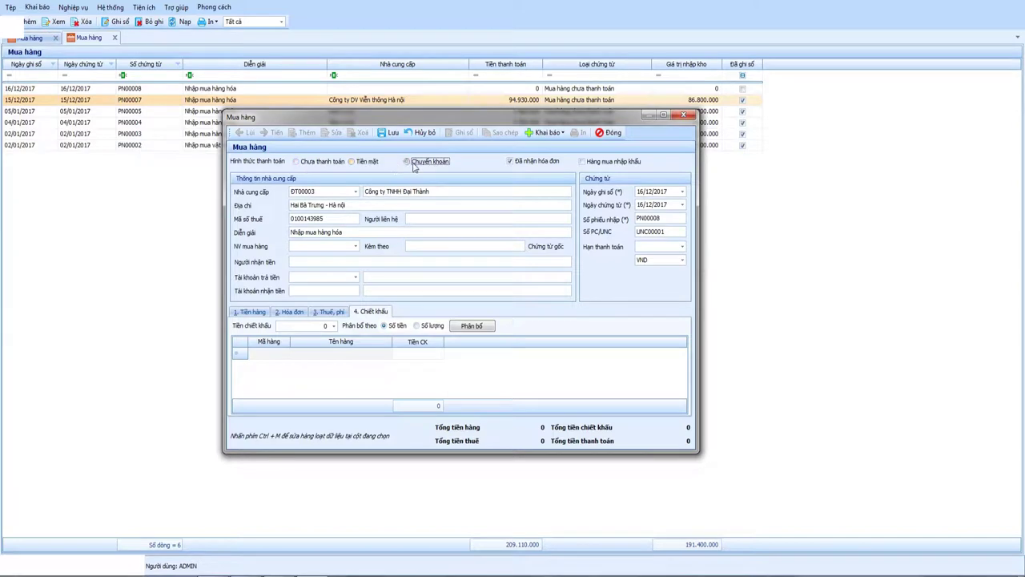
{"action": "left_click", "coordinate": [303, 163]}
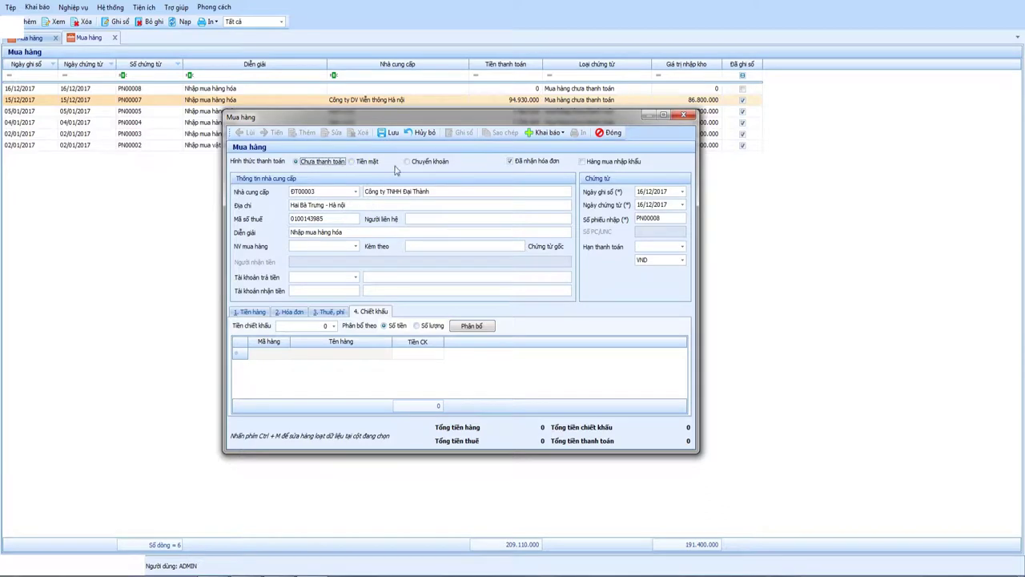
{"action": "left_click", "coordinate": [305, 167]}
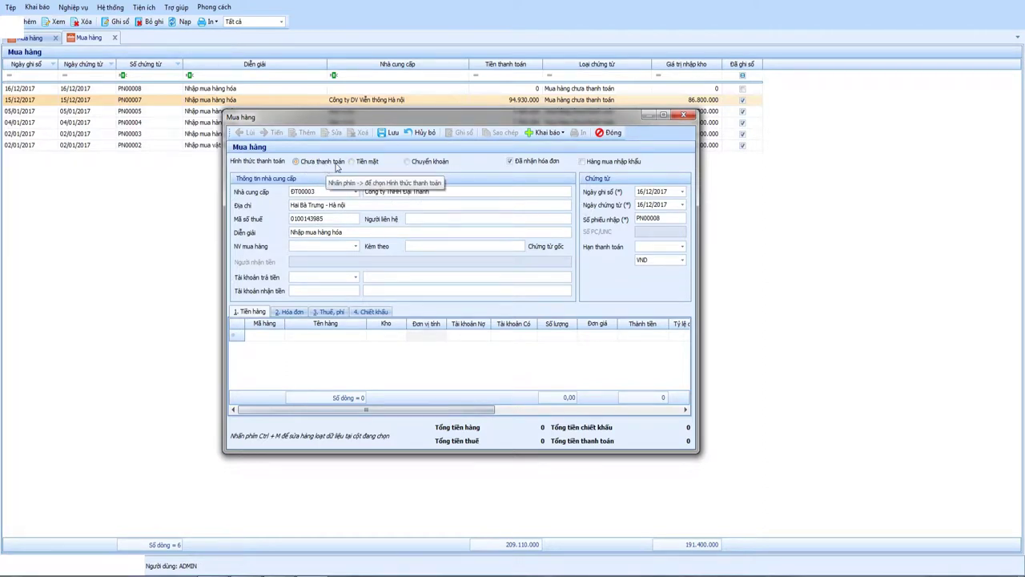
{"action": "left_click", "coordinate": [302, 165]}
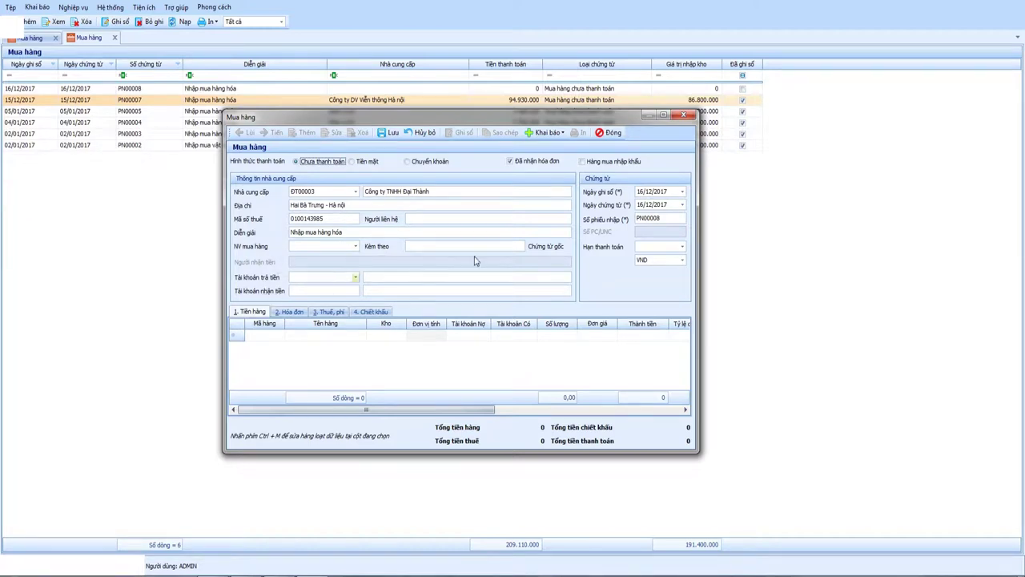
Review the voucher's posting date, document date, receipt number and payment term fields.
{"action": "left_click", "coordinate": [673, 192]}
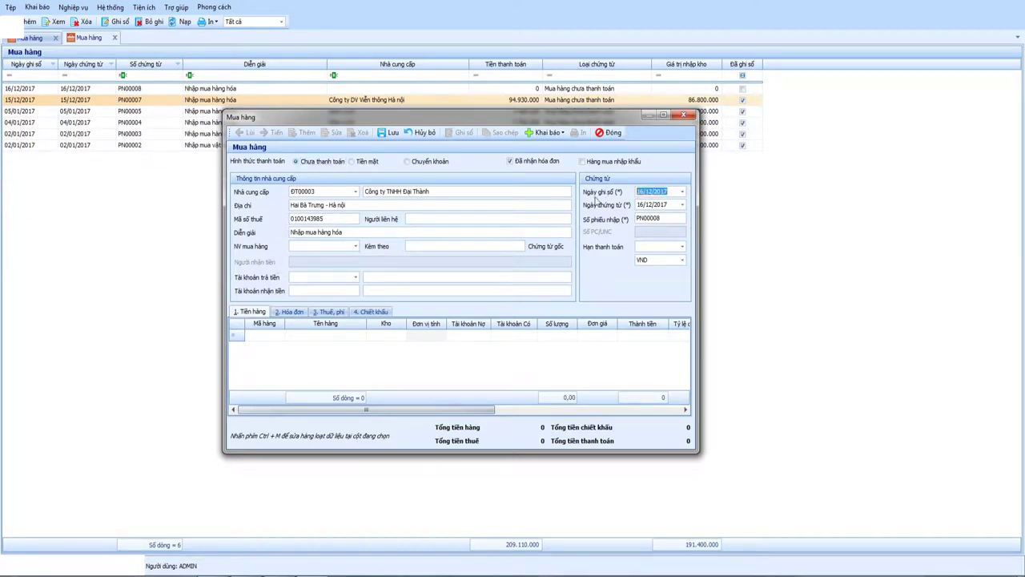
{"action": "left_click", "coordinate": [669, 204]}
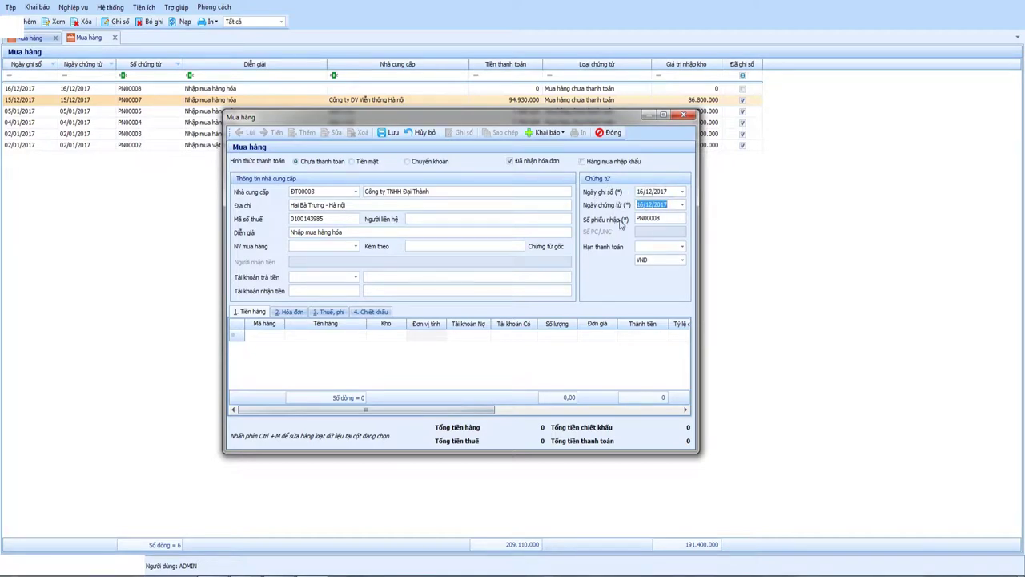
{"action": "left_click", "coordinate": [671, 219]}
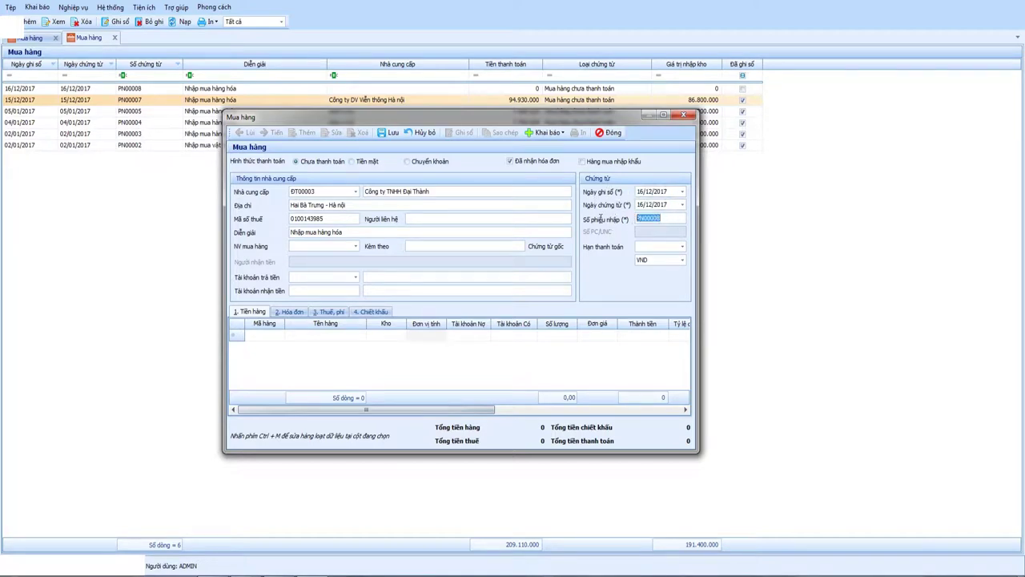
{"action": "left_click", "coordinate": [640, 246]}
Add the item Hàng hóa 001 to the first goods line, finding it by the name filter "001".
{"action": "left_click", "coordinate": [281, 336]}
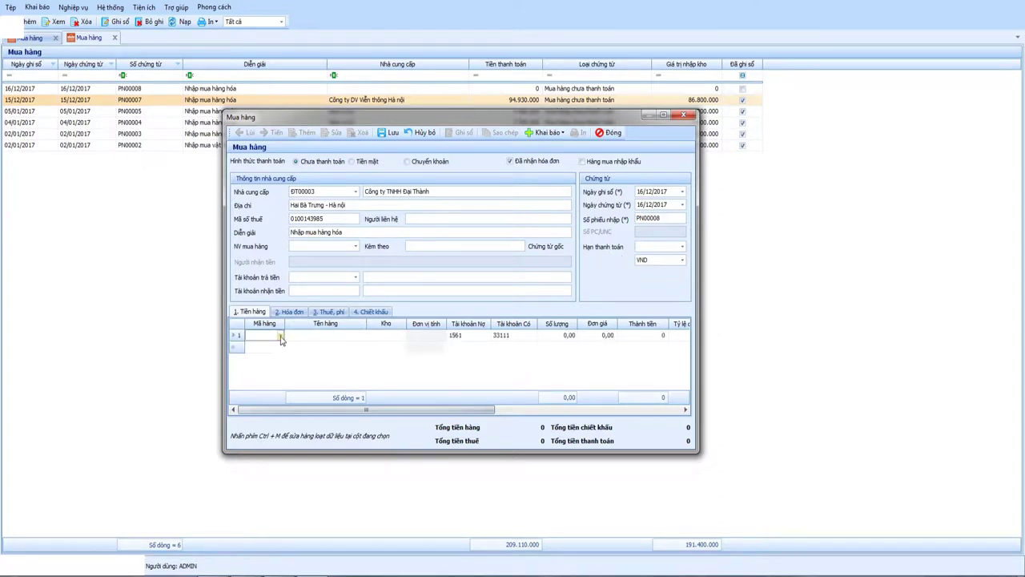
{"action": "left_click", "coordinate": [281, 336]}
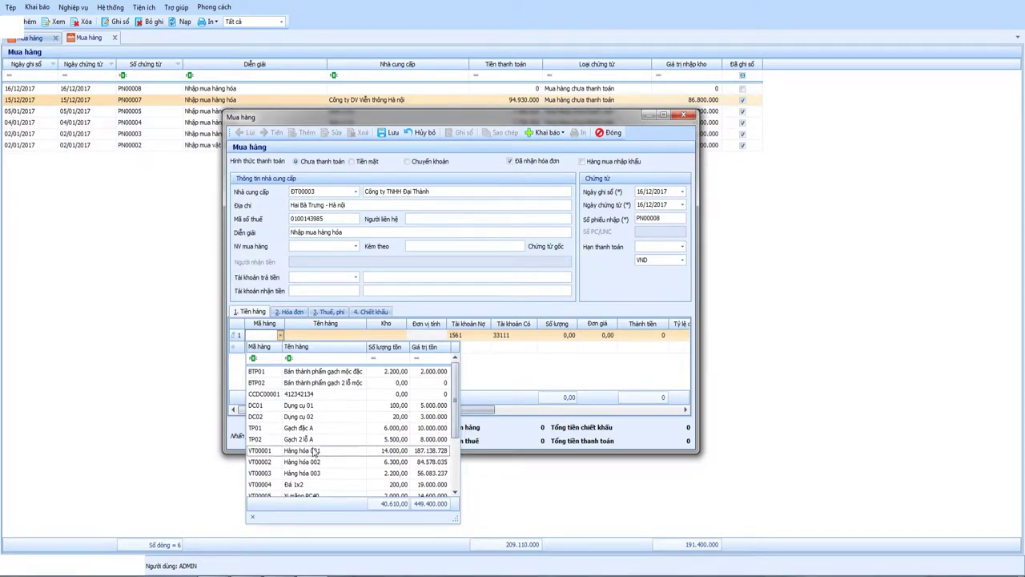
{"action": "left_click", "coordinate": [316, 358]}
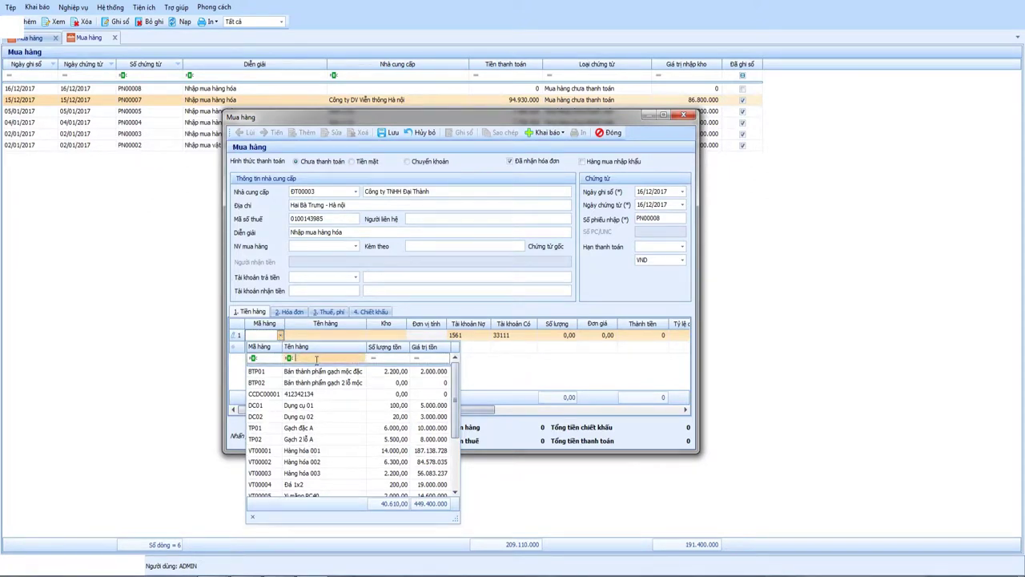
{"action": "type", "text": "001"}
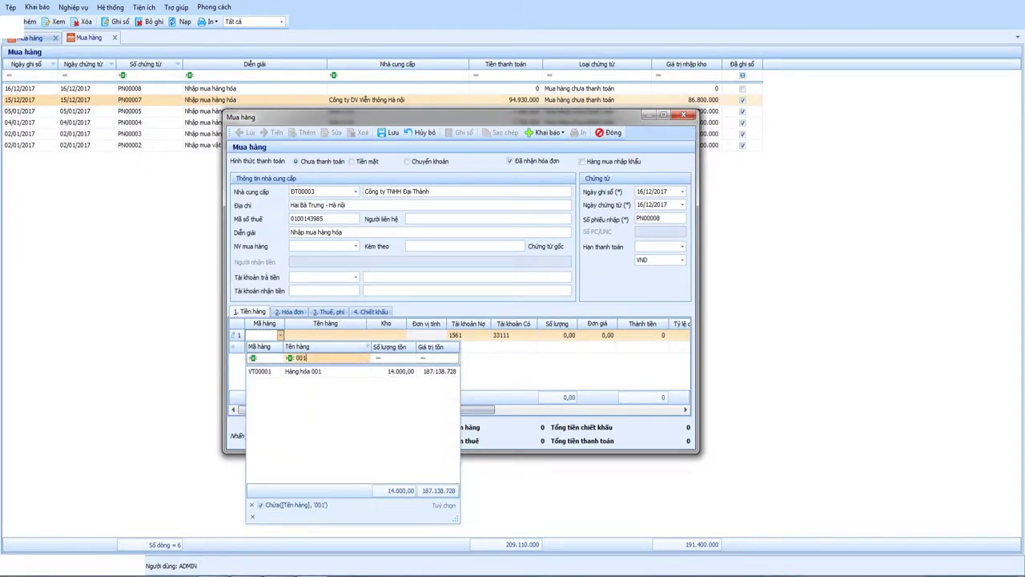
{"action": "left_click", "coordinate": [334, 377]}
{"action": "key", "text": "Tab"}
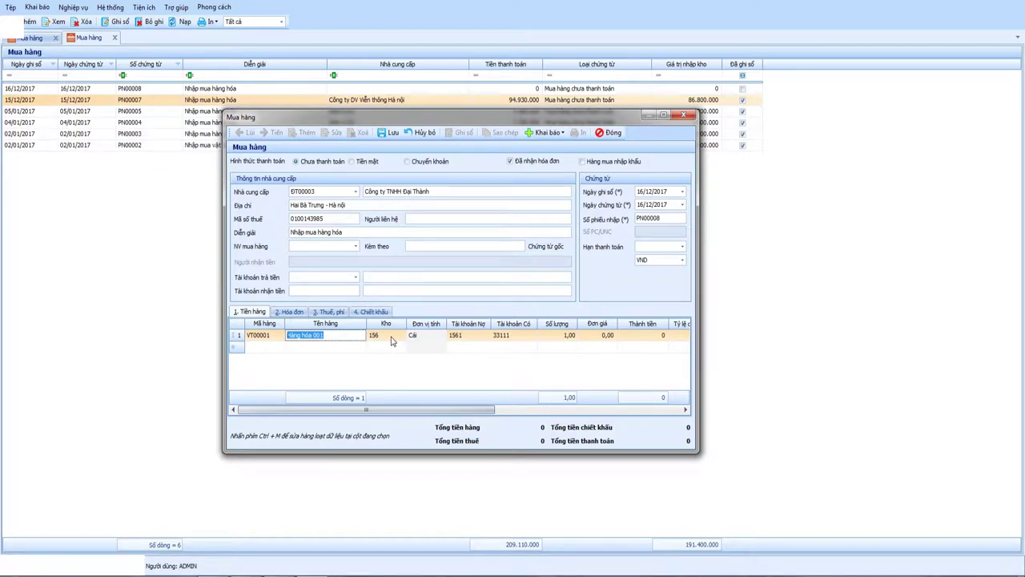
Set the Hàng hóa 001 line's quantity to 2000 and its unit price to 150000.
{"action": "key", "text": "Tab"}
{"action": "key", "text": "Tab"}
{"action": "key", "text": "Tab"}
{"action": "key", "text": "Tab"}
{"action": "key", "text": "Tab"}
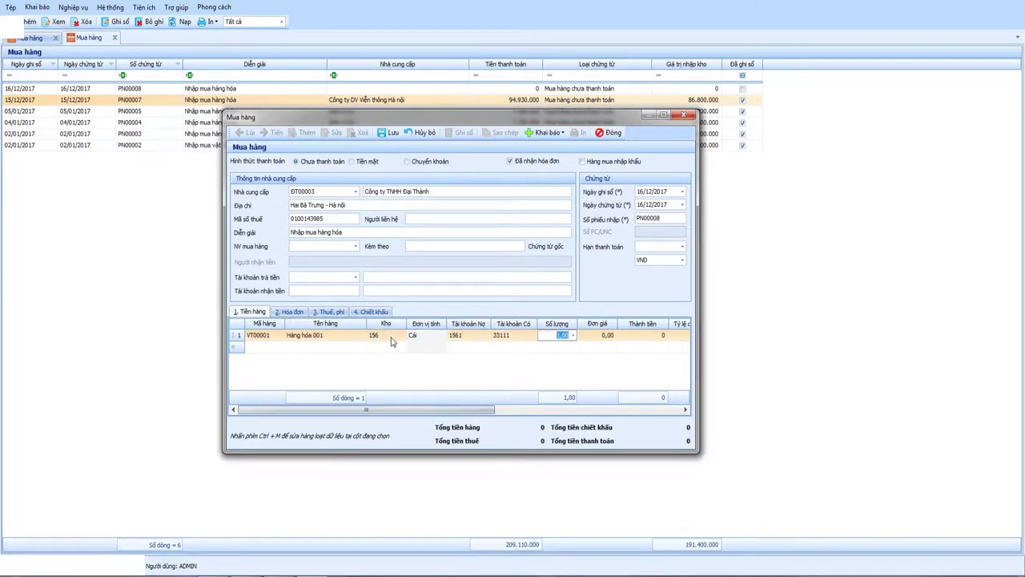
{"action": "type", "text": "2000"}
{"action": "key", "text": "Tab"}
{"action": "type", "text": "150000"}
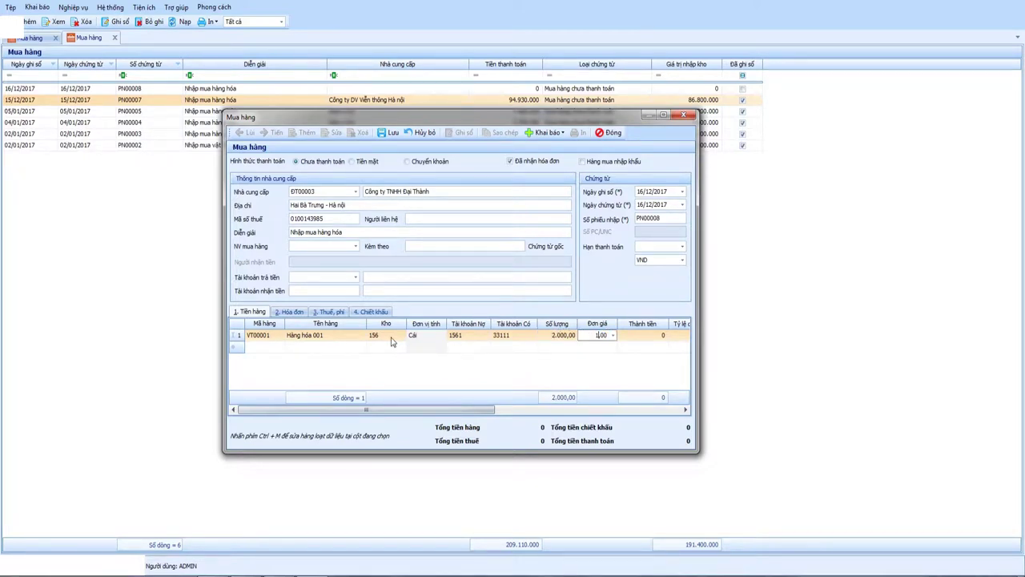
{"action": "key", "text": "Tab"}
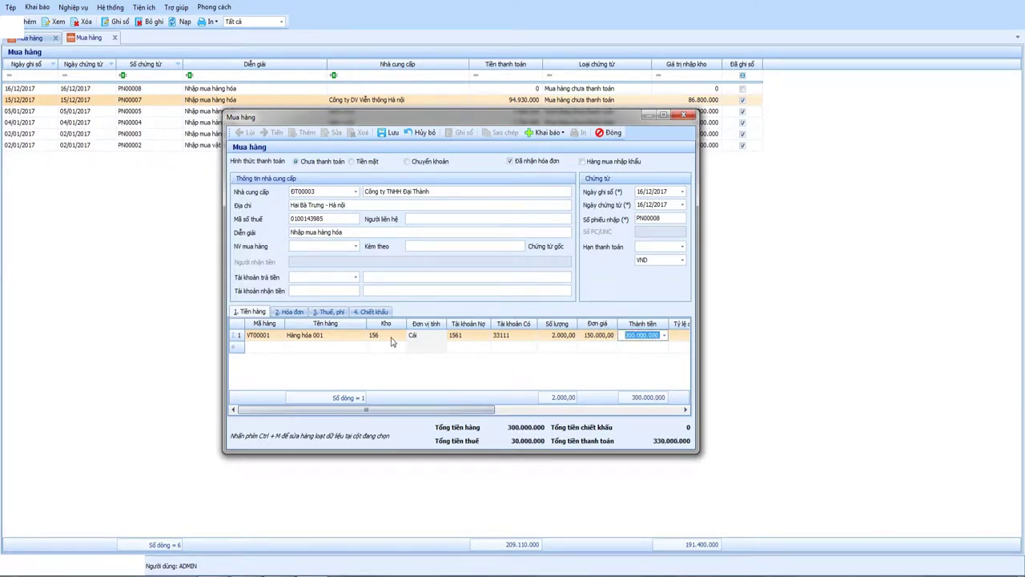
Change the unit price of the Hàng hóa 001 line to 14798.
{"action": "key", "text": "shift+Tab"}
{"action": "type", "text": "147.9"}
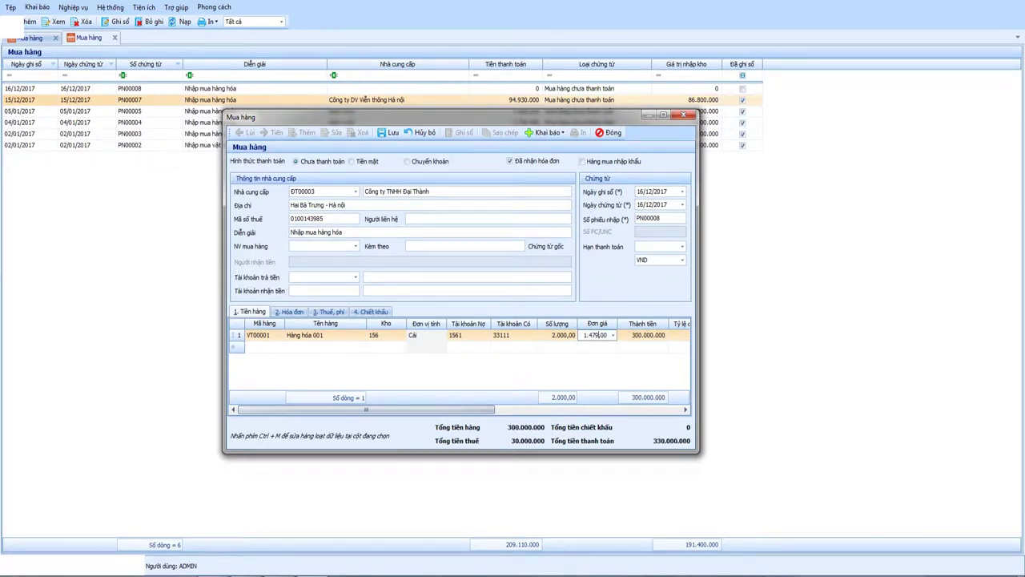
{"action": "type", "text": "85"}
{"action": "key", "text": "BackSpace"}
{"action": "key", "text": "Tab"}
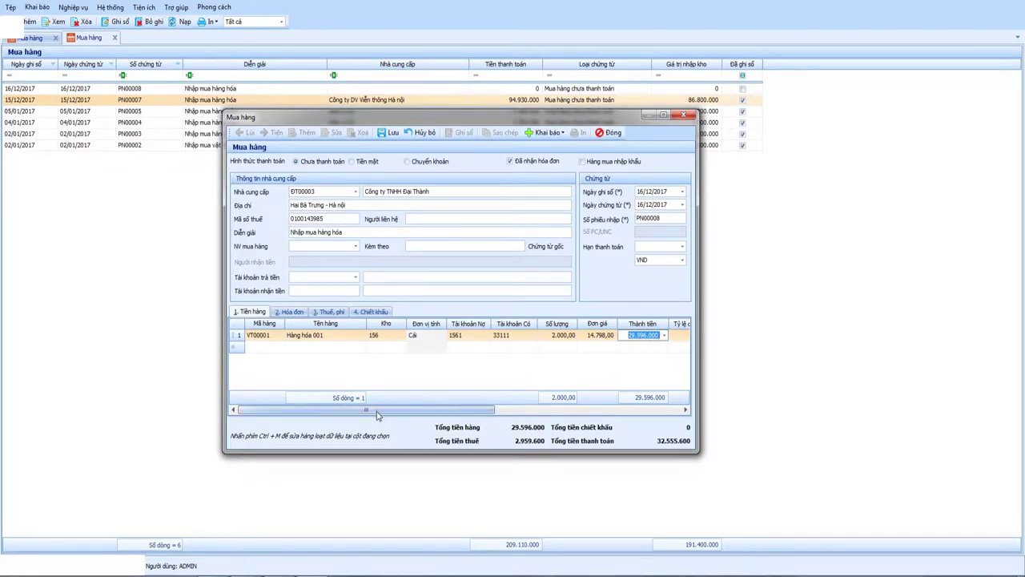
Add the item Hàng hóa 002 to the second goods line, finding it by the name filter "00".
{"action": "left_click_drag", "start_coordinate": [378, 415], "coordinate": [351, 416]}
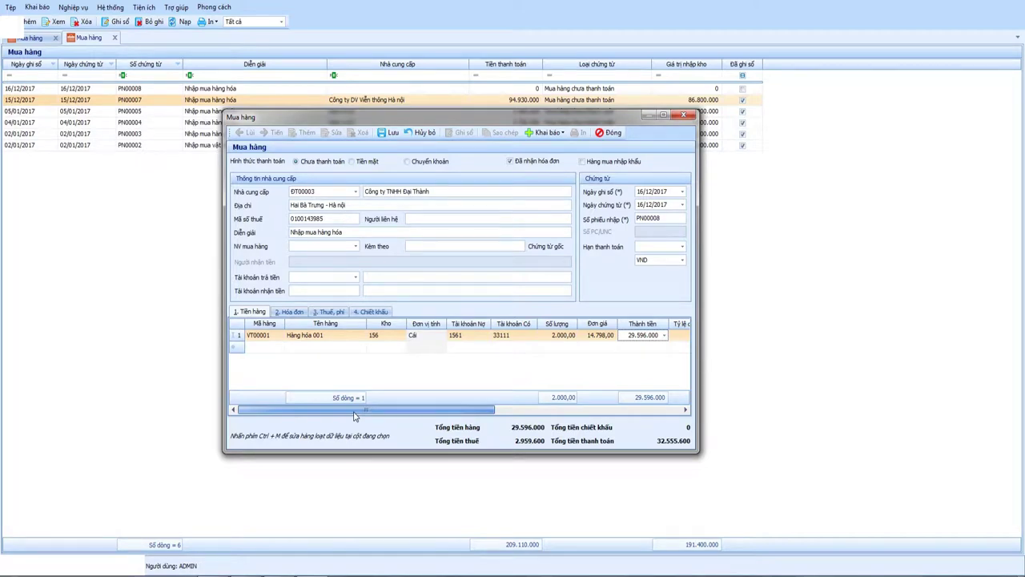
{"action": "left_click", "coordinate": [276, 348]}
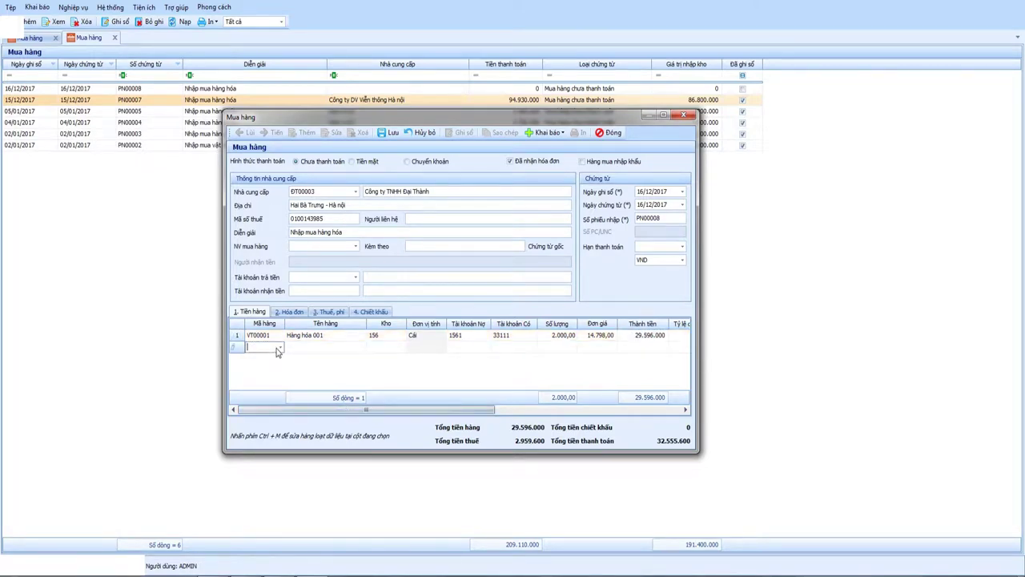
{"action": "left_click", "coordinate": [280, 348]}
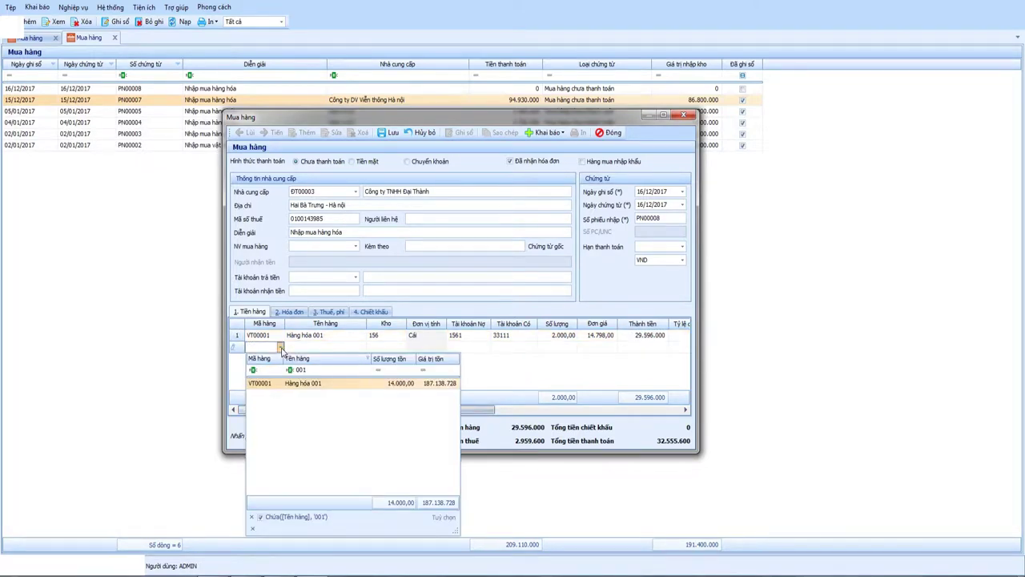
{"action": "left_click", "coordinate": [317, 369]}
{"action": "key", "text": "BackSpace"}
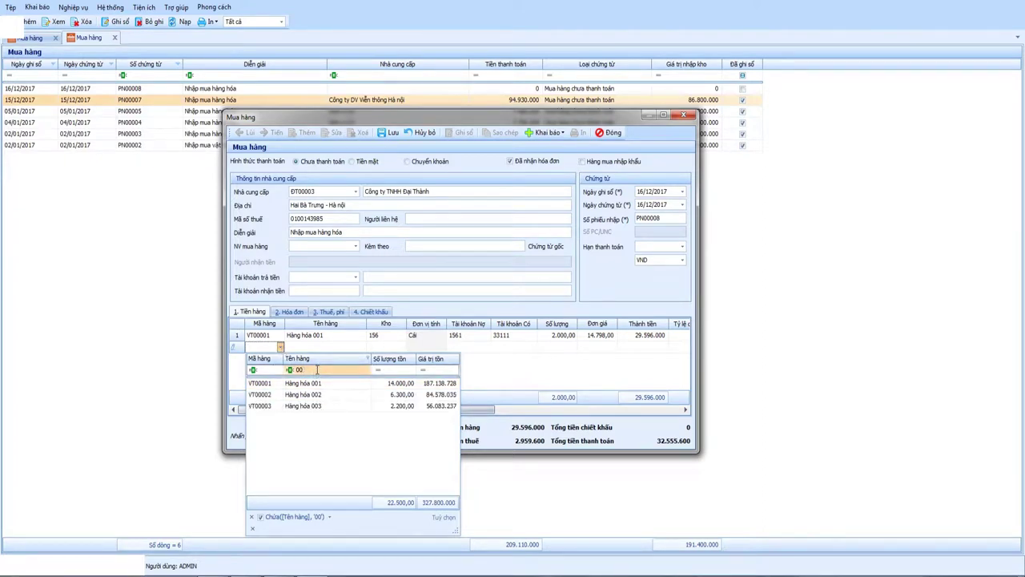
{"action": "left_click", "coordinate": [334, 396]}
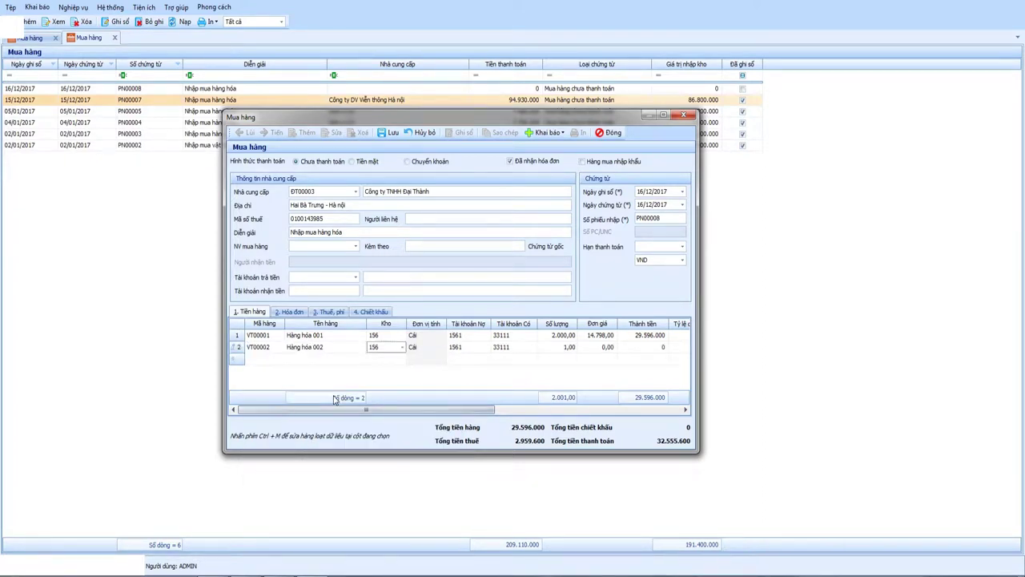
Set the Hàng hóa 002 line's quantity to 1500 and its unit price to 13562.
{"action": "key", "text": "Tab"}
{"action": "key", "text": "Tab"}
{"action": "key", "text": "Tab"}
{"action": "key", "text": "Tab"}
{"action": "type", "text": "1500"}
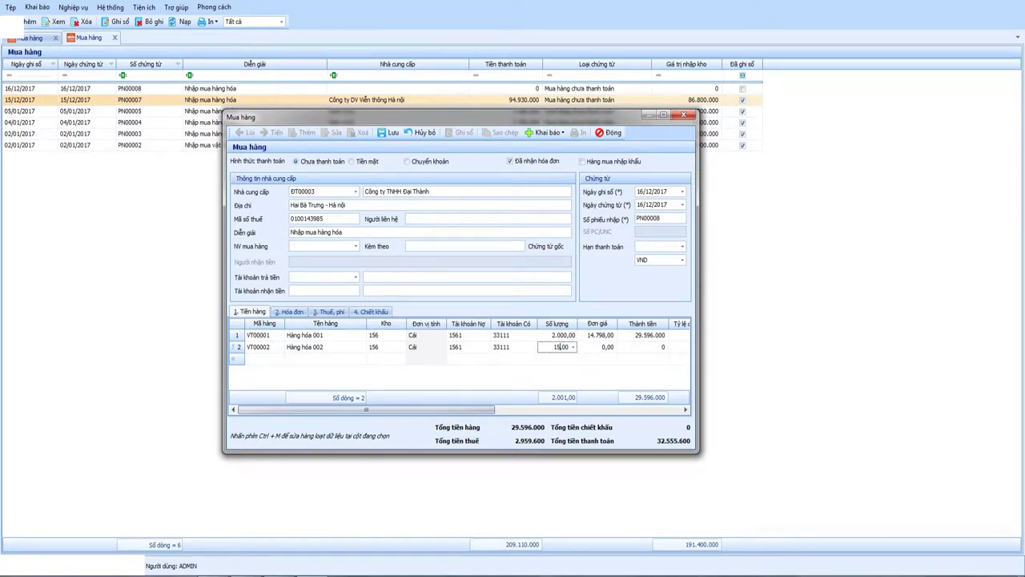
{"action": "key", "text": "Tab"}
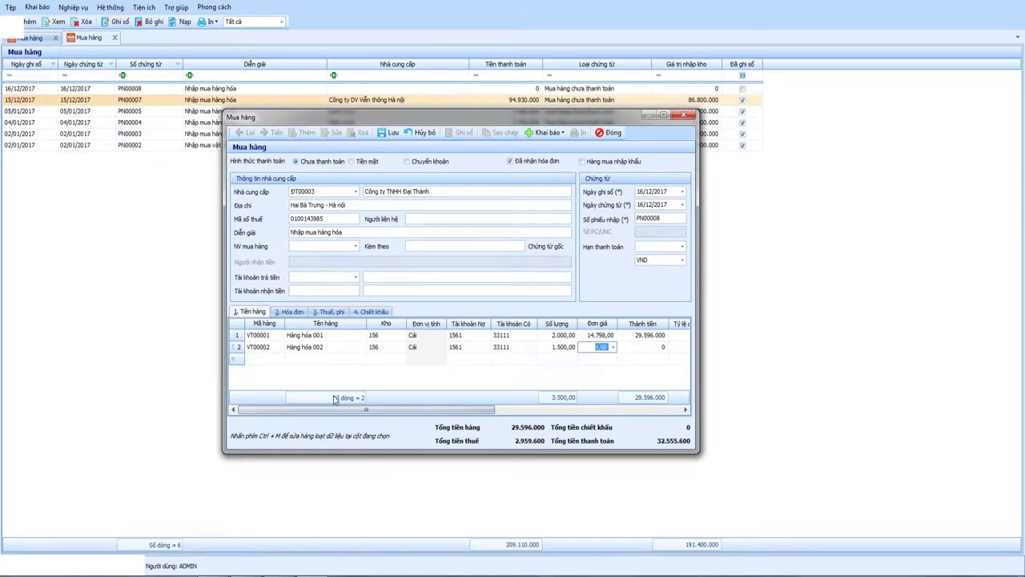
{"action": "type", "text": "13.562"}
{"action": "key", "text": "Tab"}
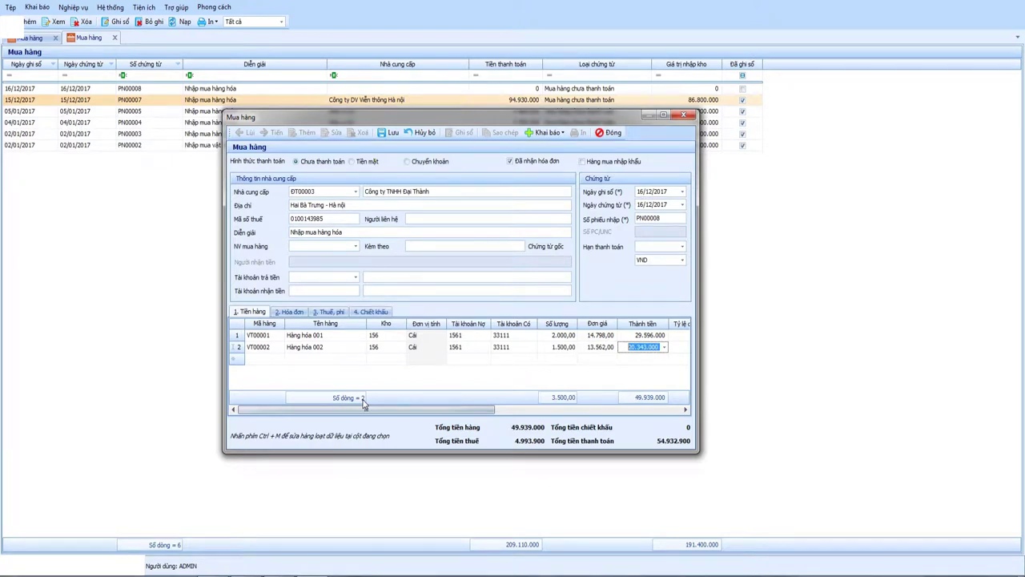
Review the remaining columns of the two goods lines, including discount rate, discount amount and supplier.
{"action": "left_click_drag", "start_coordinate": [375, 410], "coordinate": [501, 415]}
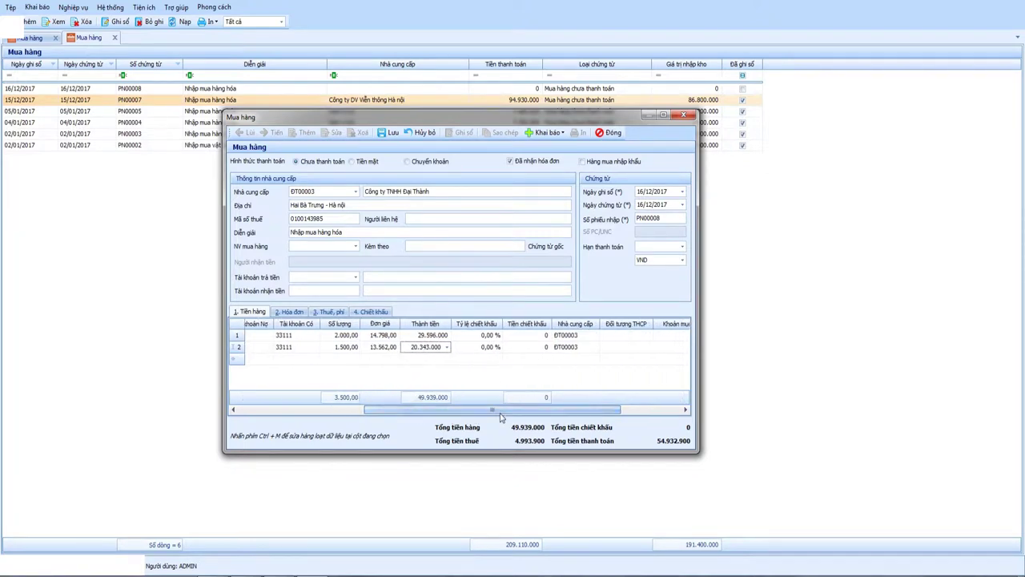
{"action": "left_click", "coordinate": [472, 337]}
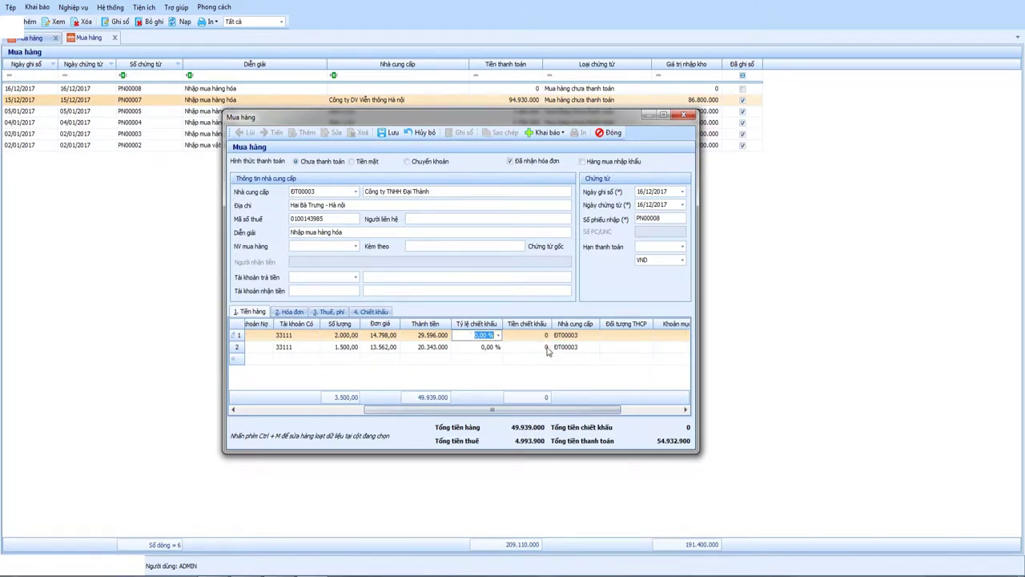
{"action": "left_click_drag", "start_coordinate": [497, 413], "coordinate": [475, 413]}
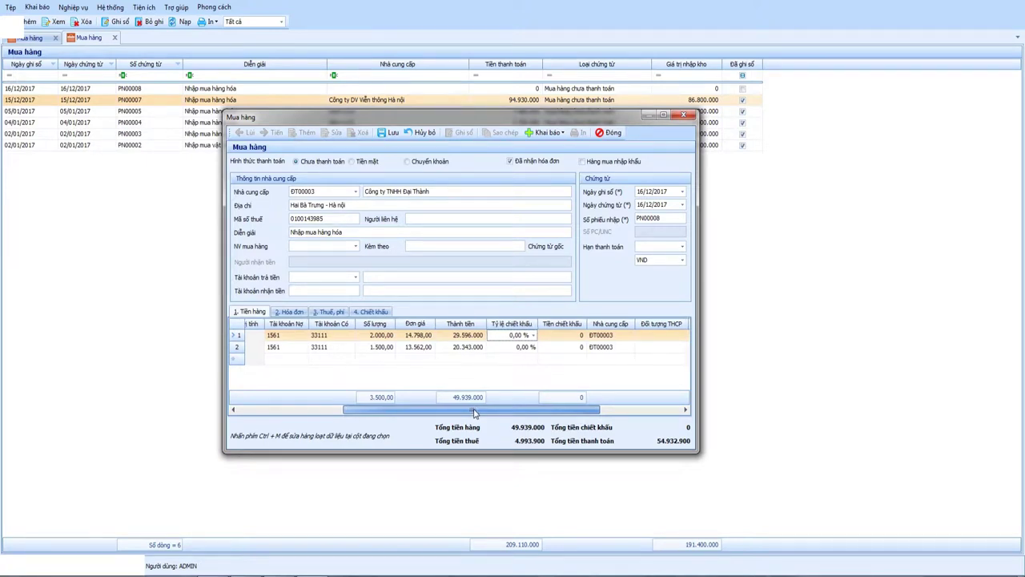
{"action": "left_click_drag", "start_coordinate": [475, 413], "coordinate": [474, 412]}
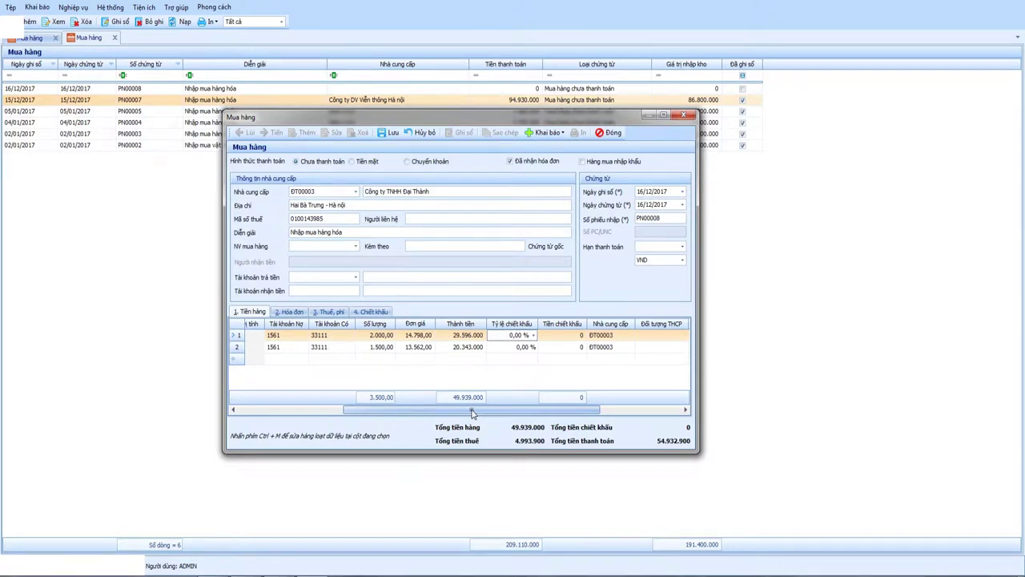
{"action": "left_click_drag", "start_coordinate": [473, 413], "coordinate": [366, 423]}
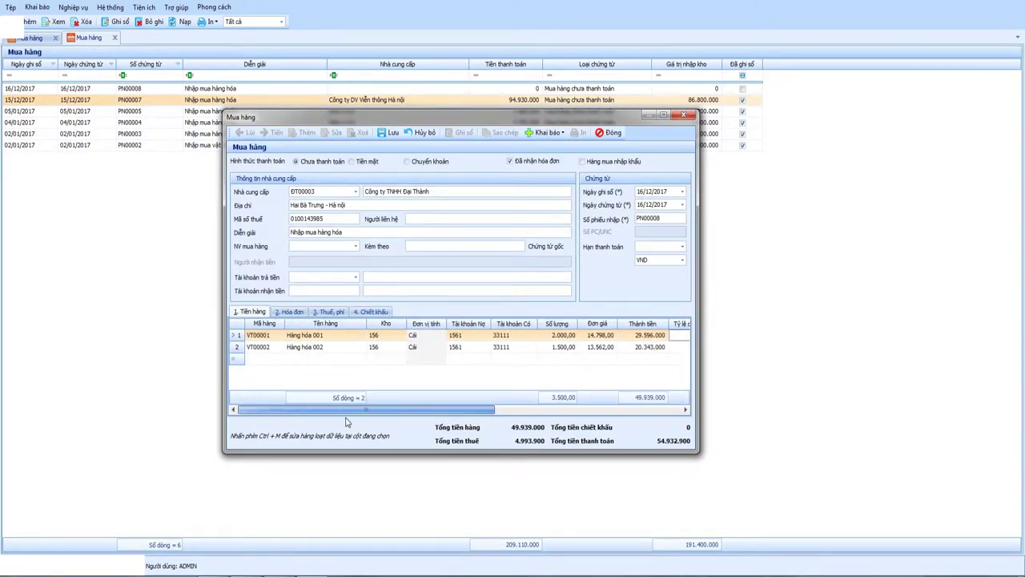
{"action": "left_click", "coordinate": [278, 338]}
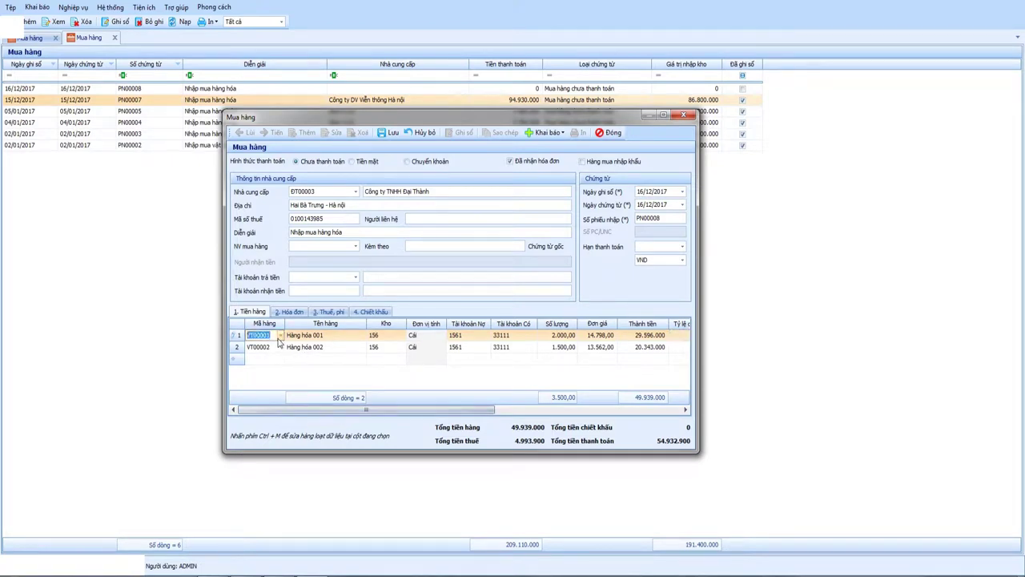
Examine the invoice details of the two goods lines and the invoice types available for Hàng hóa 001.
{"action": "left_click", "coordinate": [289, 312]}
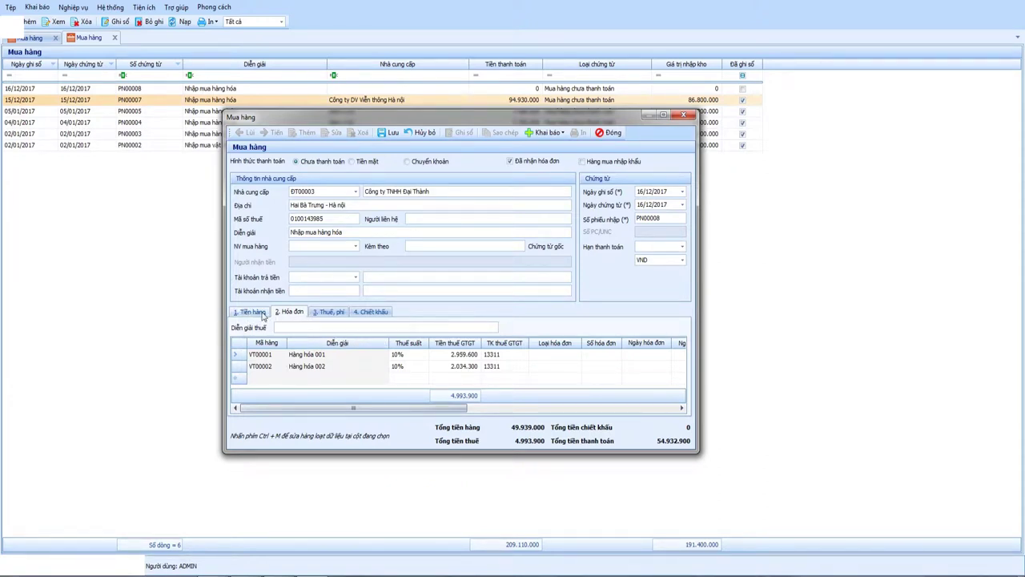
{"action": "left_click", "coordinate": [254, 314]}
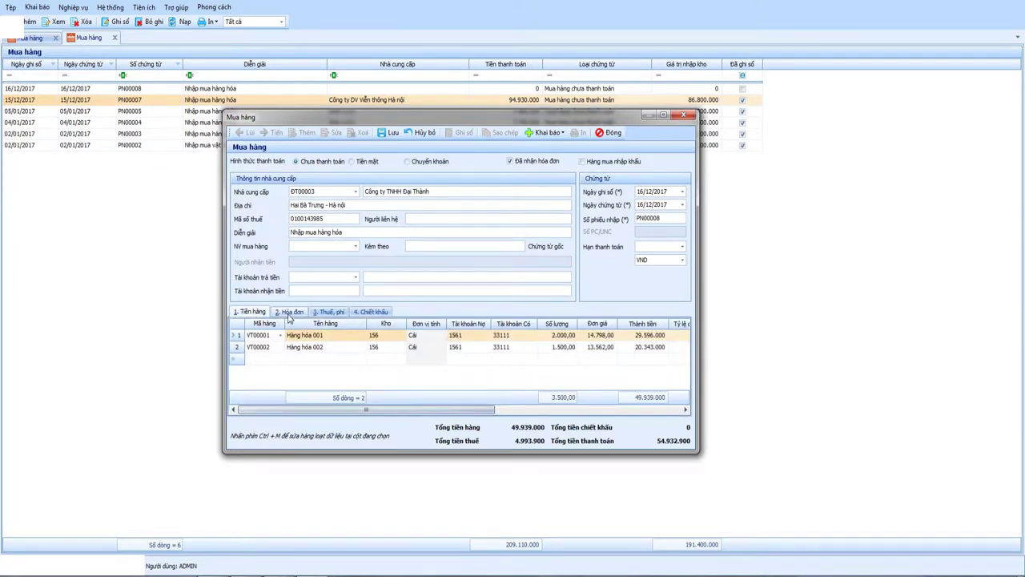
{"action": "left_click", "coordinate": [290, 314]}
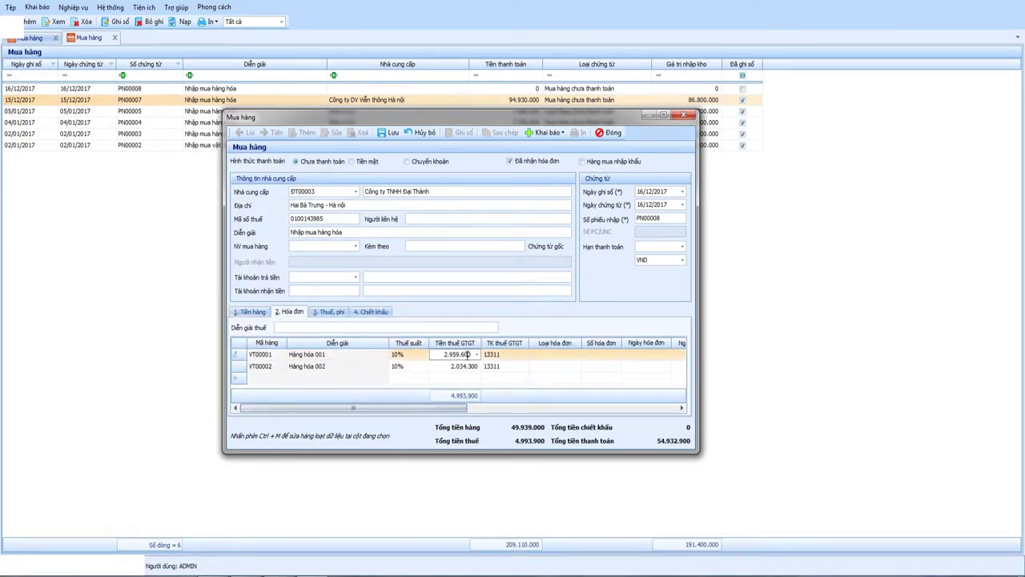
{"action": "left_click", "coordinate": [350, 358]}
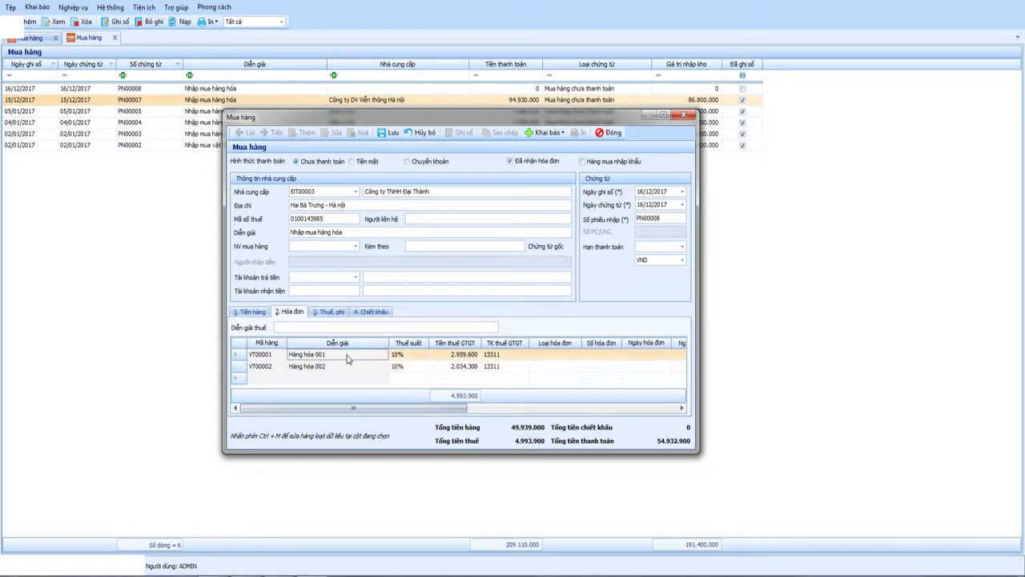
{"action": "key", "text": "Tab"}
{"action": "key", "text": "Tab"}
{"action": "key", "text": "Tab"}
{"action": "key", "text": "Tab"}
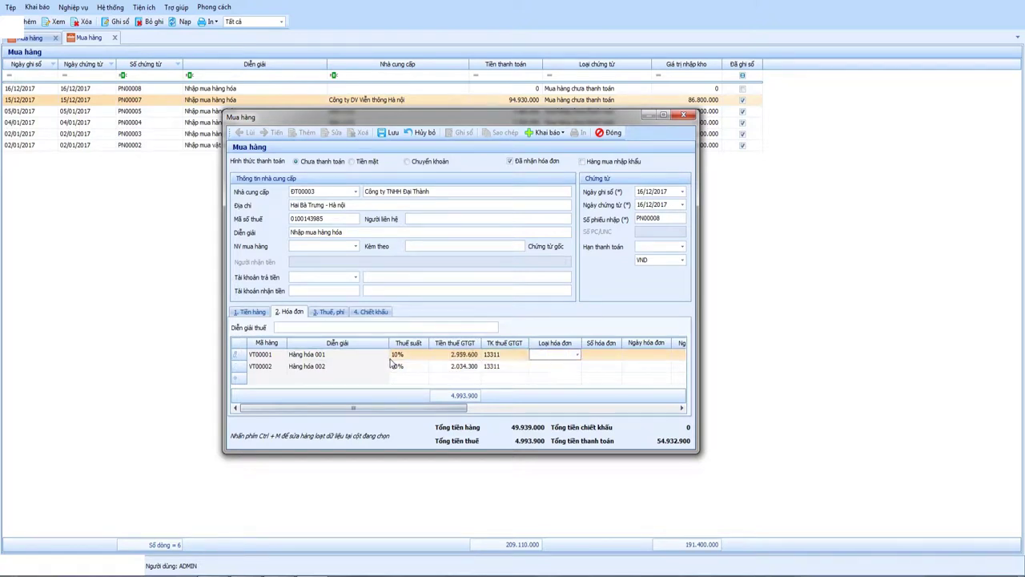
{"action": "left_click", "coordinate": [577, 354]}
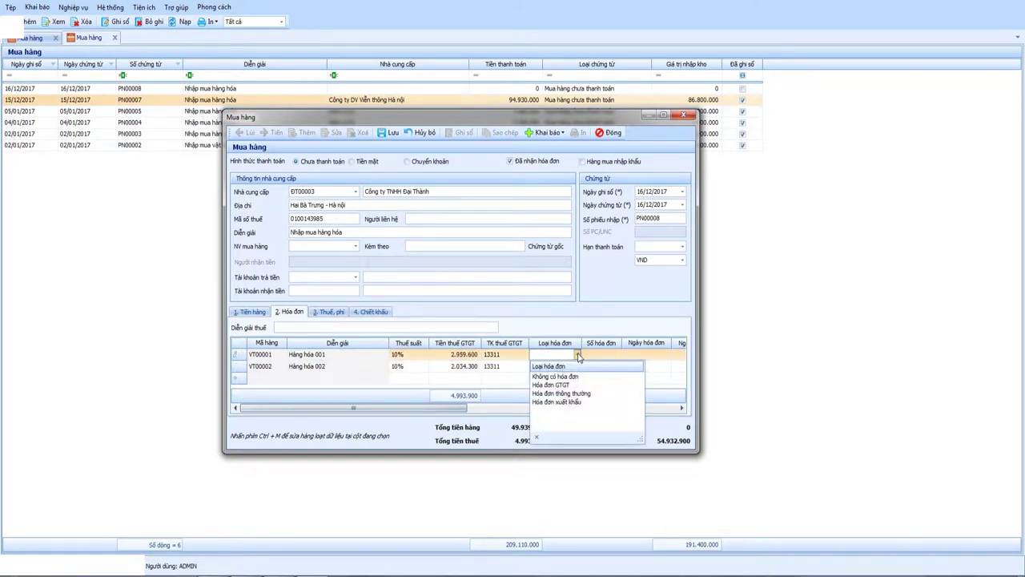
Add the item Hàng hóa 003 to the third goods line of the voucher.
{"action": "left_click", "coordinate": [251, 312]}
{"action": "left_click", "coordinate": [279, 359]}
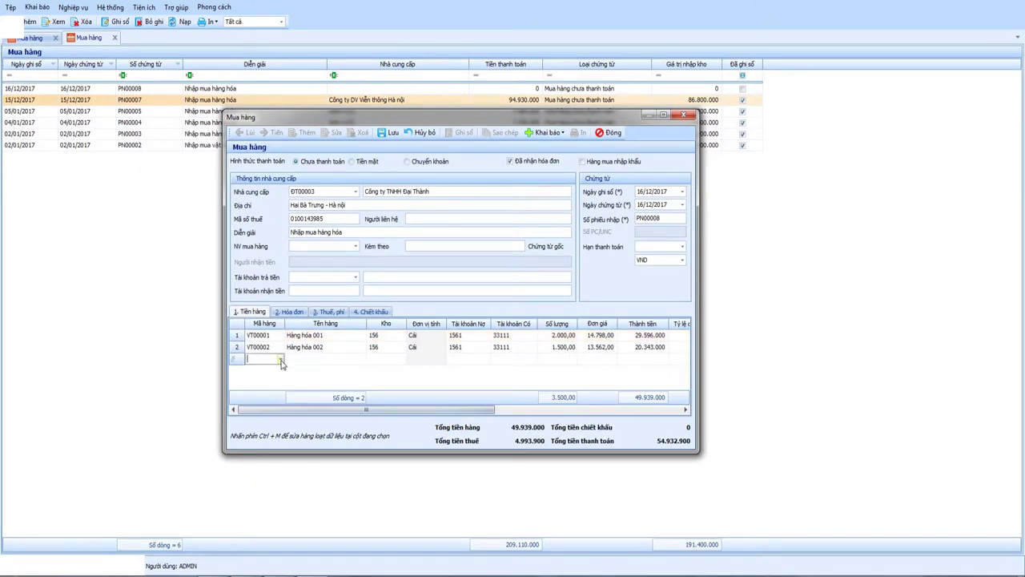
{"action": "left_click", "coordinate": [280, 359]}
{"action": "left_click", "coordinate": [290, 418]}
Set the Hàng hóa 003 line's quantity to 1250 and its unit price to 12546.
{"action": "key", "text": "Tab"}
{"action": "key", "text": "Tab"}
{"action": "key", "text": "Tab"}
{"action": "key", "text": "Tab"}
{"action": "key", "text": "Tab"}
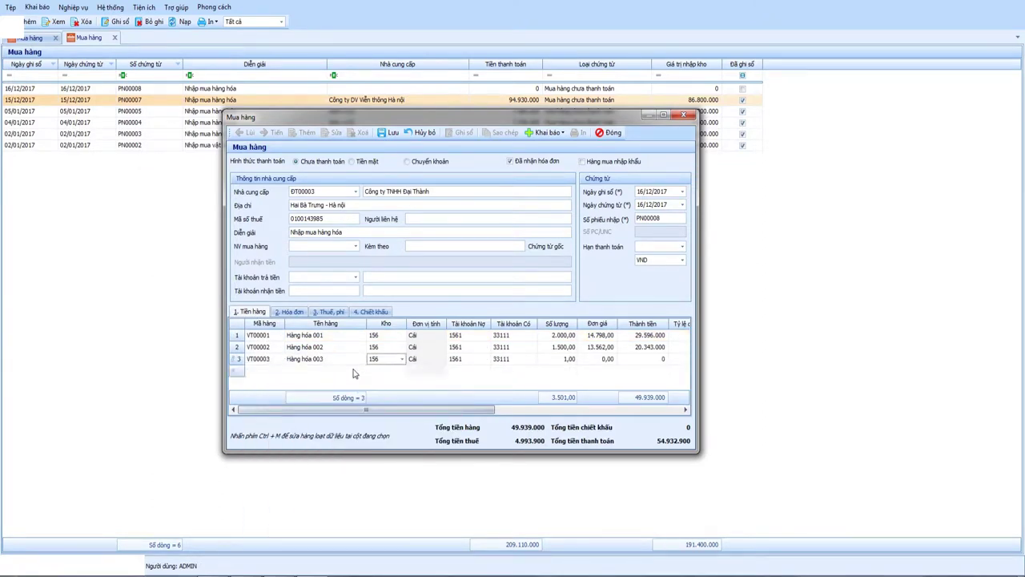
{"action": "type", "text": "1250"}
{"action": "key", "text": "Tab"}
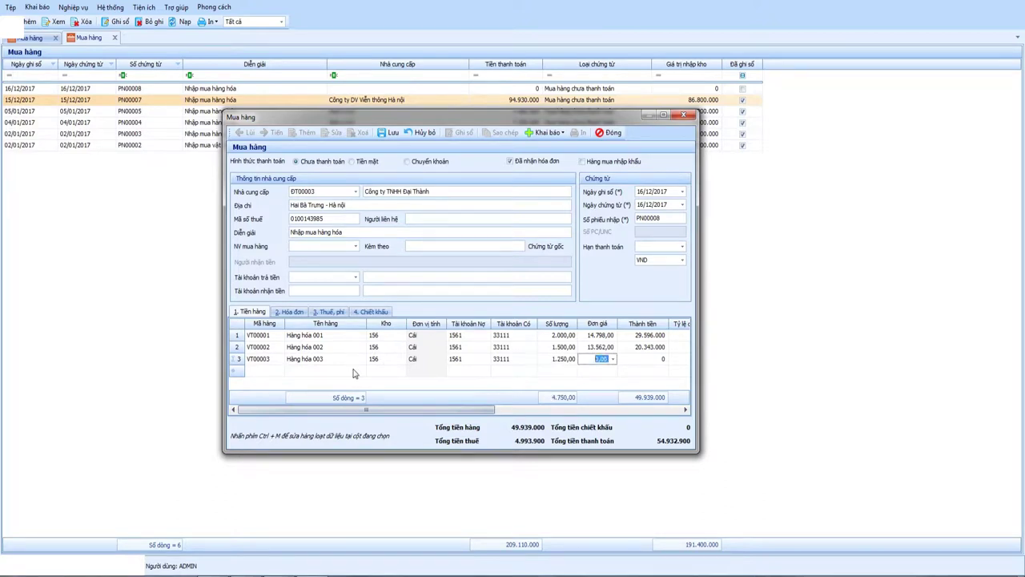
{"action": "type", "text": "12546"}
{"action": "key", "text": "Tab"}
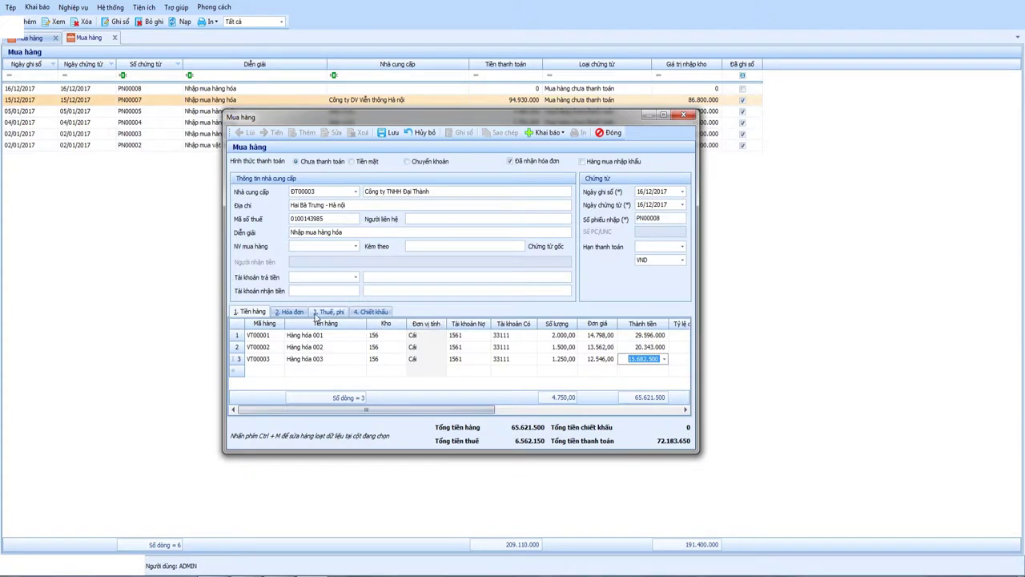
Maximize the voucher window on its invoice details and set the invoice type to Hóa đơn GTGT for all three lines.
{"action": "left_click", "coordinate": [292, 311]}
{"action": "scroll", "coordinate": [319, 369], "scroll_direction": "up", "scroll_amount": 1}
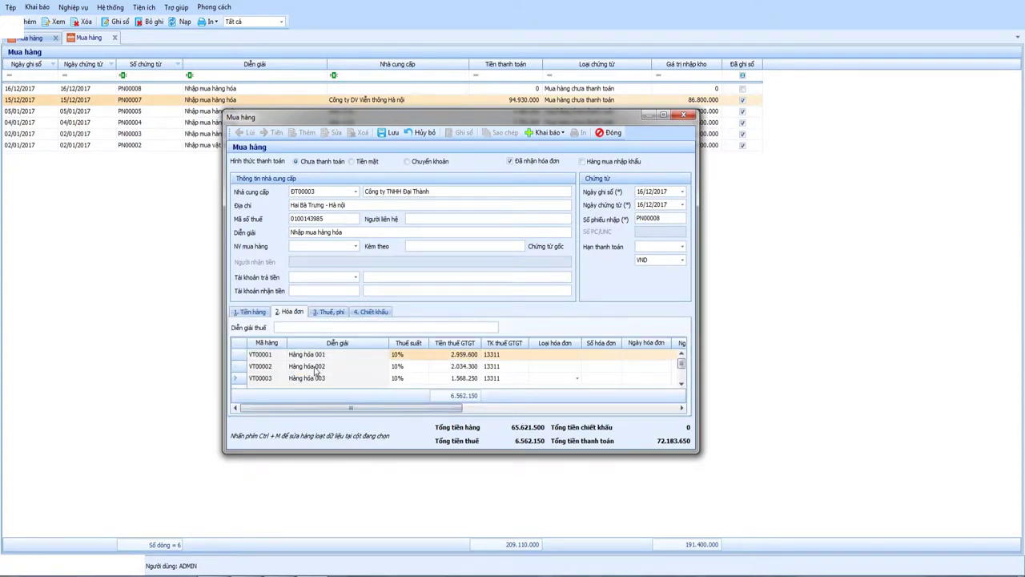
{"action": "left_click", "coordinate": [664, 115]}
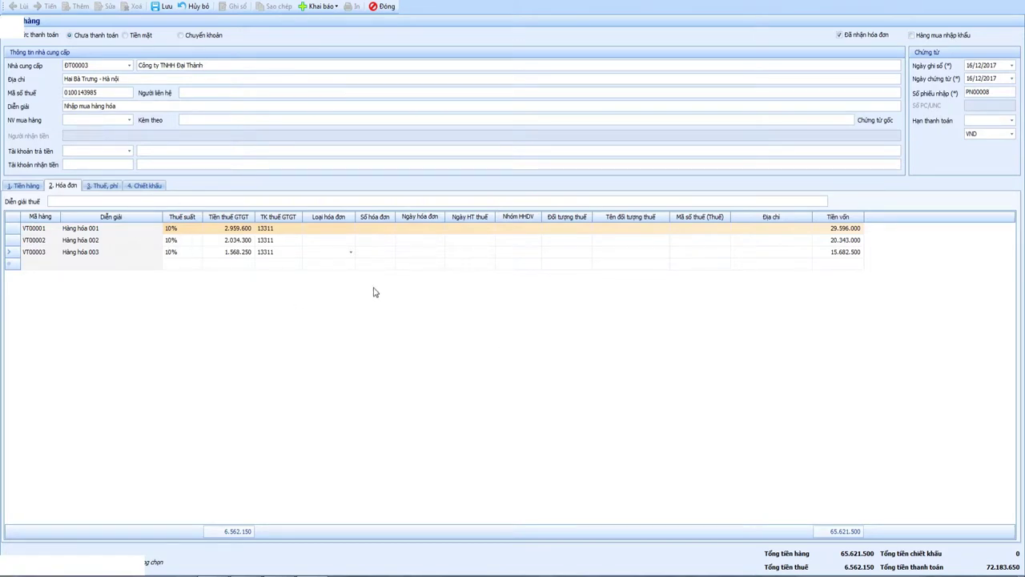
{"action": "left_click", "coordinate": [349, 229]}
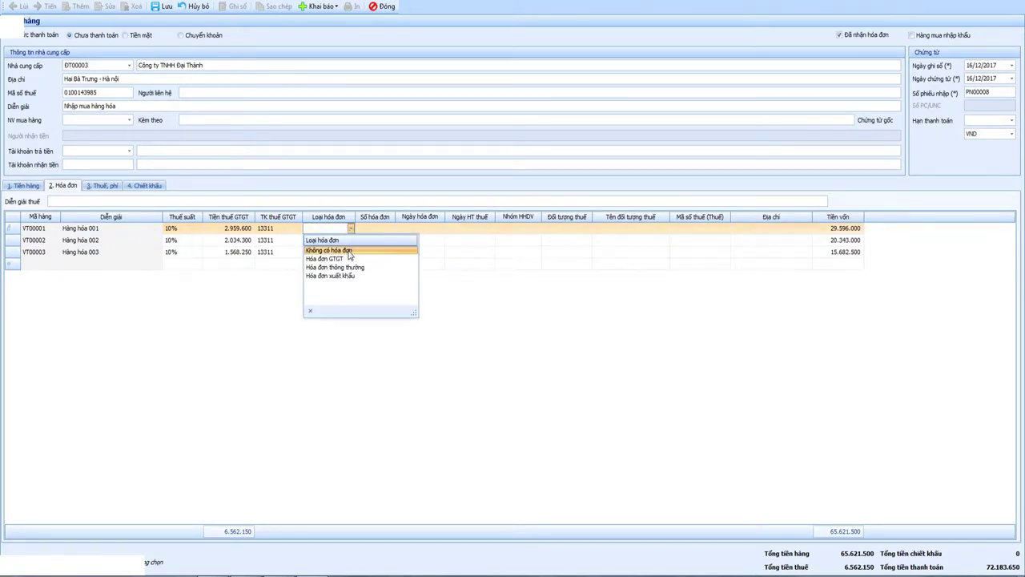
{"action": "left_click", "coordinate": [343, 260]}
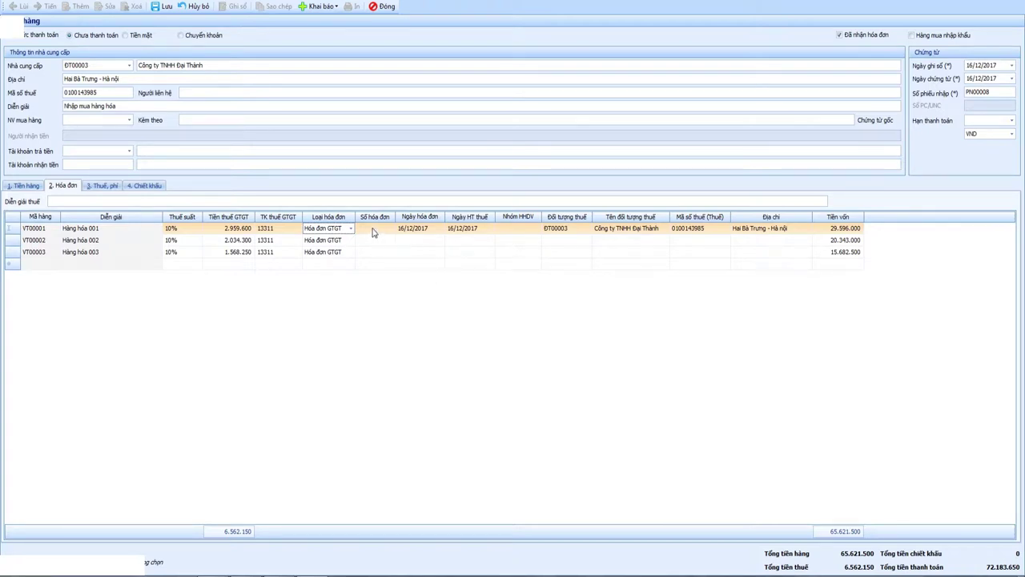
Enter invoice number 0001547 for all three invoice lines.
{"action": "left_click", "coordinate": [376, 228]}
{"action": "type", "text": "0001547"}
{"action": "left_click", "coordinate": [407, 232]}
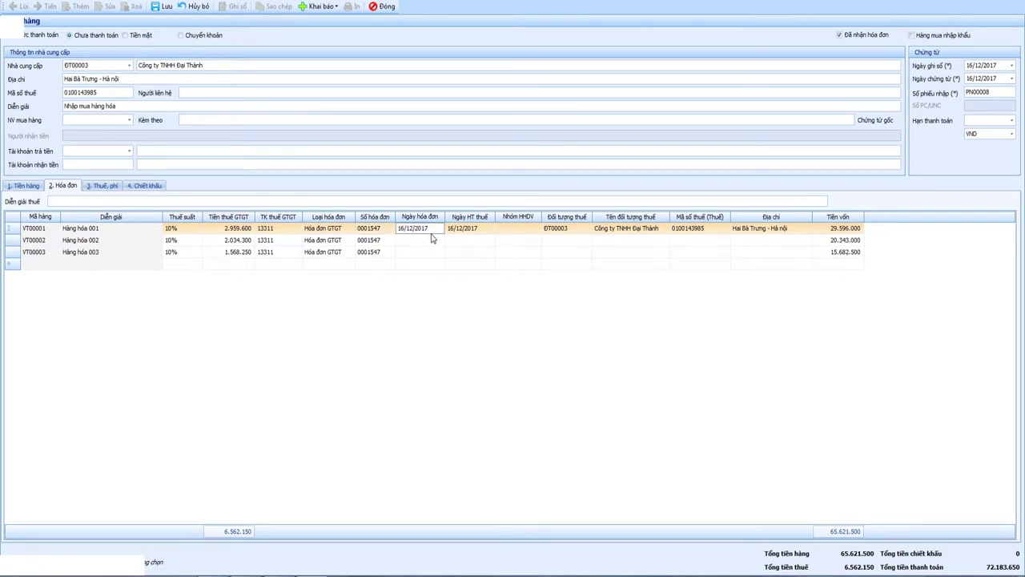
Apply 16/12/2017 as the invoice date and tax accounting date on all three invoice lines.
{"action": "double_click", "coordinate": [431, 233]}
{"action": "key", "text": "Tab"}
{"action": "key", "text": "Tab"}
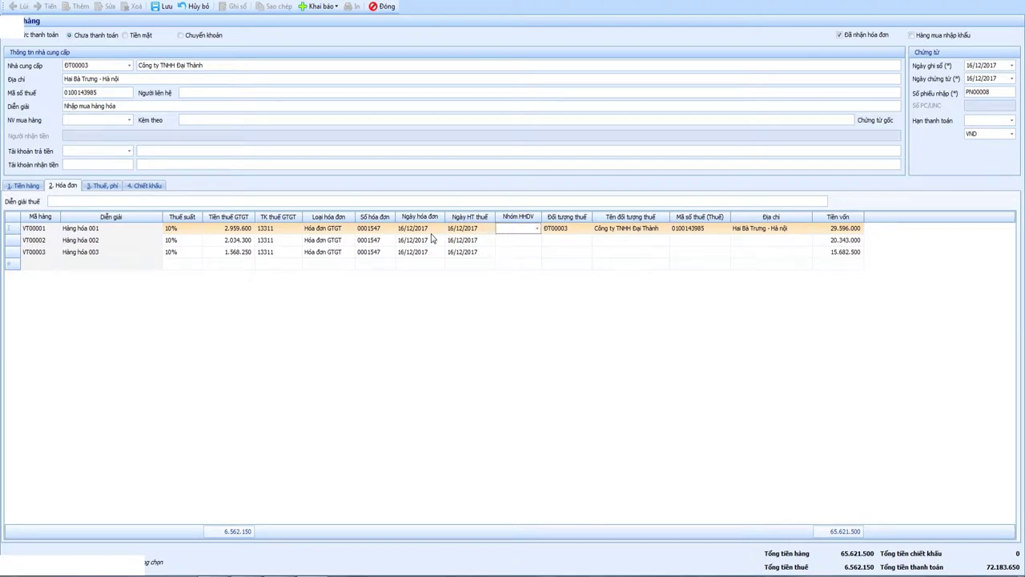
Assign goods and services group 1 (Nhóm HHDV) to all three invoice lines.
{"action": "type", "text": "1"}
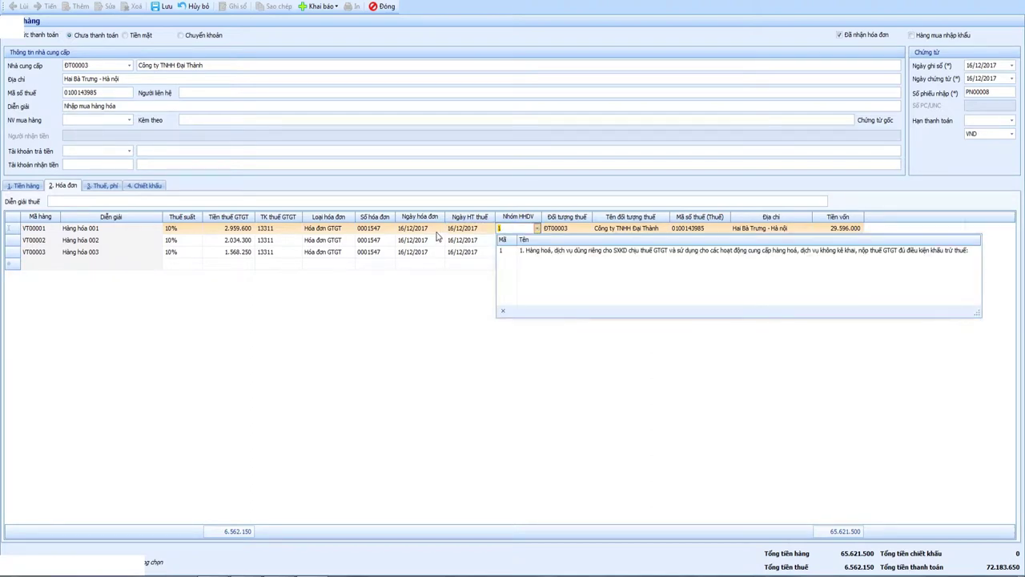
{"action": "left_click", "coordinate": [535, 231]}
{"action": "left_click", "coordinate": [536, 230]}
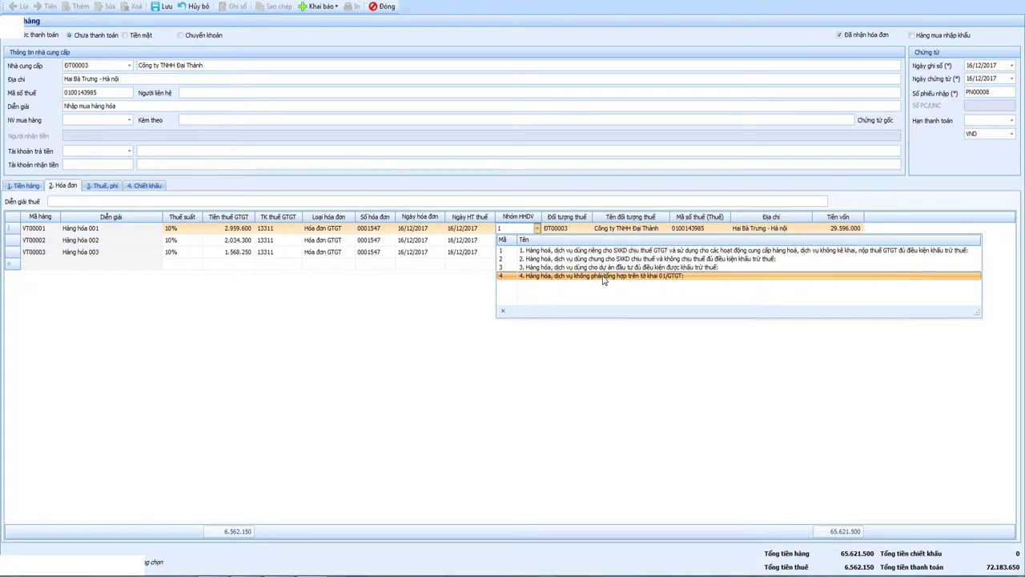
{"action": "left_click", "coordinate": [556, 251]}
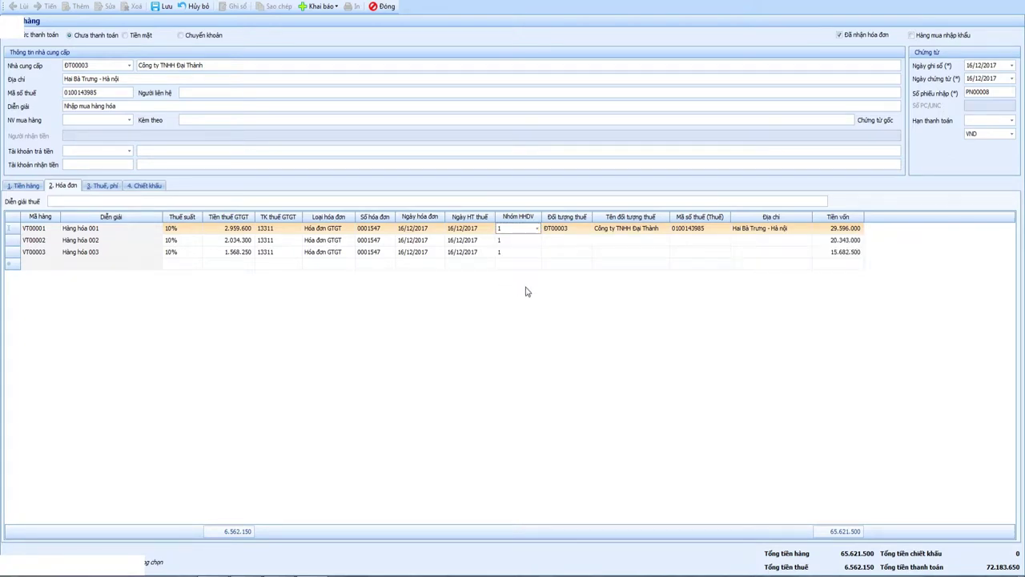
Copy the tax object ĐT00003 from the Hàng hóa 001 line to the other two invoice lines.
{"action": "key", "text": "Tab"}
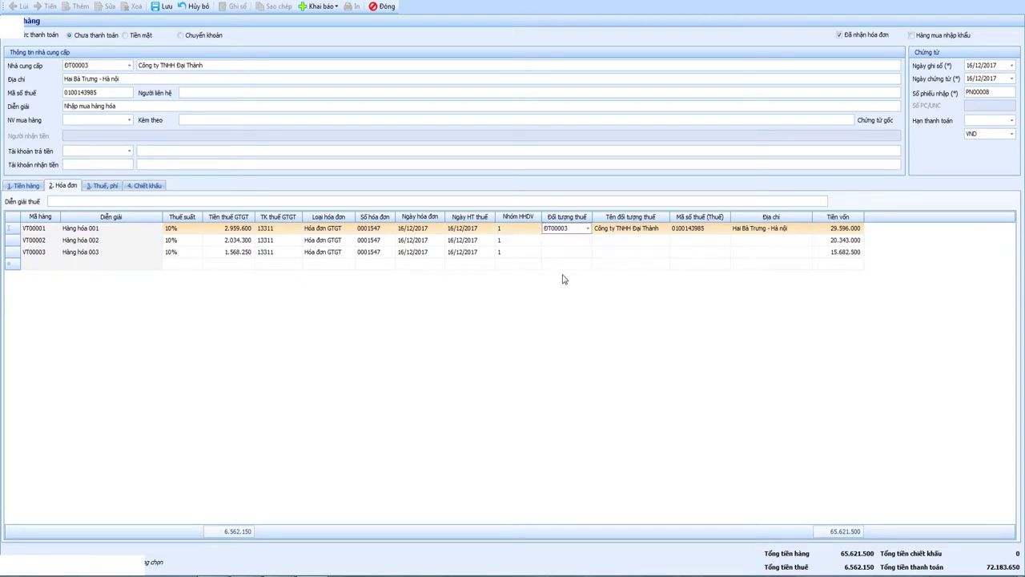
{"action": "key", "text": "ctrl+a"}
{"action": "key", "text": "Tab"}
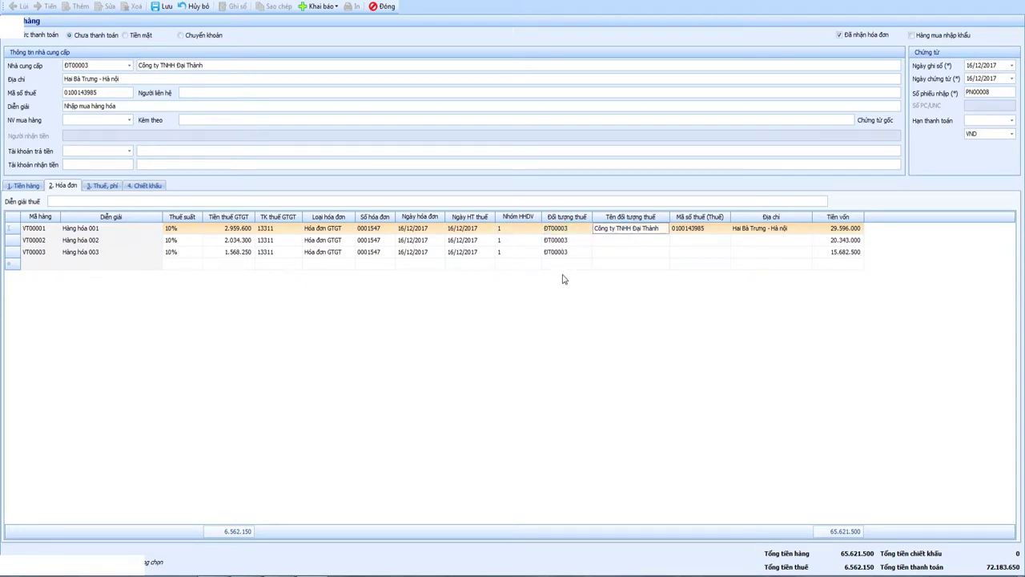
Copy the tax object name, tax code and address from the Hàng hóa 001 line to the other two invoice lines.
{"action": "key", "text": "ctrl+a"}
{"action": "key", "text": "Tab"}
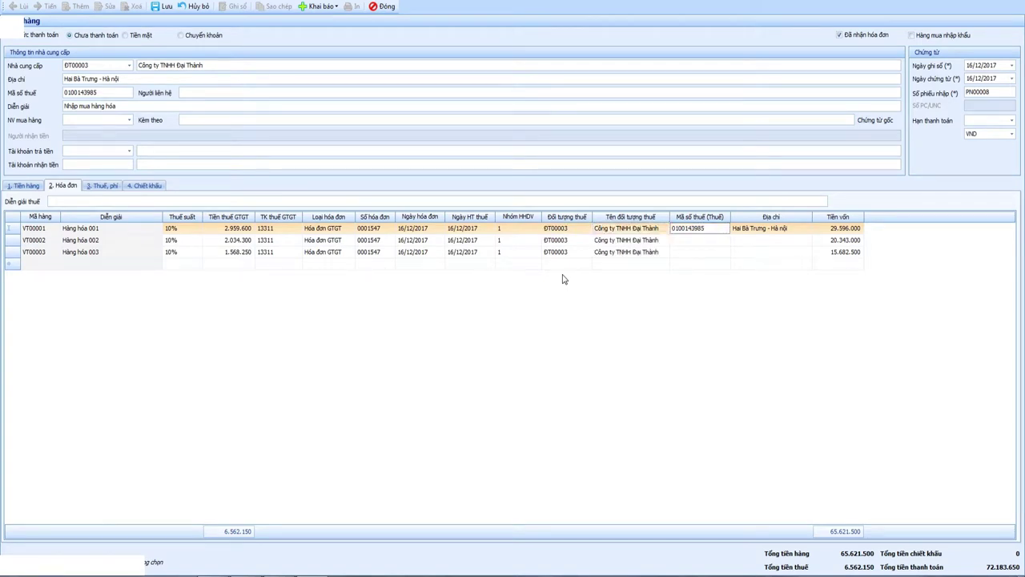
{"action": "key", "text": "ctrl+a"}
{"action": "key", "text": "Tab"}
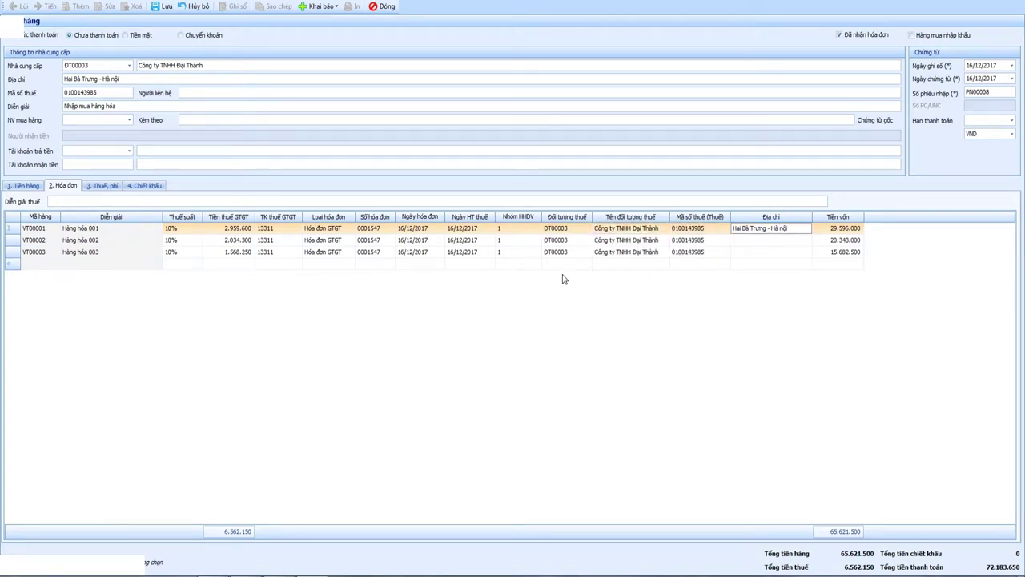
{"action": "key", "text": "ctrl+a"}
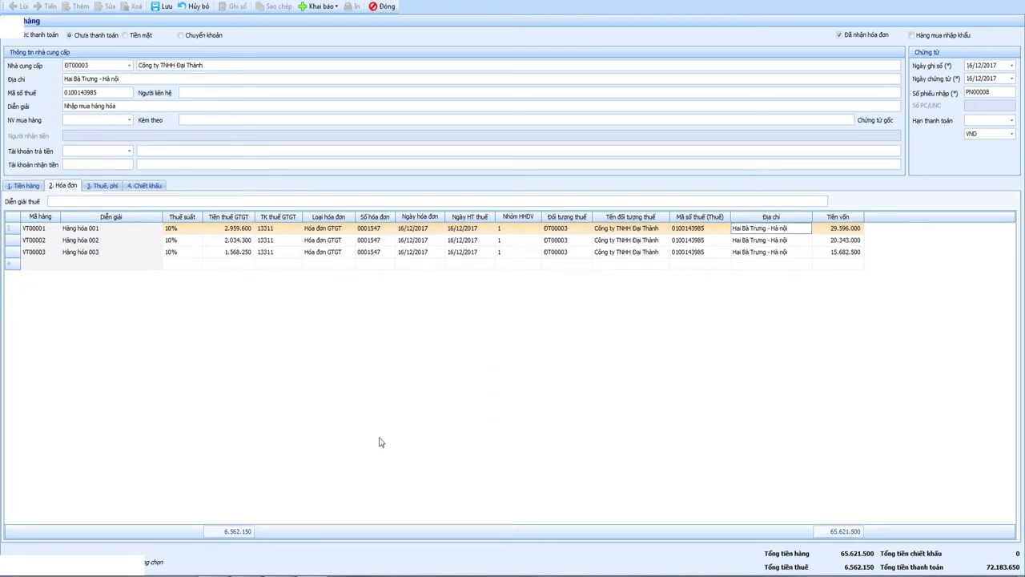
Examine the domestic cost and allocation settings under Thuế, phí alongside the VAT invoice details of the three lines.
{"action": "left_click", "coordinate": [104, 188]}
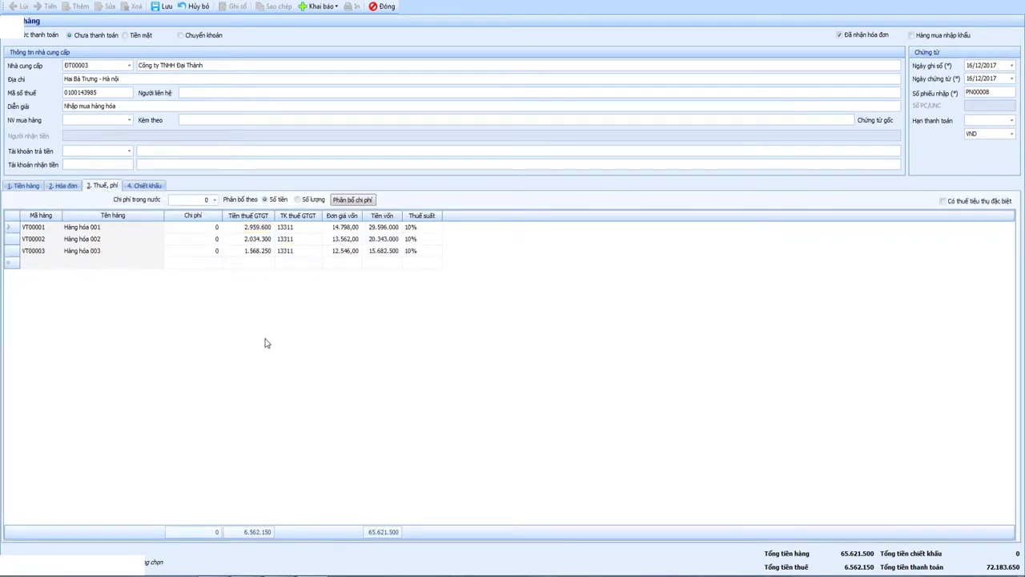
{"action": "left_click", "coordinate": [208, 201]}
{"action": "left_click", "coordinate": [64, 185]}
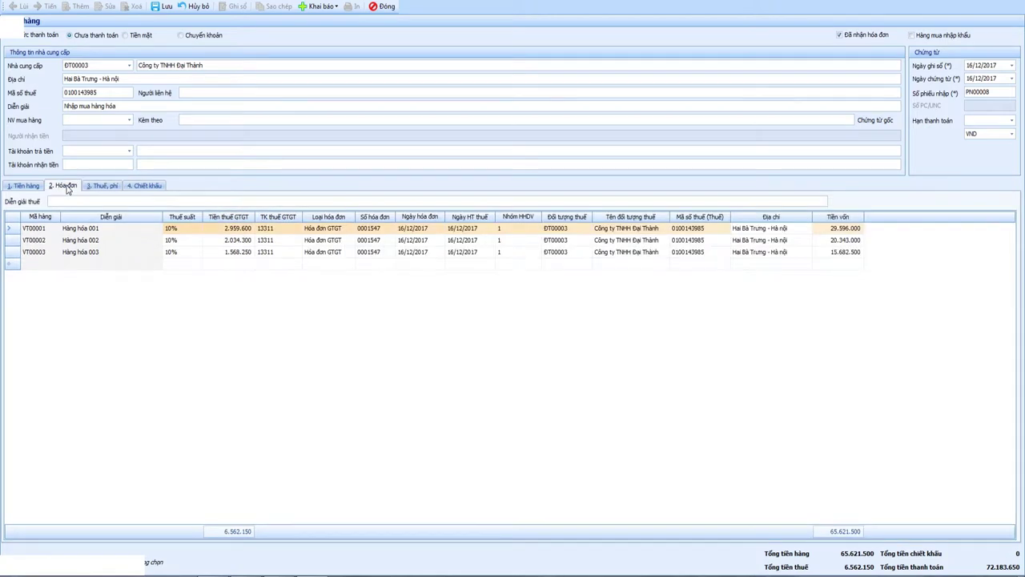
{"action": "left_click", "coordinate": [102, 186]}
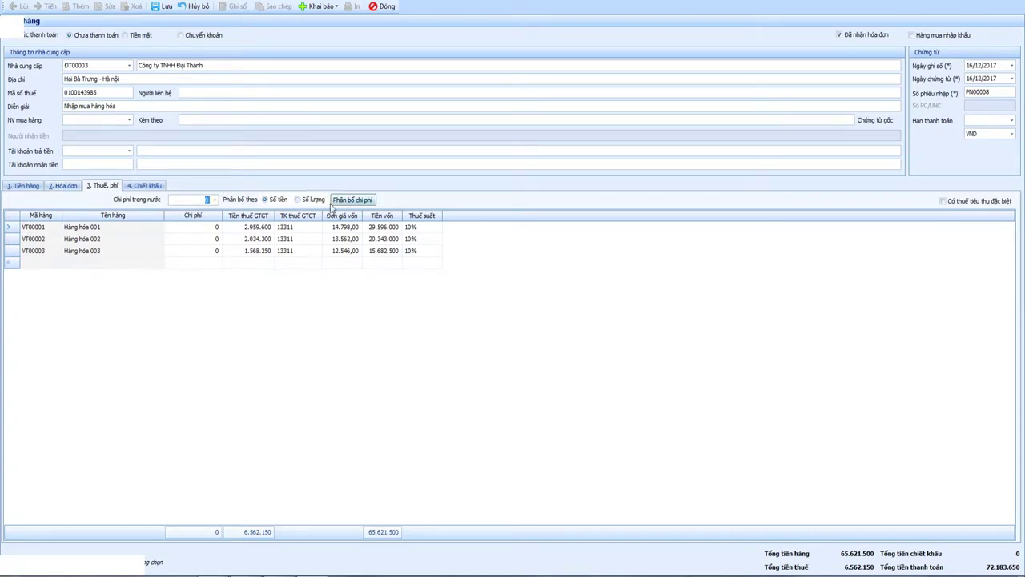
{"action": "left_click", "coordinate": [63, 186]}
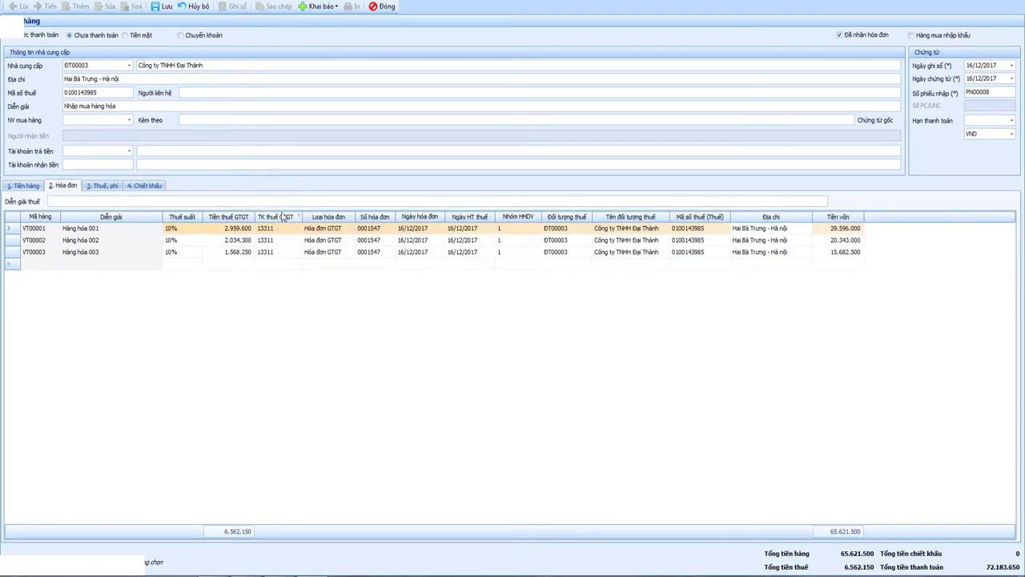
{"action": "left_click", "coordinate": [101, 185]}
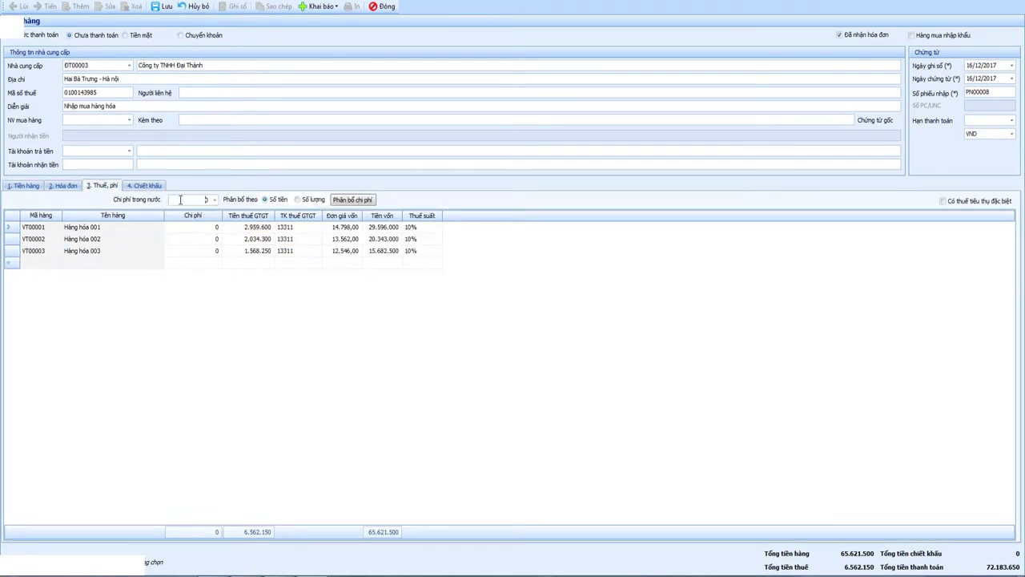
{"action": "left_click", "coordinate": [181, 199]}
{"action": "left_click", "coordinate": [68, 186]}
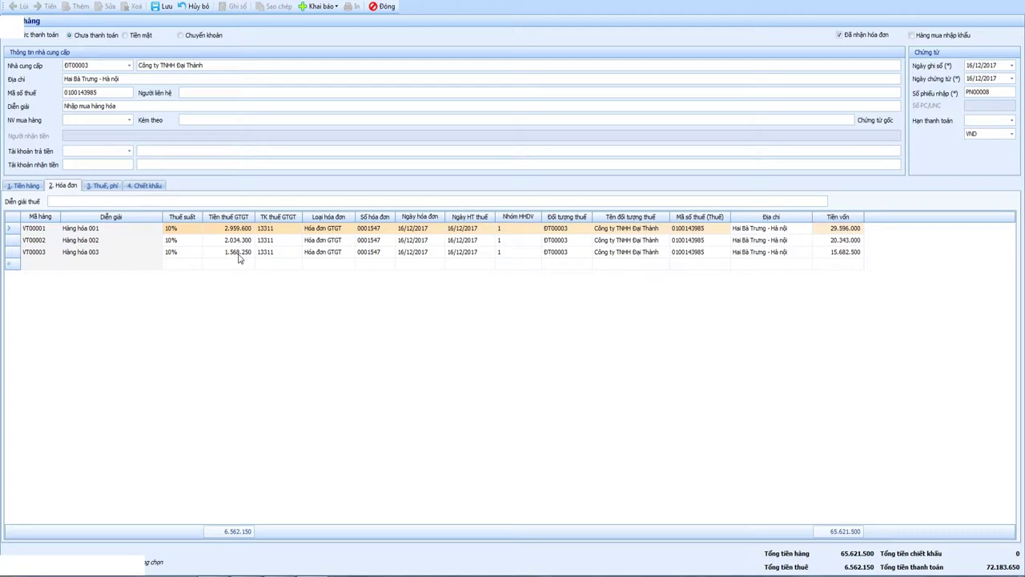
Enter 1.500.000 as the domestic cost (Chi phí trong nước) and allocate it to the three items by amount (Số tiền).
{"action": "left_click", "coordinate": [105, 186]}
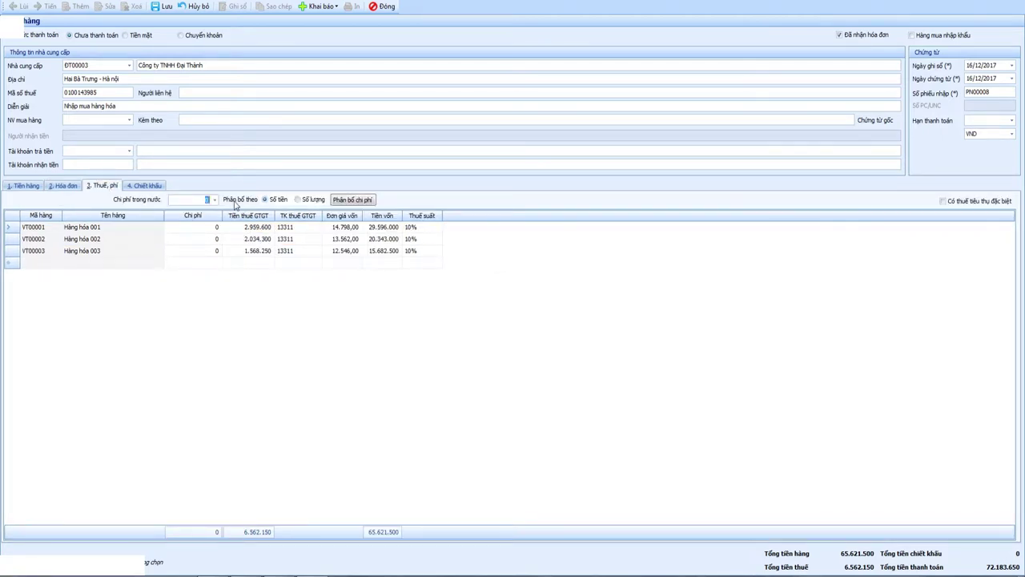
{"action": "type", "text": "1500000"}
{"action": "key", "text": "Tab"}
{"action": "left_click", "coordinate": [297, 199]}
{"action": "left_click", "coordinate": [265, 199]}
{"action": "left_click", "coordinate": [352, 200]}
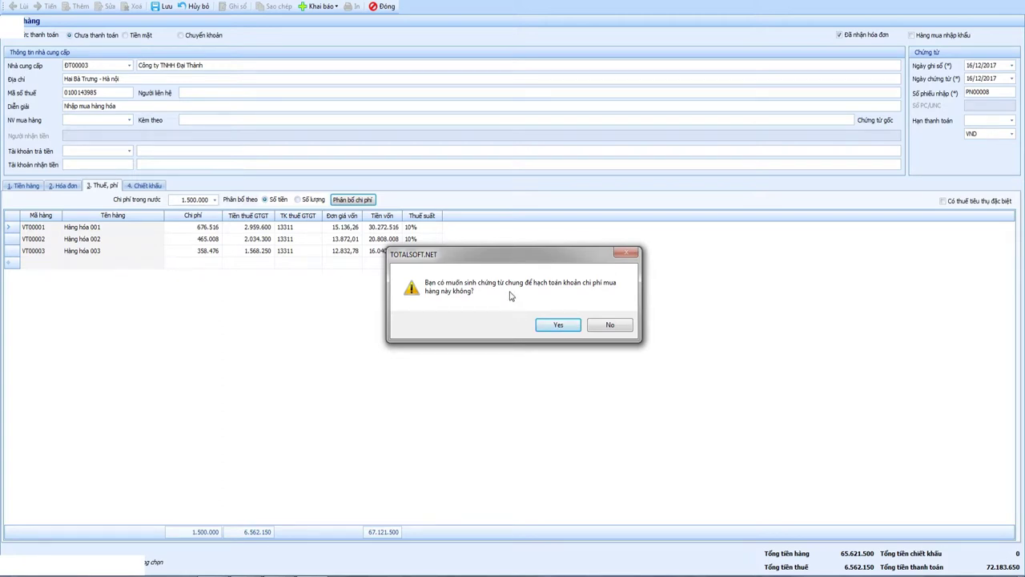
Agree to generate a general voucher (Chứng từ chung) that records the purchase cost.
{"action": "left_click_drag", "start_coordinate": [515, 262], "coordinate": [497, 272]}
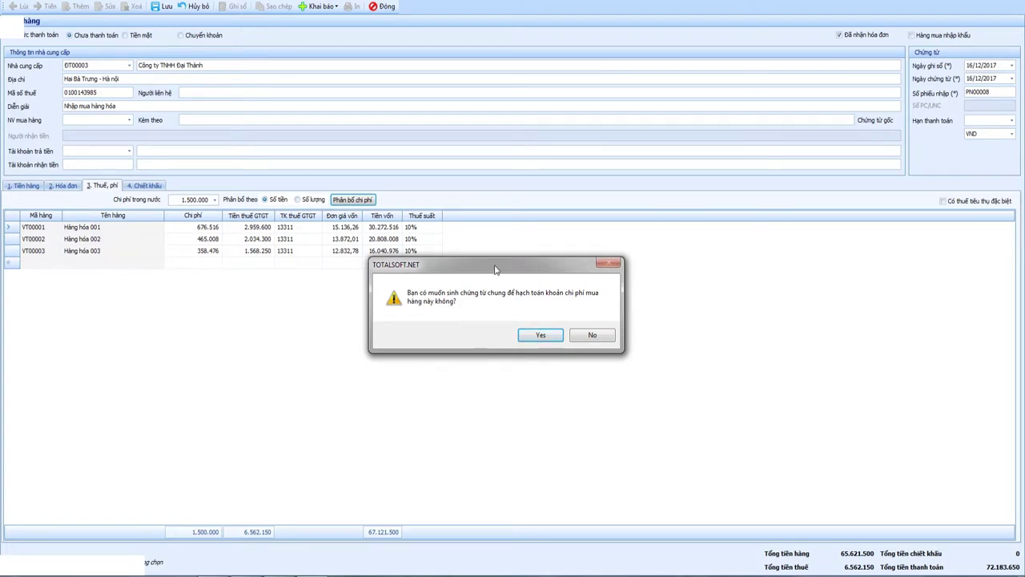
{"action": "left_click_drag", "start_coordinate": [493, 265], "coordinate": [274, 277]}
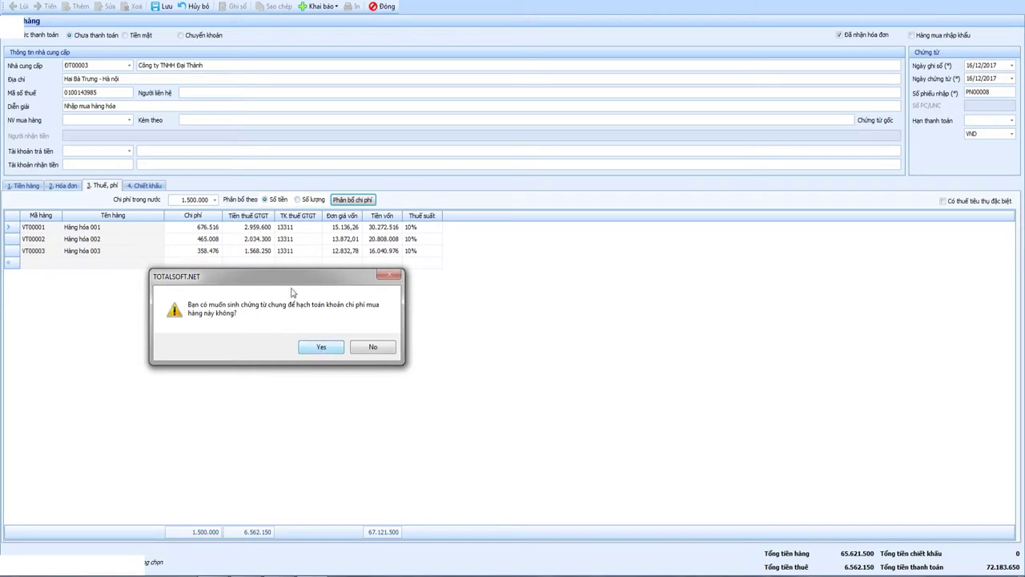
{"action": "left_click_drag", "start_coordinate": [281, 277], "coordinate": [320, 295]}
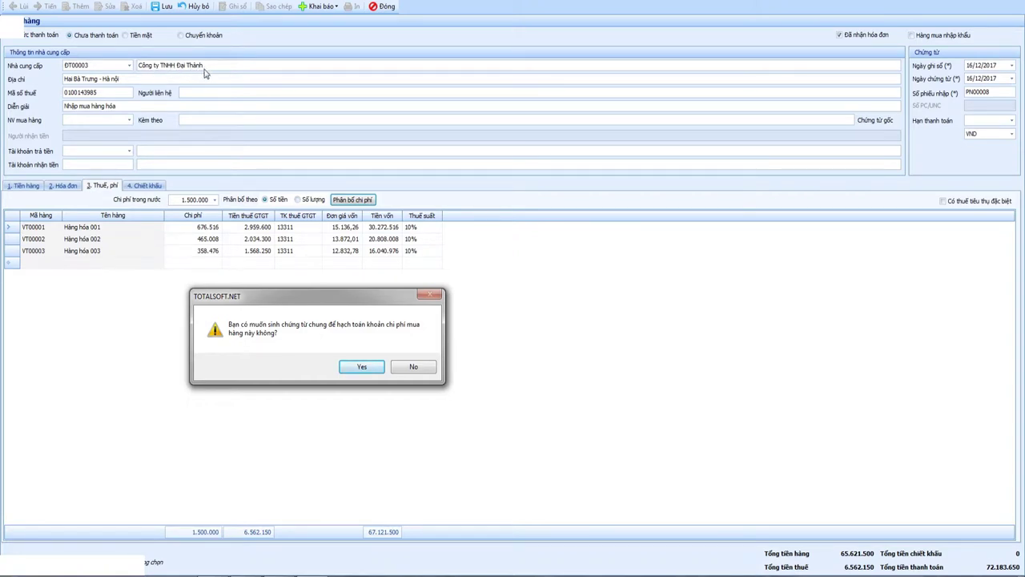
{"action": "left_click", "coordinate": [362, 369]}
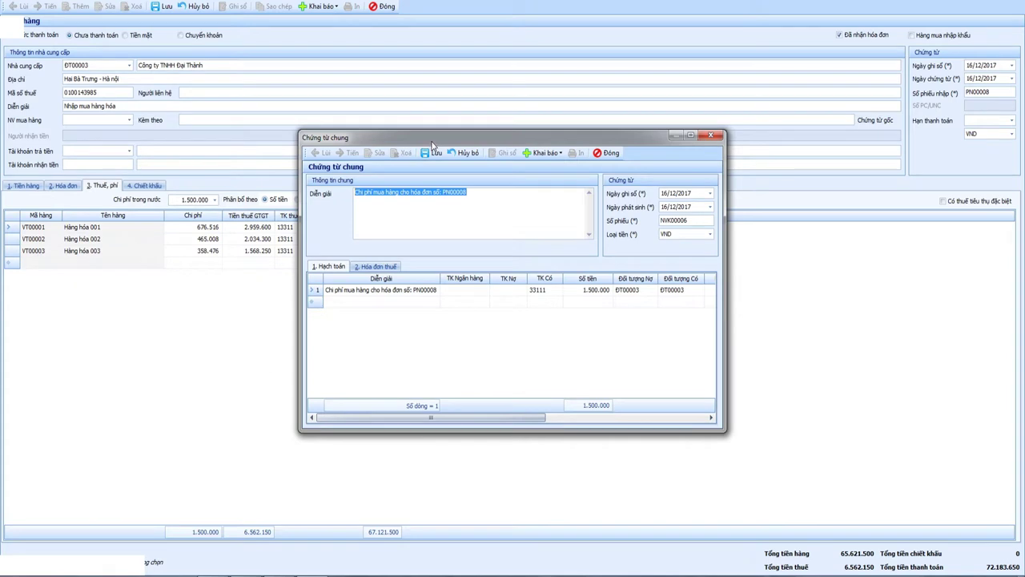
{"action": "left_click_drag", "start_coordinate": [431, 145], "coordinate": [423, 113]}
{"action": "left_click_drag", "start_coordinate": [685, 164], "coordinate": [651, 164]}
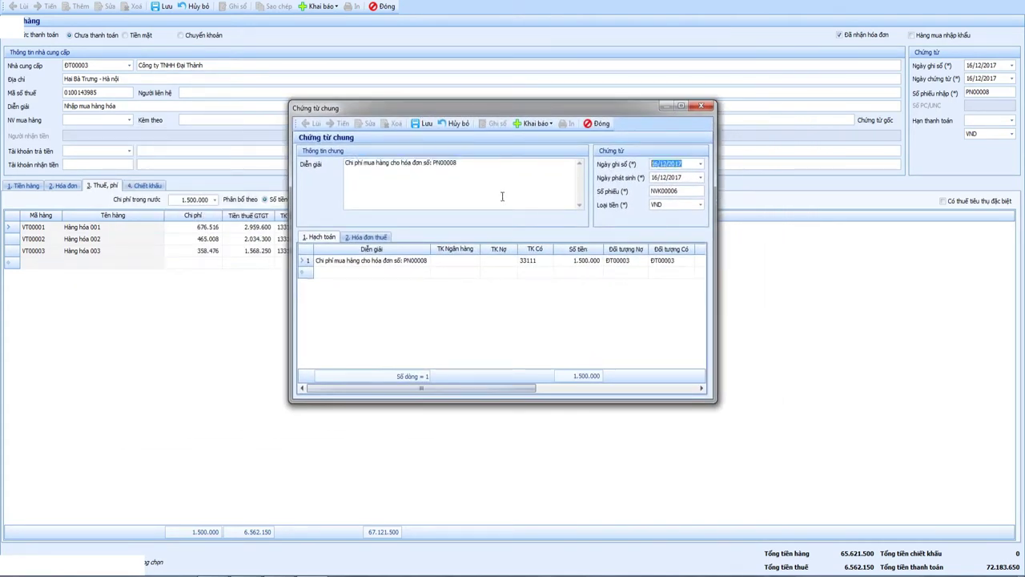
Set the debit account (TK Nợ) of the purchase cost line to 1561.
{"action": "left_click", "coordinate": [362, 261]}
{"action": "left_click", "coordinate": [362, 261]}
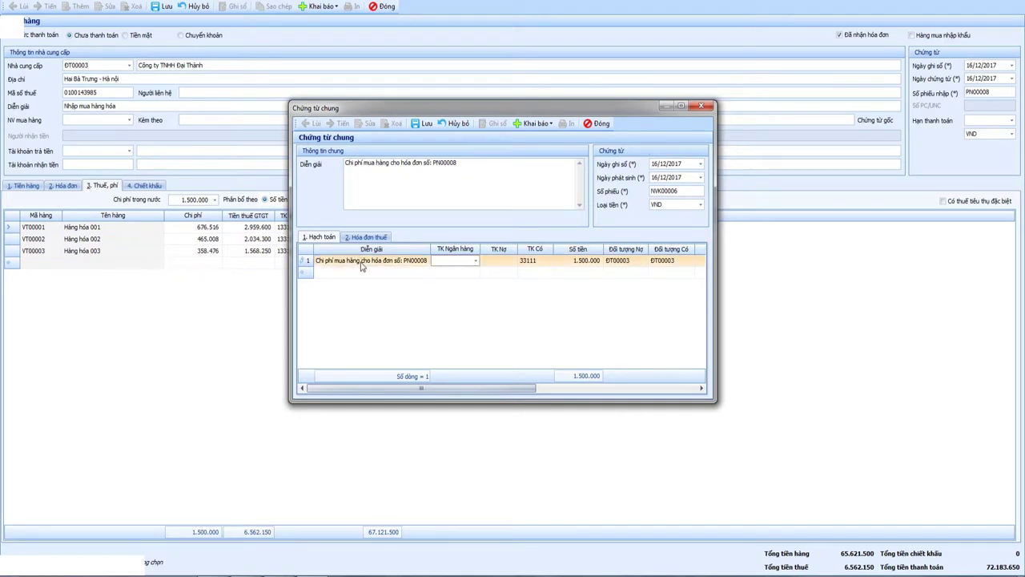
{"action": "key", "text": "Tab"}
{"action": "type", "text": "6"}
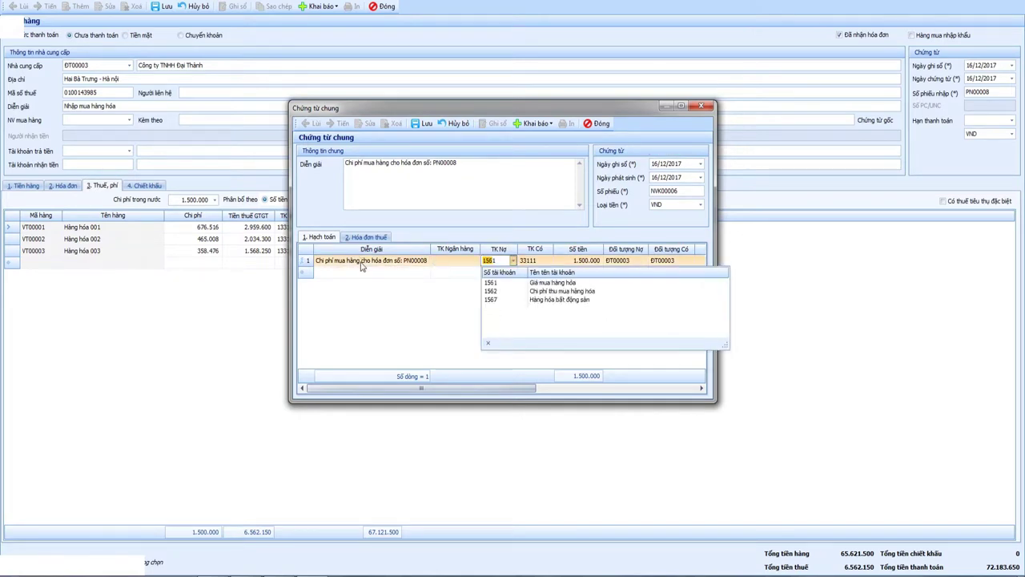
{"action": "key", "text": "Tab"}
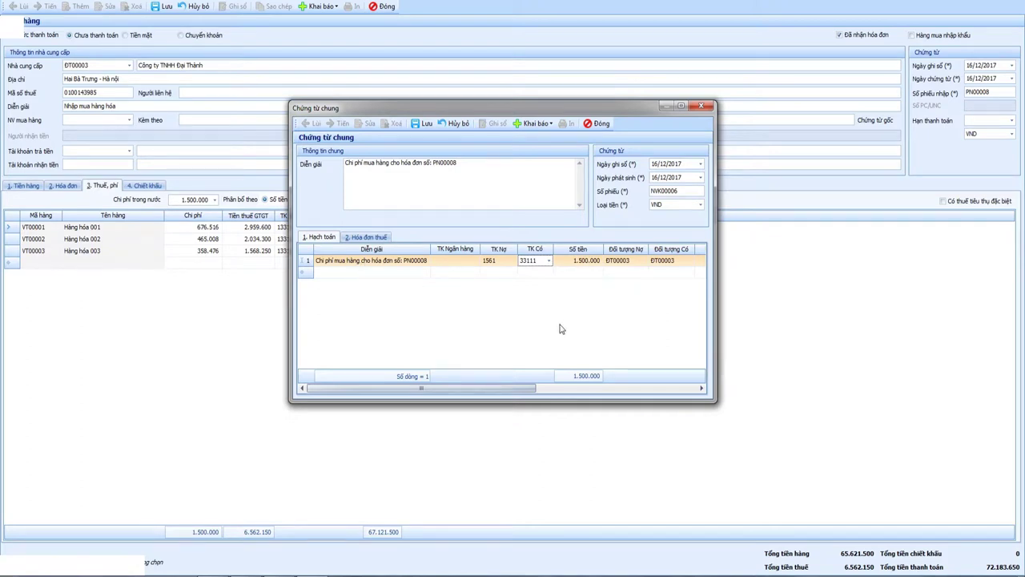
Select ĐT00003 as the debit object (Đối tượng Nợ) of the cost line and check its credit account.
{"action": "left_click_drag", "start_coordinate": [444, 391], "coordinate": [525, 388]}
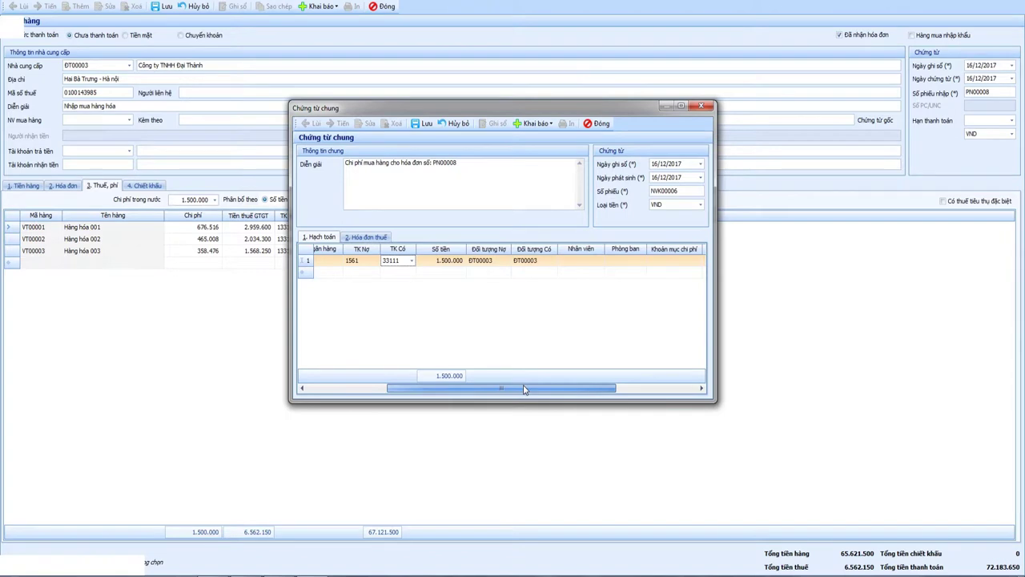
{"action": "left_click", "coordinate": [503, 262]}
{"action": "left_click", "coordinate": [508, 262]}
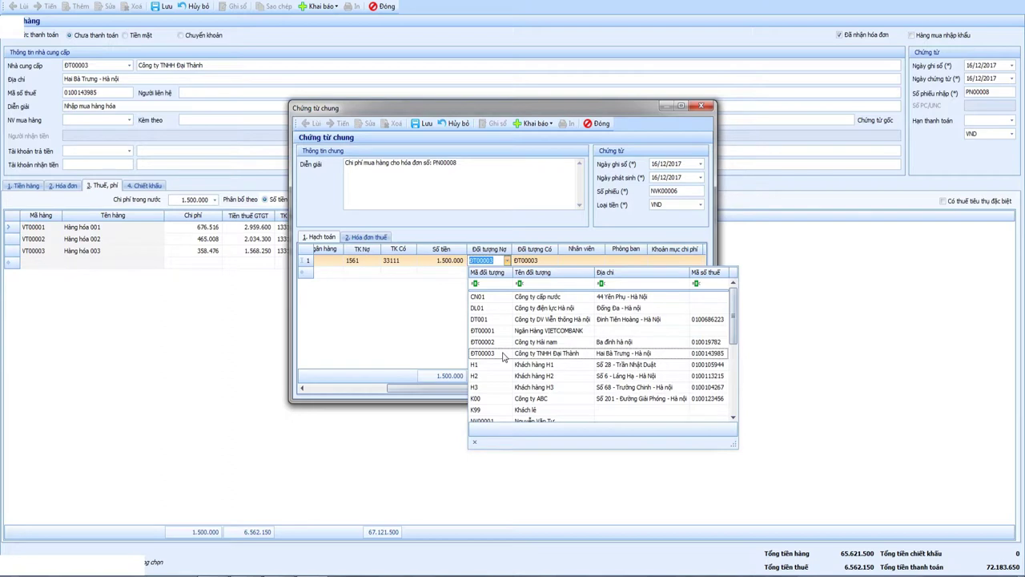
{"action": "left_click", "coordinate": [504, 356]}
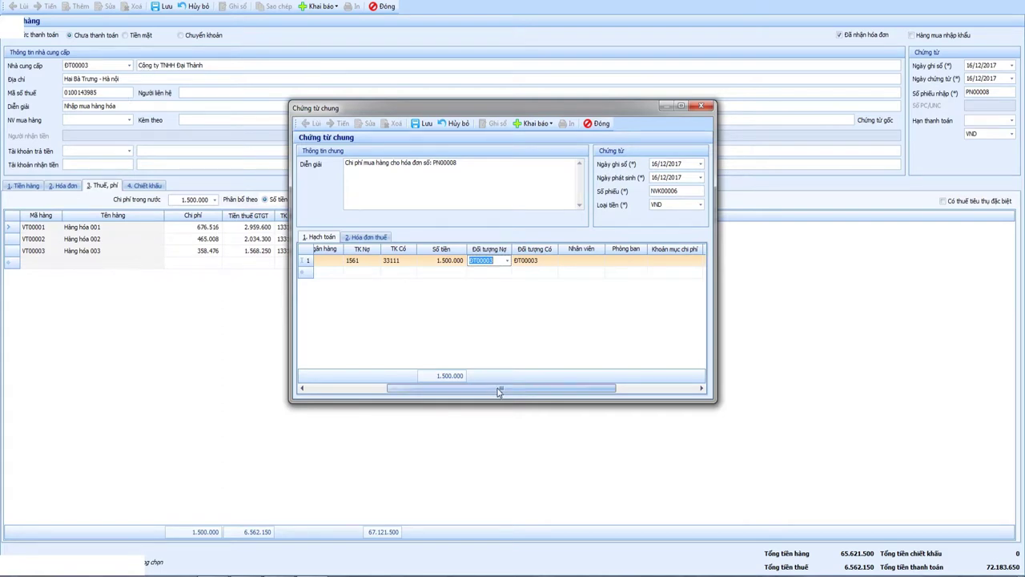
{"action": "left_click_drag", "start_coordinate": [498, 391], "coordinate": [462, 392]}
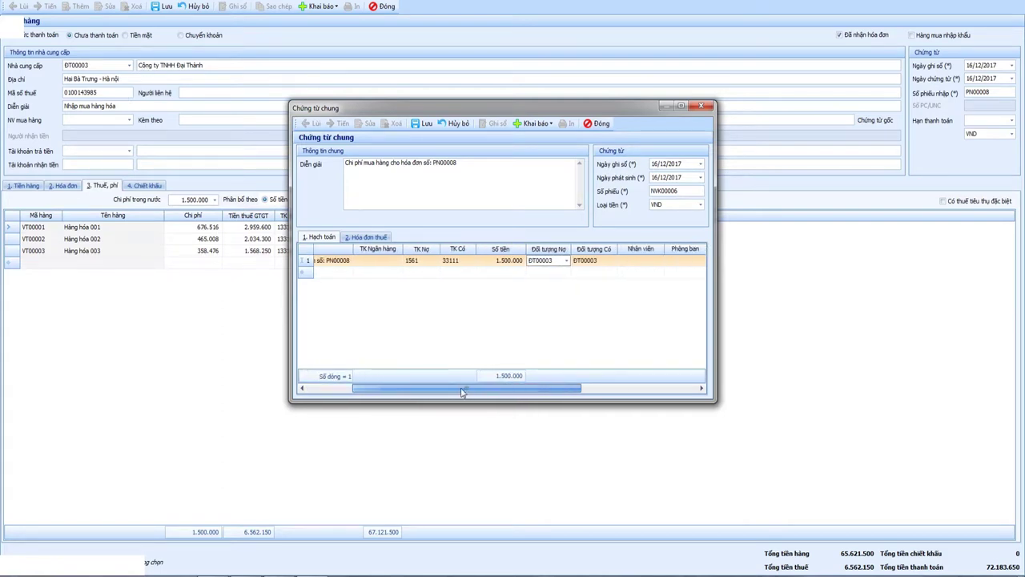
{"action": "left_click", "coordinate": [454, 261]}
{"action": "left_click", "coordinate": [438, 280]}
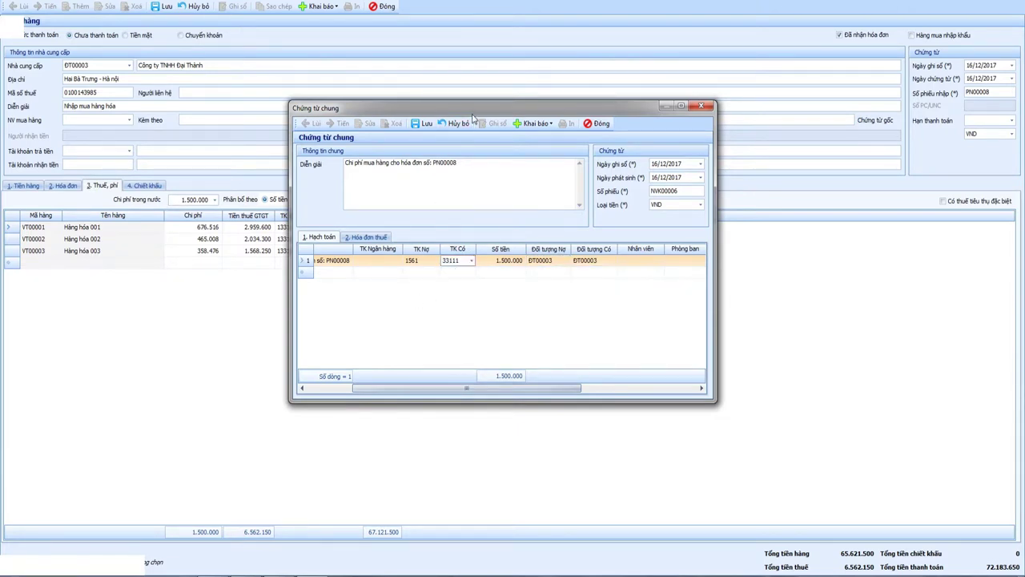
Set the tax account of the general voucher's input VAT line to 13311, and save and close that voucher.
{"action": "left_click_drag", "start_coordinate": [472, 119], "coordinate": [679, 90]}
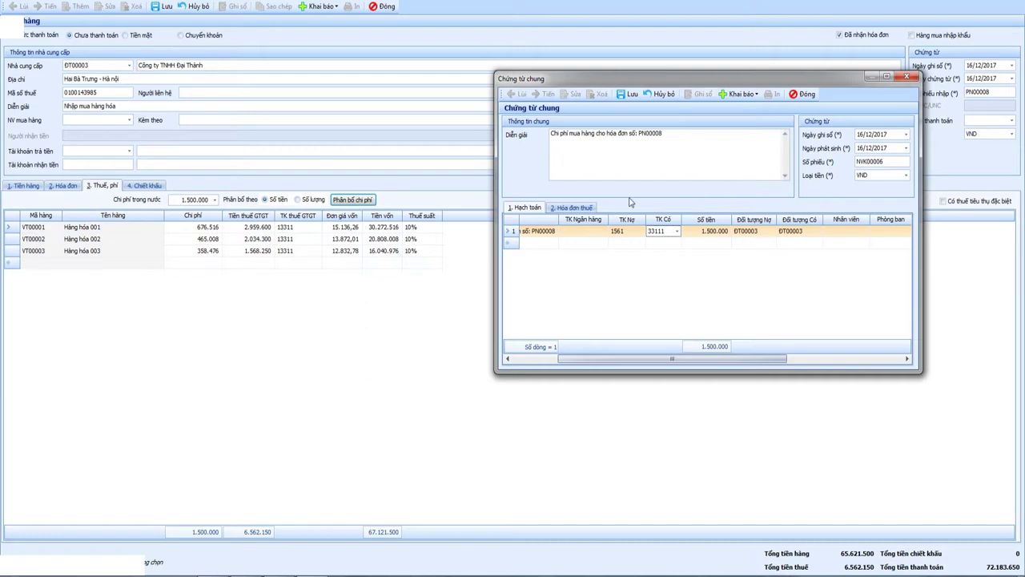
{"action": "left_click", "coordinate": [574, 209]}
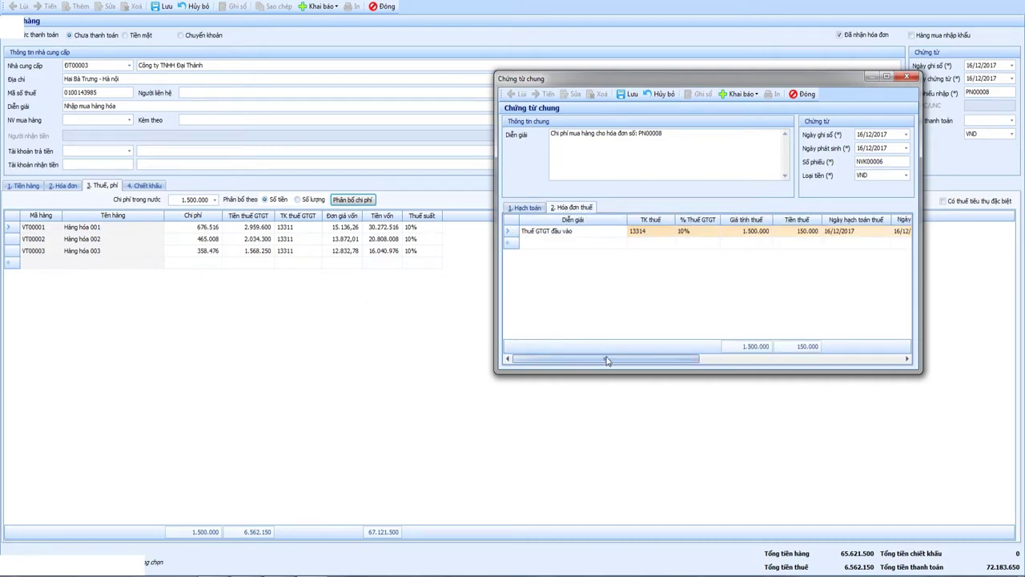
{"action": "mouse_move", "coordinate": [607, 360]}
{"action": "left_mouse_down"}
{"action": "mouse_move", "coordinate": [801, 361]}
{"action": "mouse_move", "coordinate": [773, 379]}
{"action": "mouse_move", "coordinate": [737, 361]}
{"action": "mouse_move", "coordinate": [622, 370]}
{"action": "left_mouse_up"}
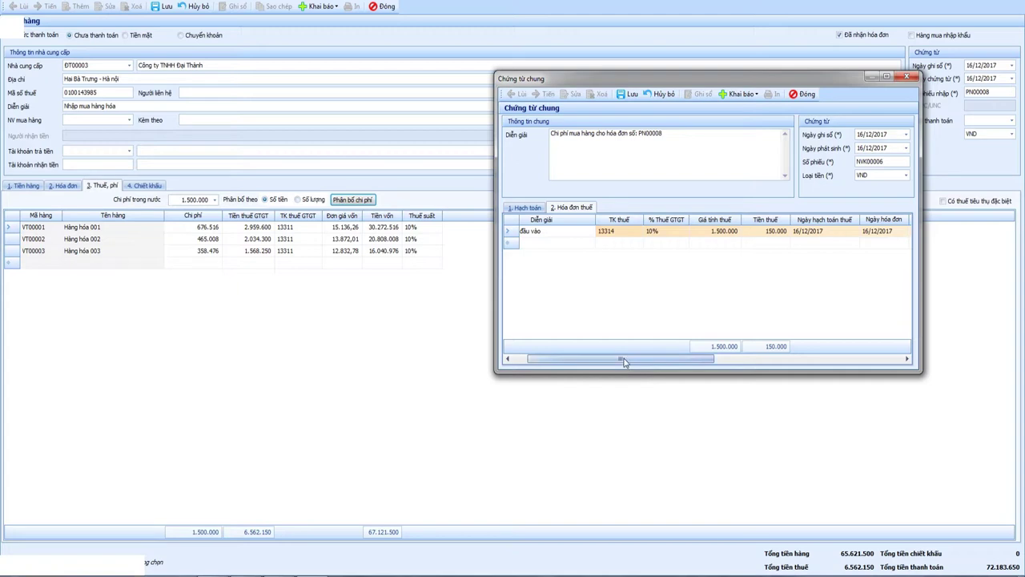
{"action": "left_click", "coordinate": [639, 232]}
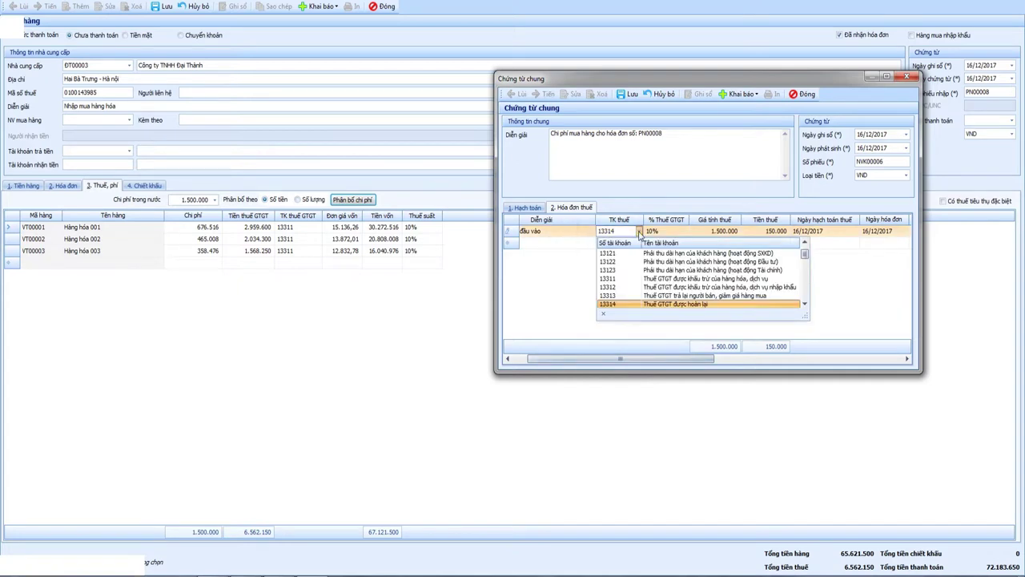
{"action": "left_click", "coordinate": [629, 278]}
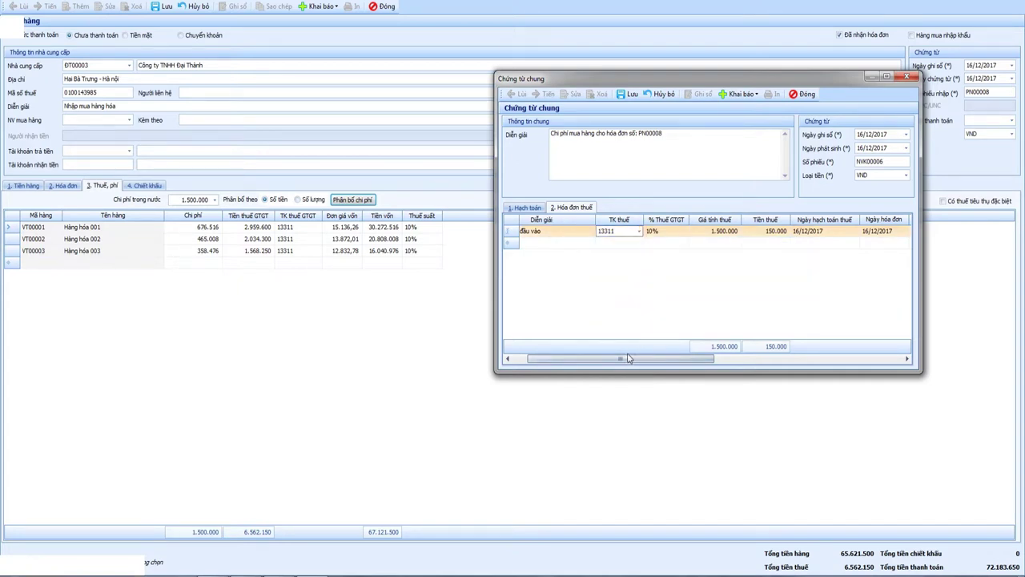
{"action": "left_click_drag", "start_coordinate": [627, 359], "coordinate": [683, 359]}
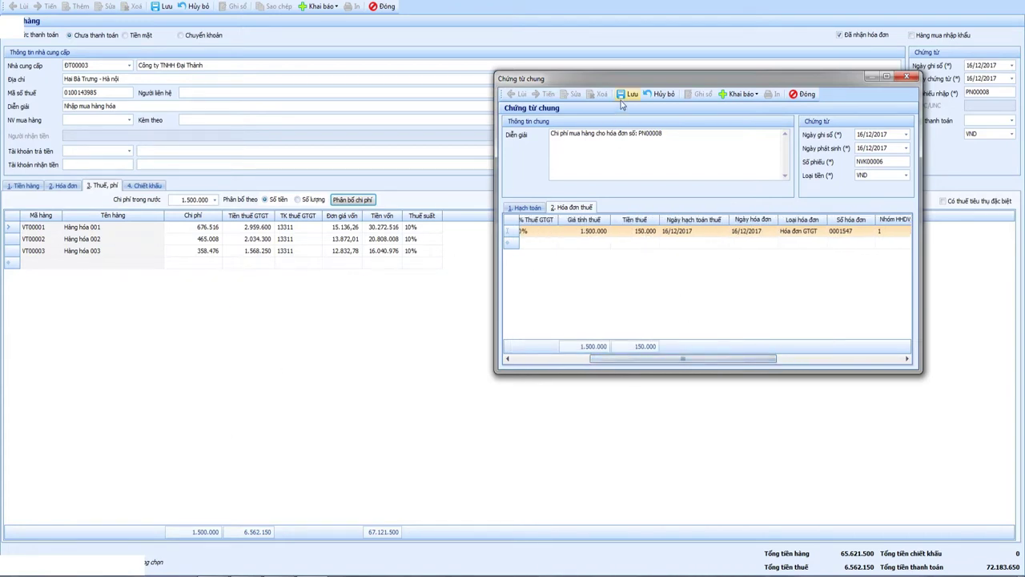
{"action": "left_click_drag", "start_coordinate": [681, 358], "coordinate": [605, 359]}
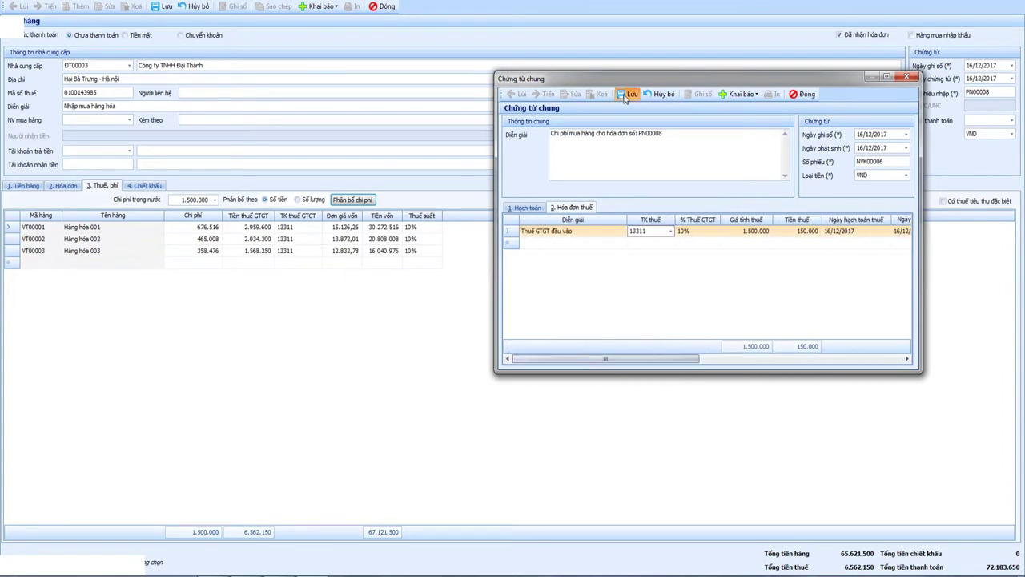
{"action": "left_click", "coordinate": [626, 94]}
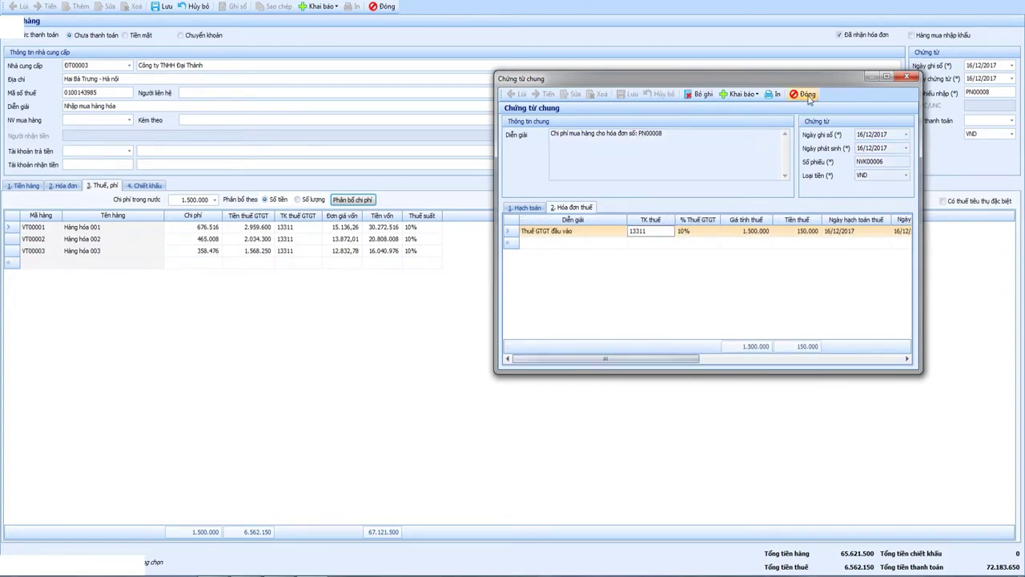
{"action": "left_click", "coordinate": [805, 95]}
Review the invoice and cost details of the goods purchase voucher and save it.
{"action": "left_click", "coordinate": [64, 186]}
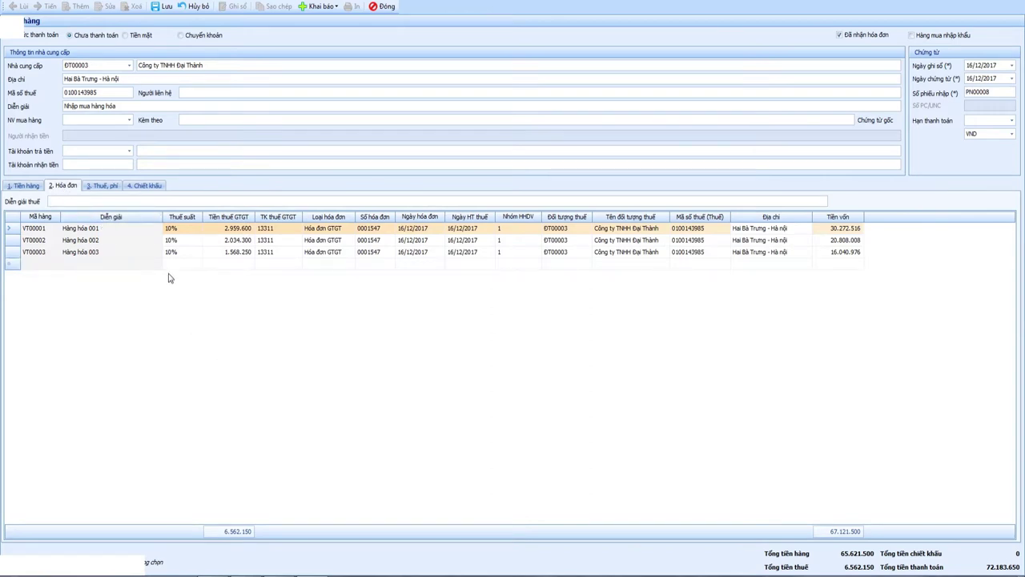
{"action": "left_click", "coordinate": [112, 189]}
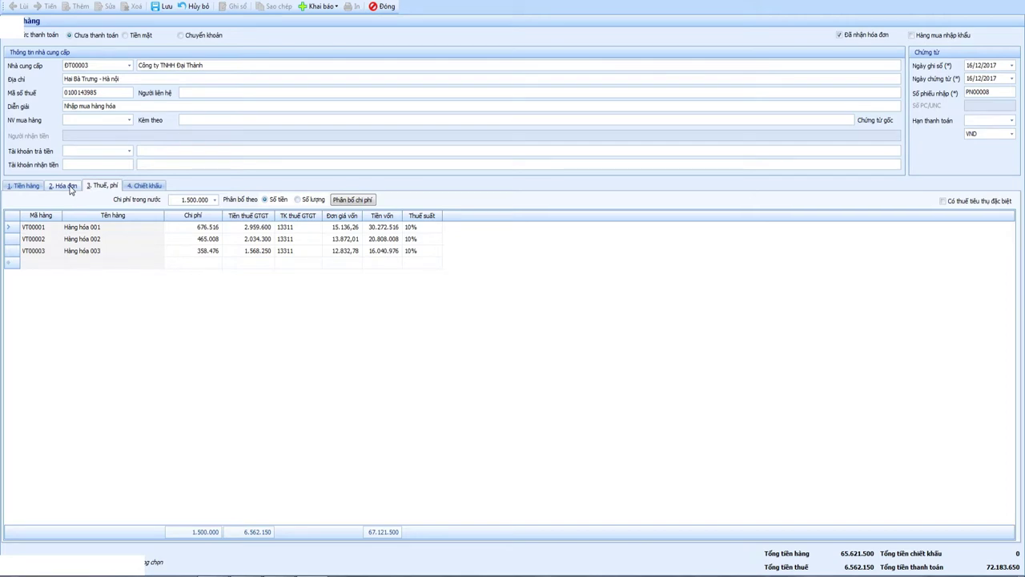
{"action": "left_click", "coordinate": [165, 7]}
{"action": "left_click", "coordinate": [382, 7]}
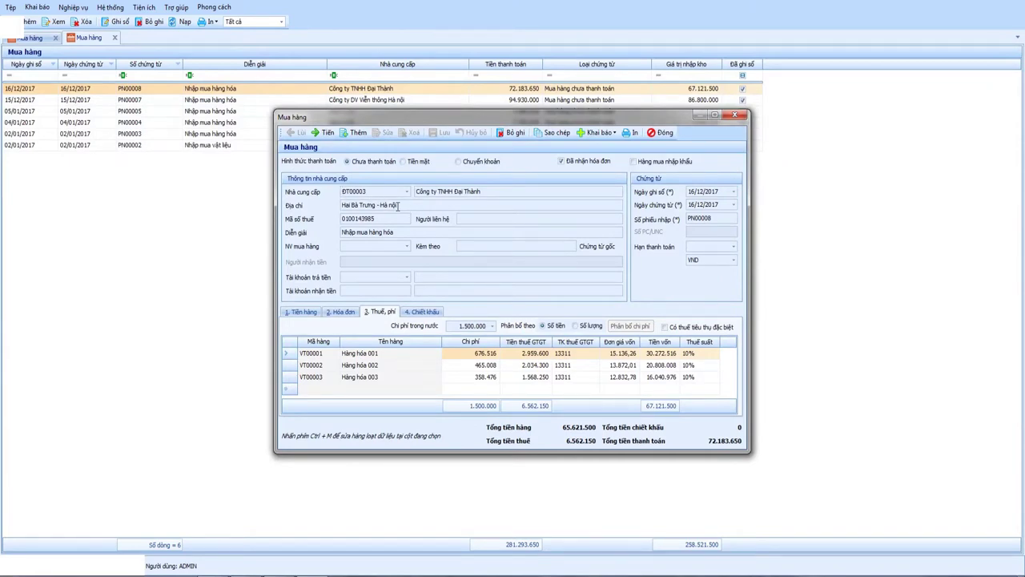
Unpost purchase voucher PN00008 and allocate a 4.000.000 discount across its item lines by amount (Số tiền).
{"action": "left_click_drag", "start_coordinate": [484, 119], "coordinate": [381, 113]}
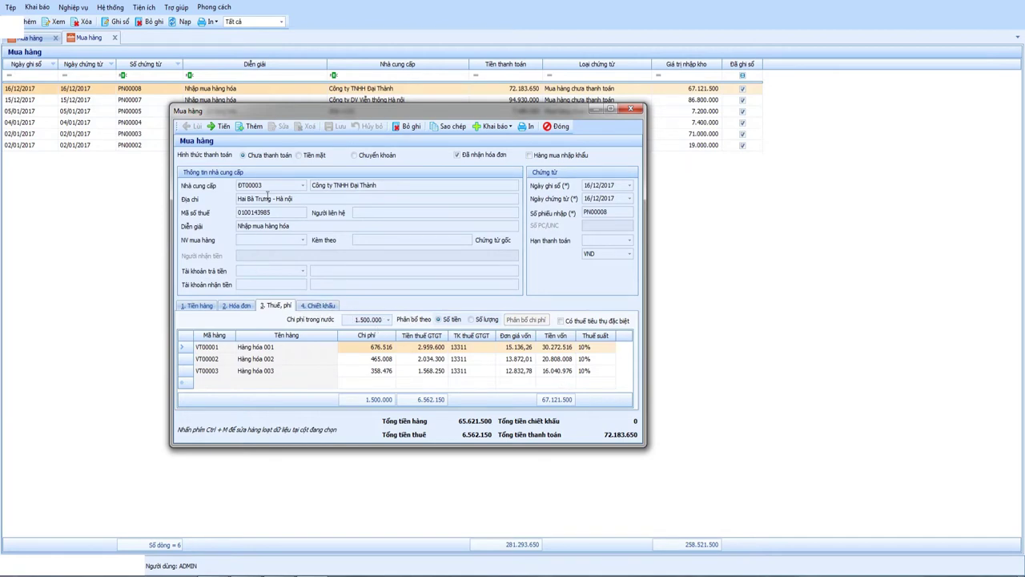
{"action": "left_click", "coordinate": [411, 126]}
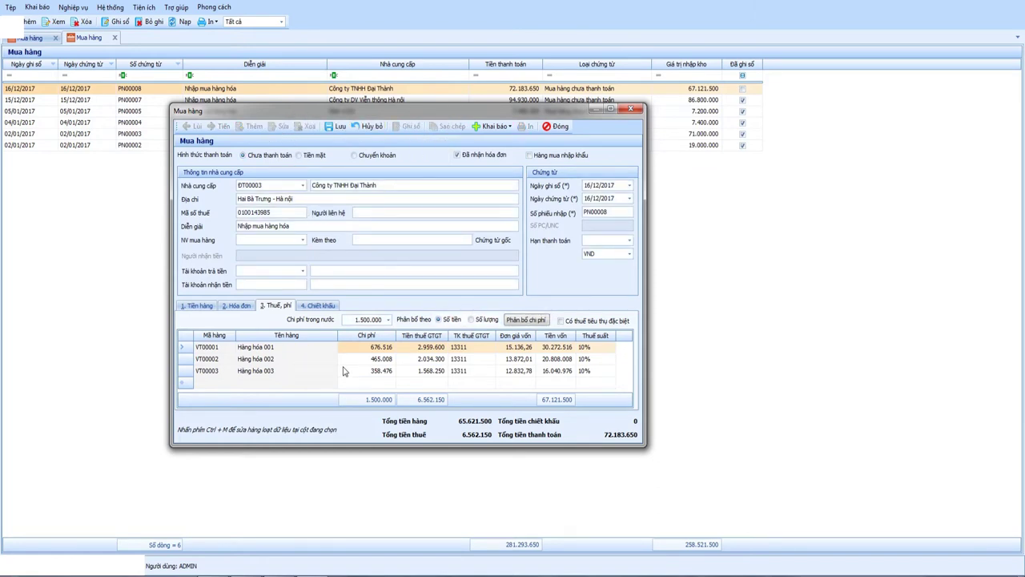
{"action": "left_click", "coordinate": [319, 307]}
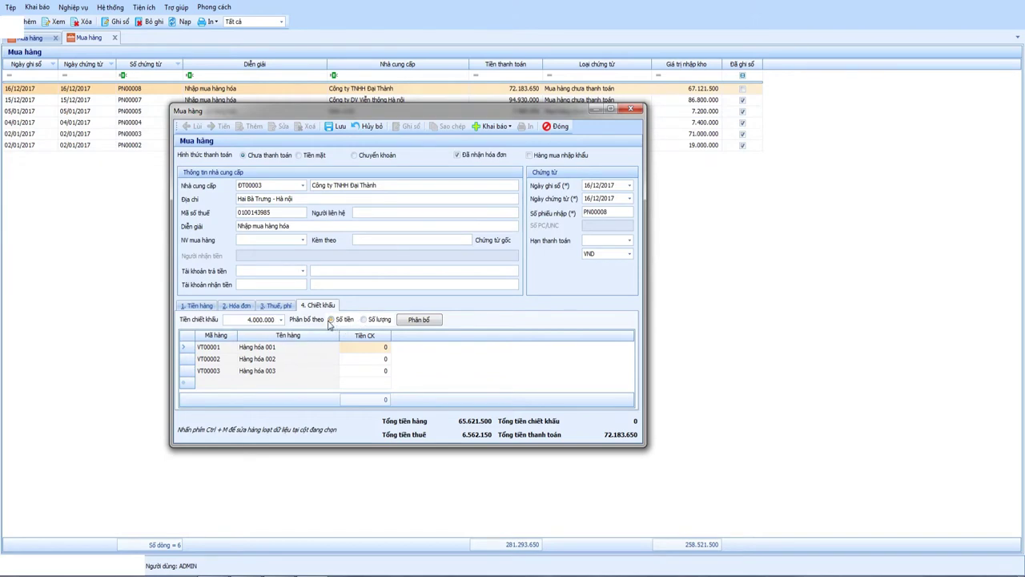
{"action": "left_click", "coordinate": [418, 320]}
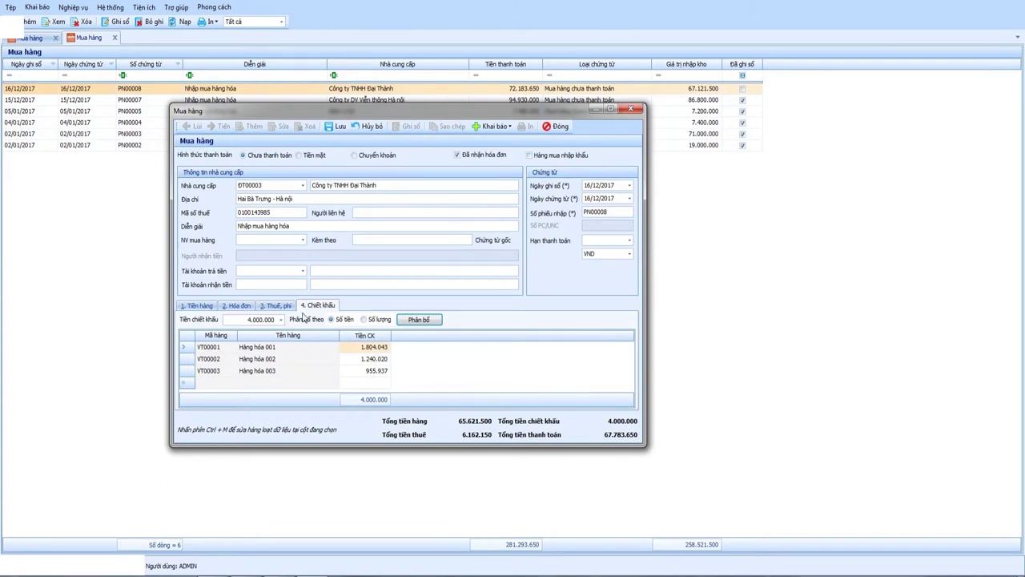
Check the allocated discount on the item lines and the VAT amounts on the invoice lines of the purchase voucher.
{"action": "left_click", "coordinate": [202, 308]}
{"action": "left_click_drag", "start_coordinate": [318, 407], "coordinate": [482, 416]}
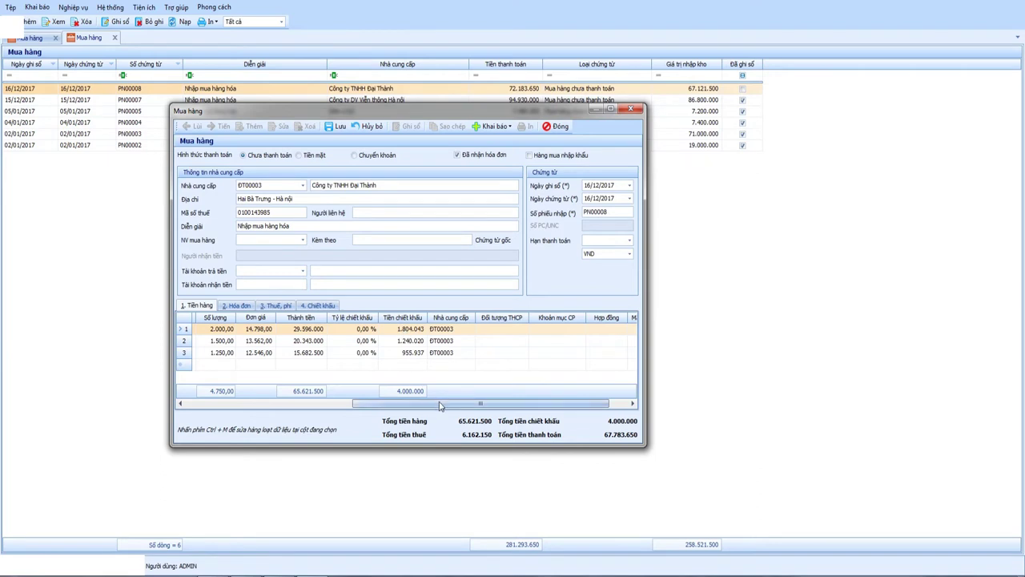
{"action": "left_click_drag", "start_coordinate": [440, 406], "coordinate": [292, 405]}
{"action": "left_click", "coordinate": [237, 305]}
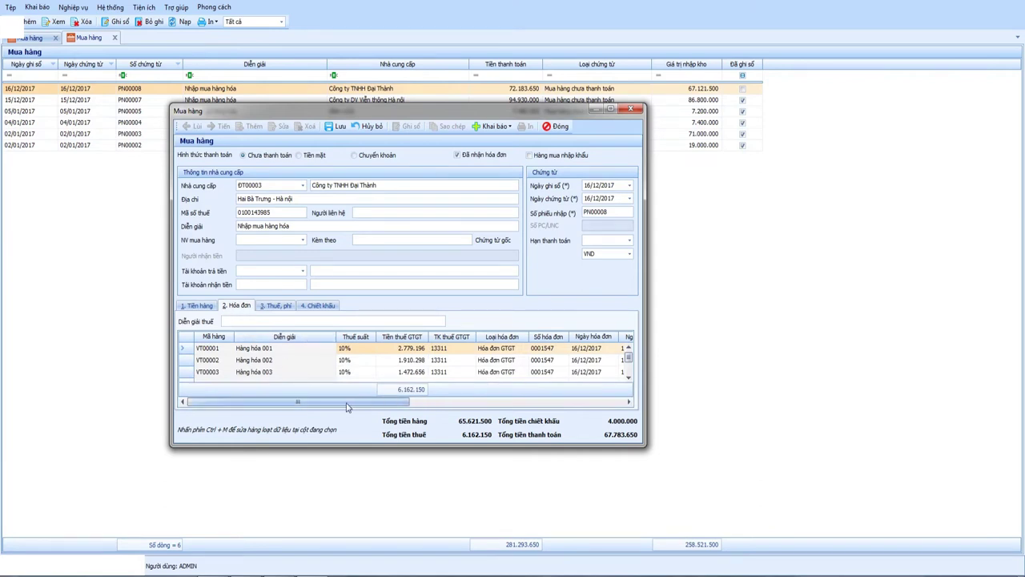
{"action": "left_click_drag", "start_coordinate": [301, 404], "coordinate": [337, 411]}
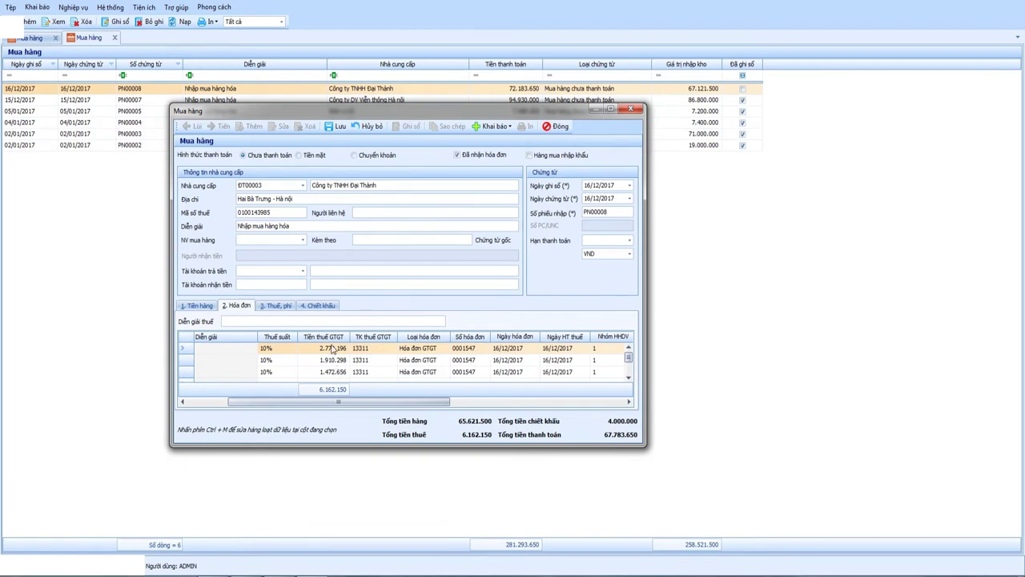
{"action": "left_click", "coordinate": [314, 308]}
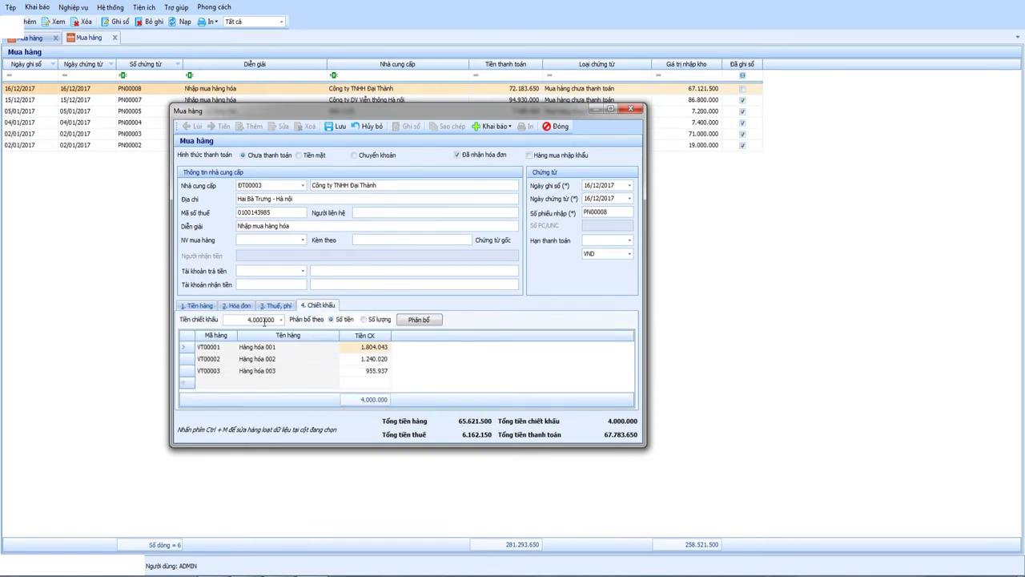
Set the VAT amount (Tiền thuế GTGT) of Hàng hóa 003 to 1.472.657 and save the purchase voucher.
{"action": "left_click", "coordinate": [237, 306]}
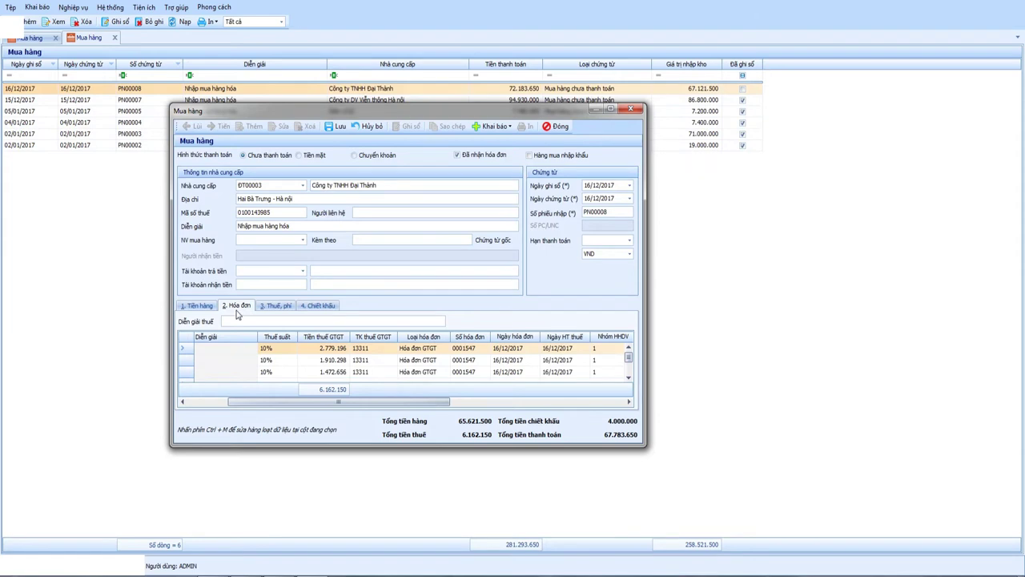
{"action": "left_click", "coordinate": [345, 372]}
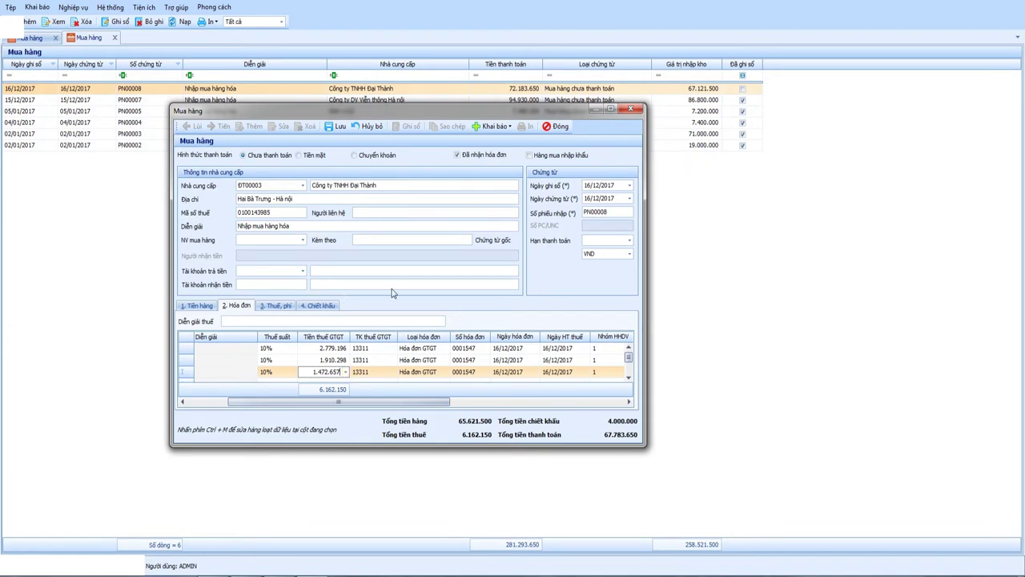
{"action": "left_click", "coordinate": [336, 127]}
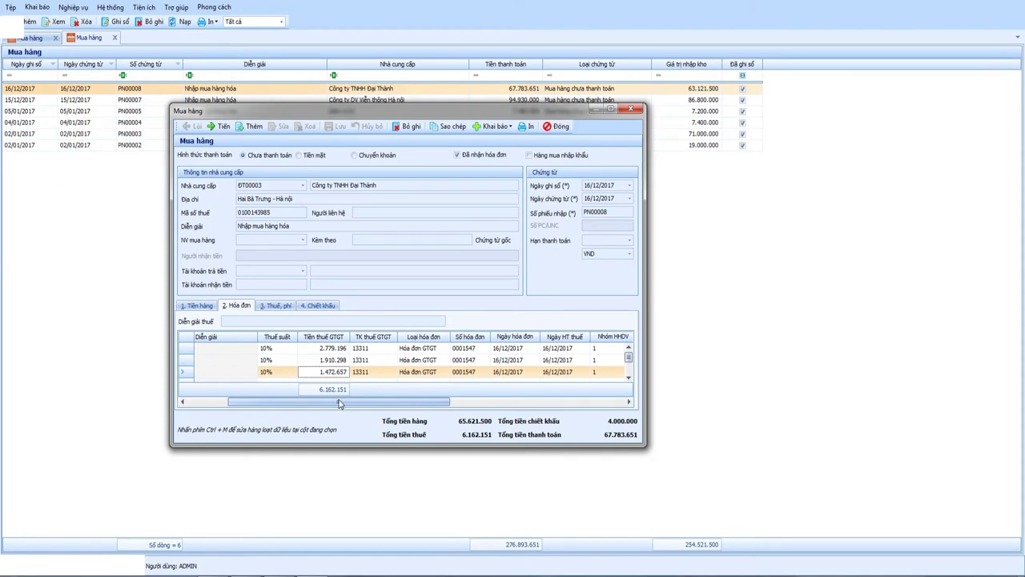
Review the saved voucher's invoice, tax and cost, and discount details.
{"action": "left_click_drag", "start_coordinate": [338, 403], "coordinate": [313, 407]}
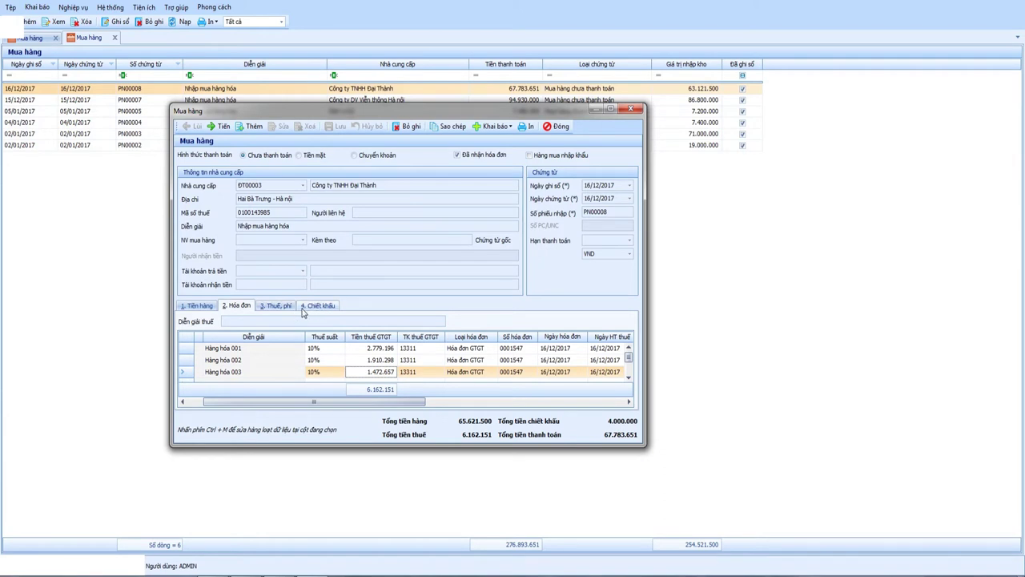
{"action": "left_click", "coordinate": [275, 306]}
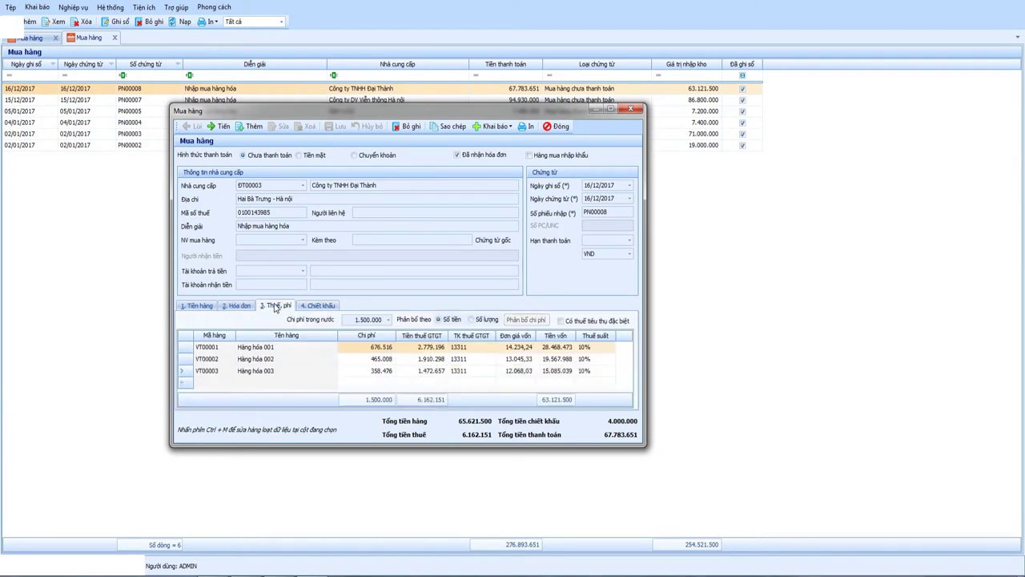
{"action": "left_click", "coordinate": [318, 305]}
{"action": "left_click", "coordinate": [283, 307]}
Switch to Huong dan su dung.docx in Word and start a new paragraph below the line "1.1.1.2- Khác hóa đơn.".
{"action": "mouse_move", "coordinate": [321, 573]}
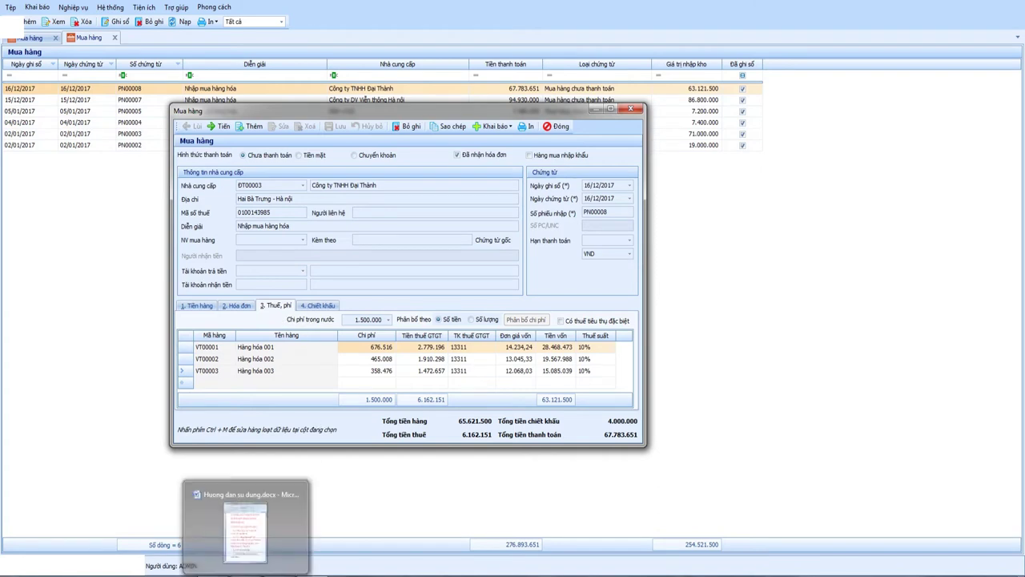
{"action": "left_click", "coordinate": [320, 521]}
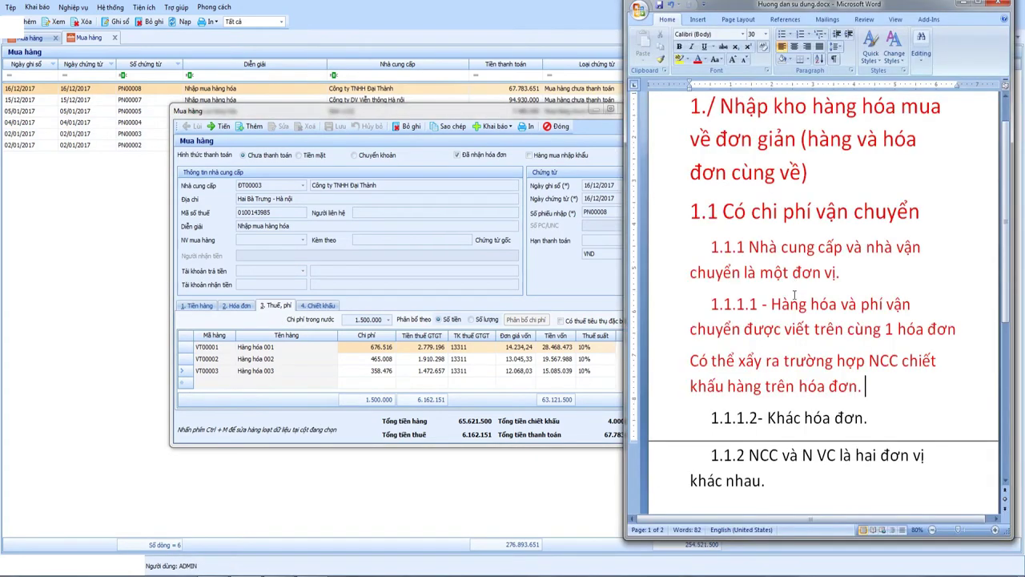
{"action": "scroll", "coordinate": [795, 296], "scroll_direction": "down", "scroll_amount": 1}
{"action": "left_click_drag", "start_coordinate": [712, 374], "coordinate": [851, 377]}
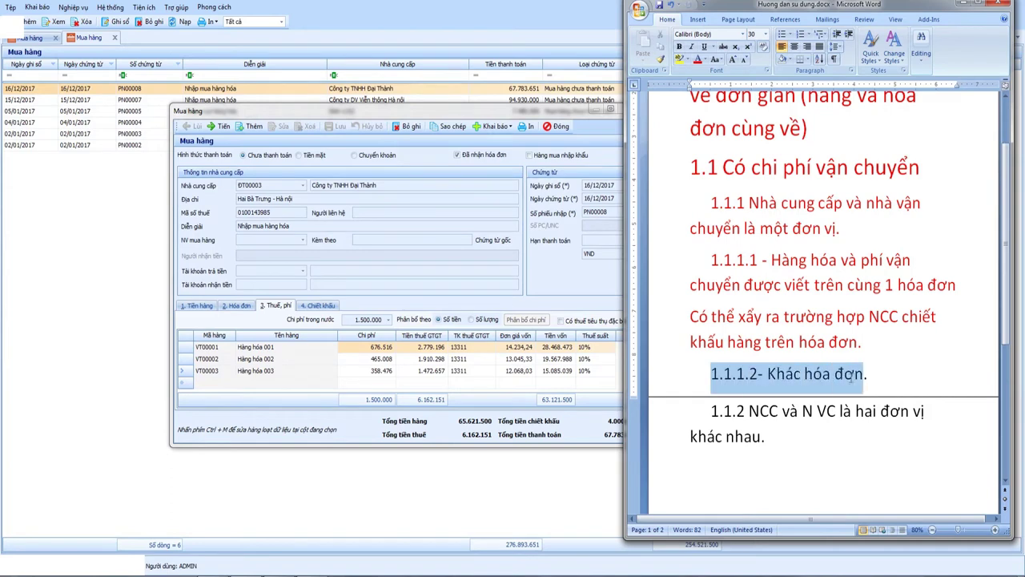
{"action": "left_click", "coordinate": [865, 373]}
{"action": "key", "text": "Return"}
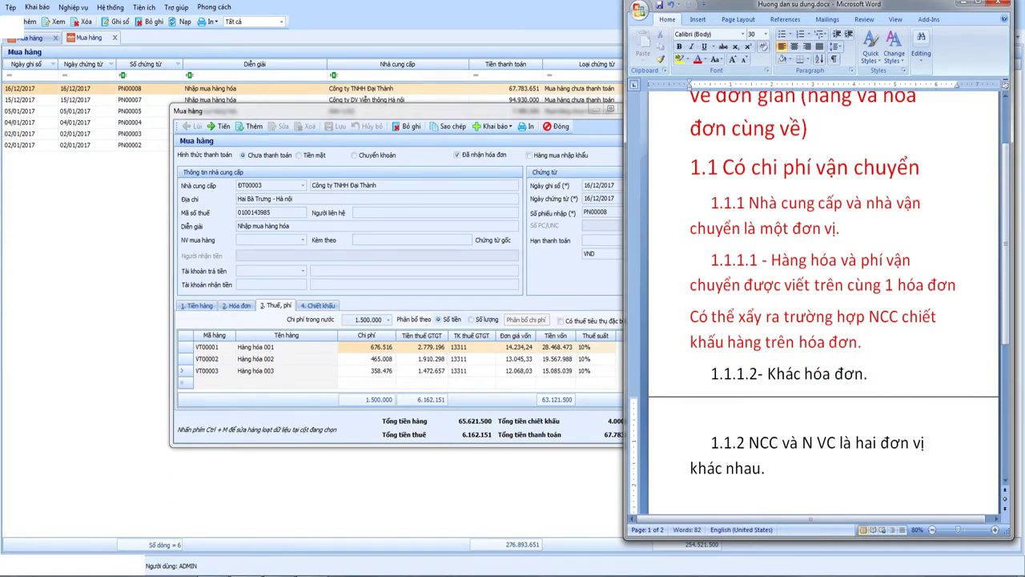
Write the note "Chủ yếu thực hiện bên chứng từ chung hạch toán vào phần phí vận chuyển." in the new paragraph.
{"action": "type", "text": "C"}
{"action": "type", "text": "hu"}
{"action": "type", "text": "r t"}
{"action": "key", "text": "BackSpace"}
{"action": "type", "text": "yếu thực"}
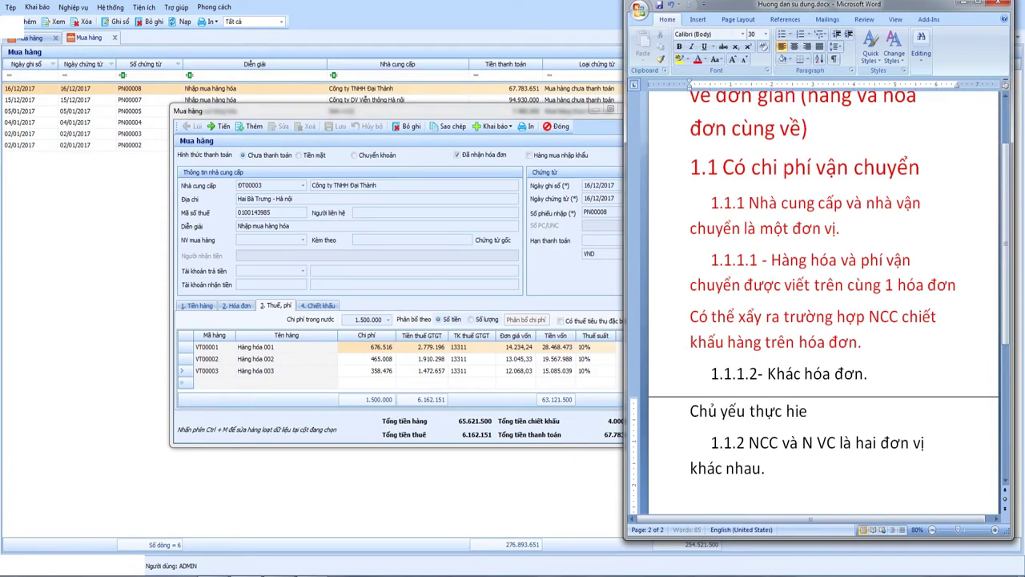
{"action": "type", "text": " hiện bên chứng"}
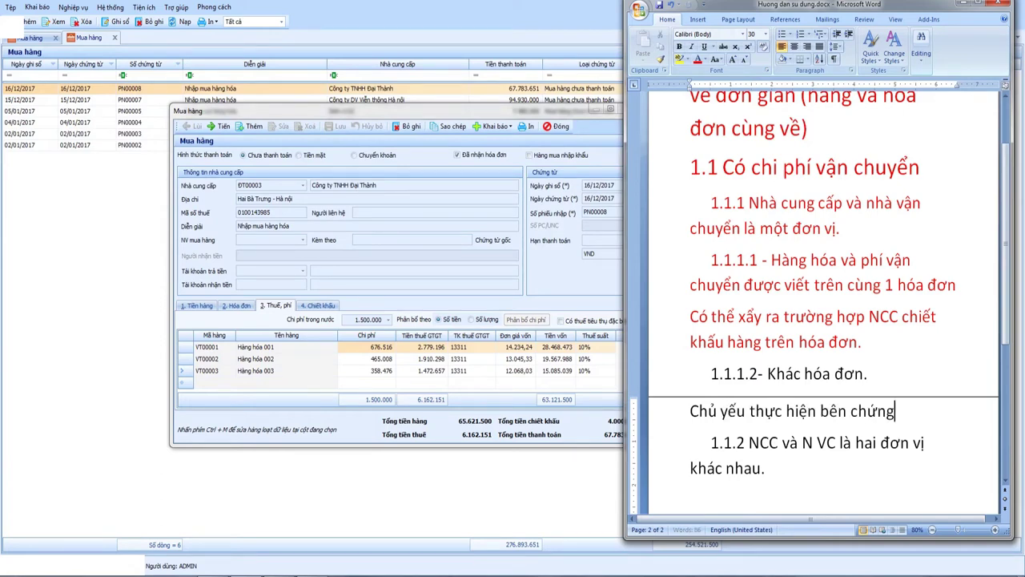
{"action": "type", "text": " từ chun"}
{"action": "key", "text": "BackSpace"}
{"action": "type", "text": "ung hc"}
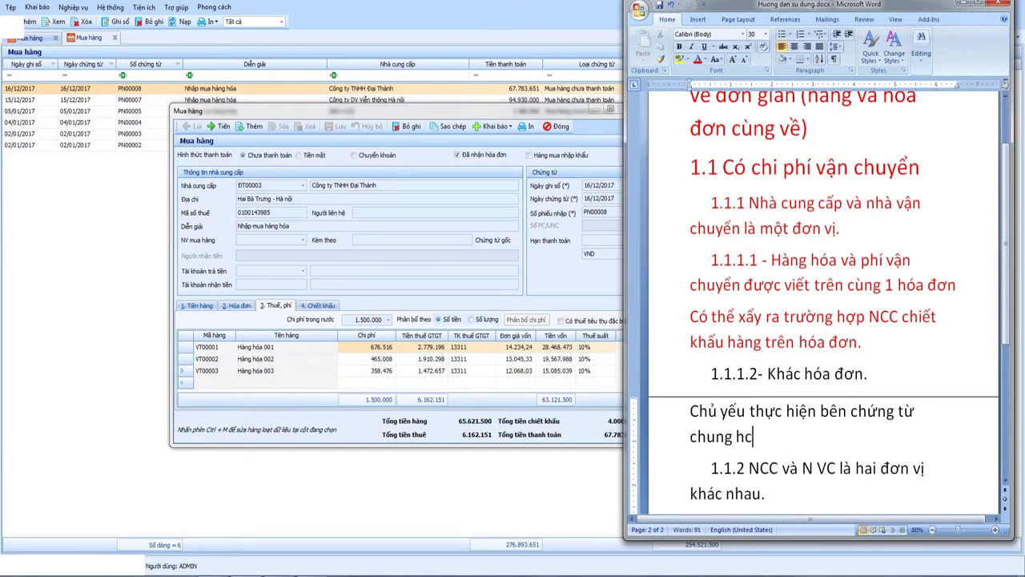
{"action": "key", "text": "BackSpace"}
{"action": "type", "text": "achj toans vaof phaan"}
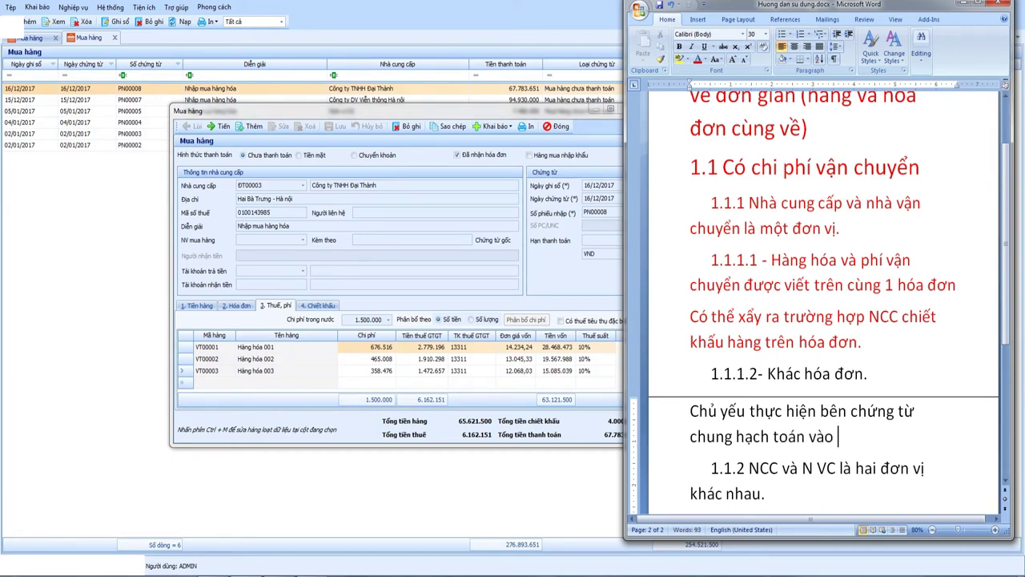
{"action": "type", "text": "f phis"}
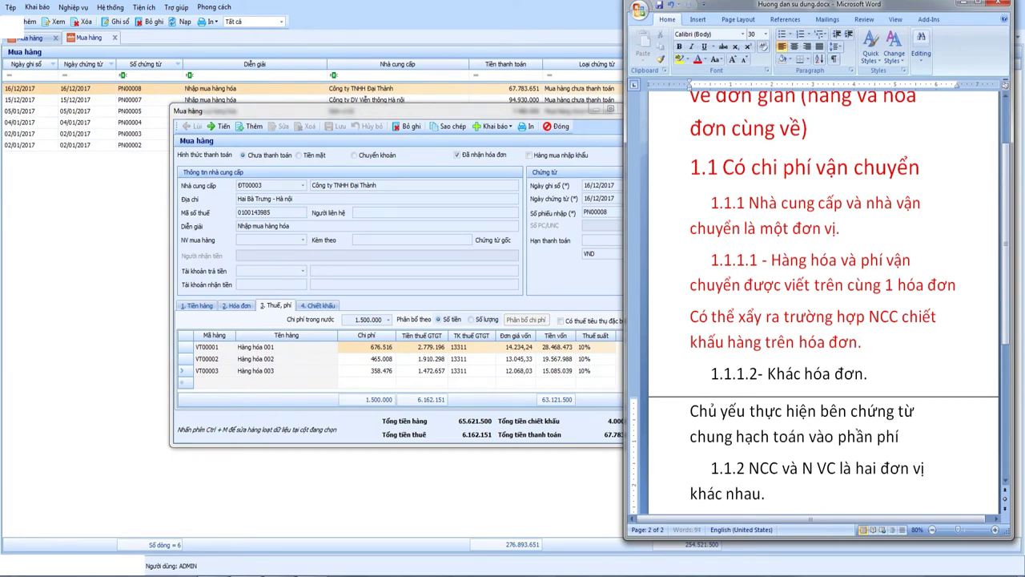
{"action": "type", "text": " v"}
{"action": "type", "text": "aanj chuyeenr."}
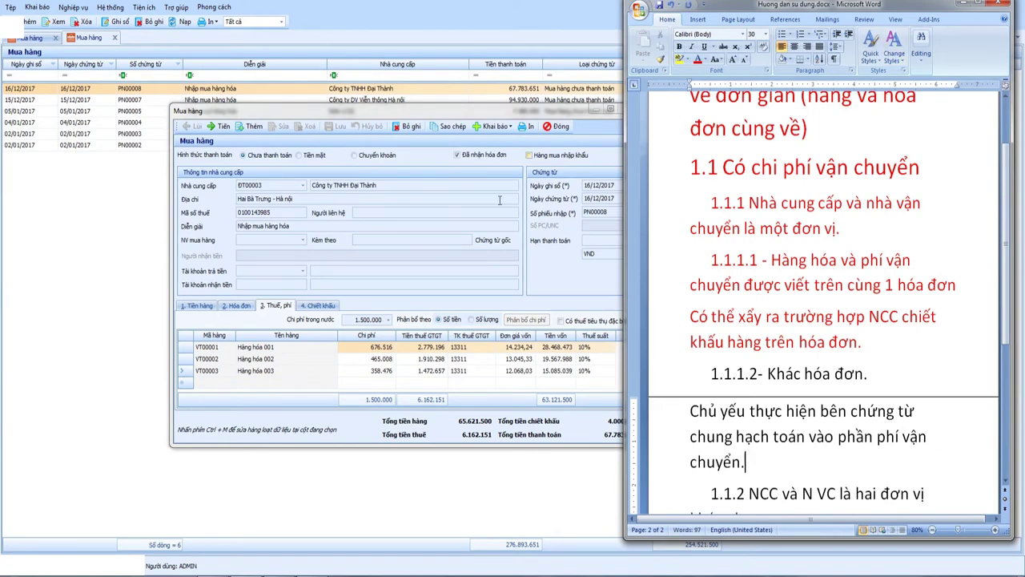
Switch back to the accounting program and close the purchase voucher, the purchase list and the purchasing module.
{"action": "left_click_drag", "start_coordinate": [546, 114], "coordinate": [479, 122]}
{"action": "left_click", "coordinate": [494, 136]}
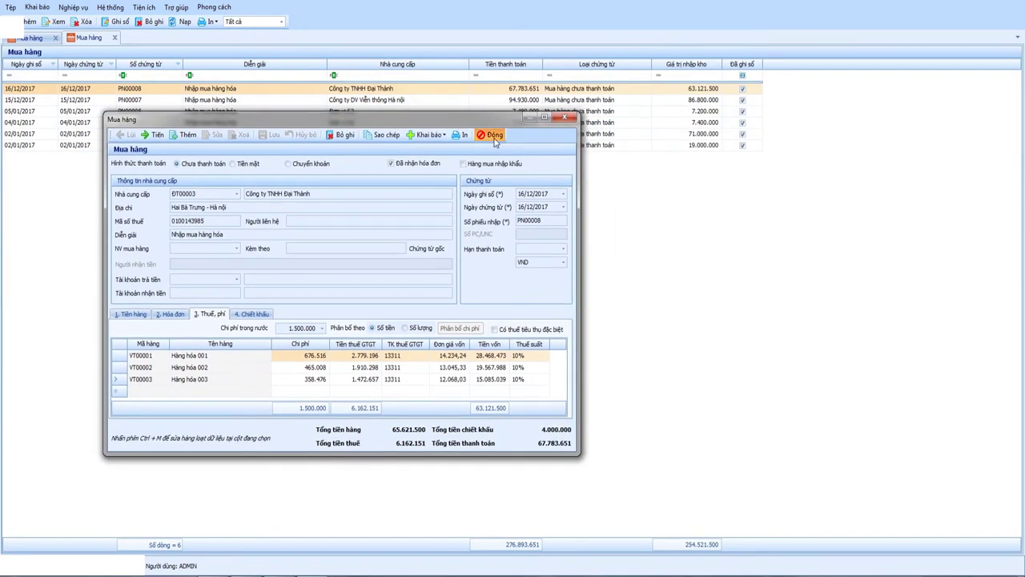
{"action": "left_click", "coordinate": [115, 37]}
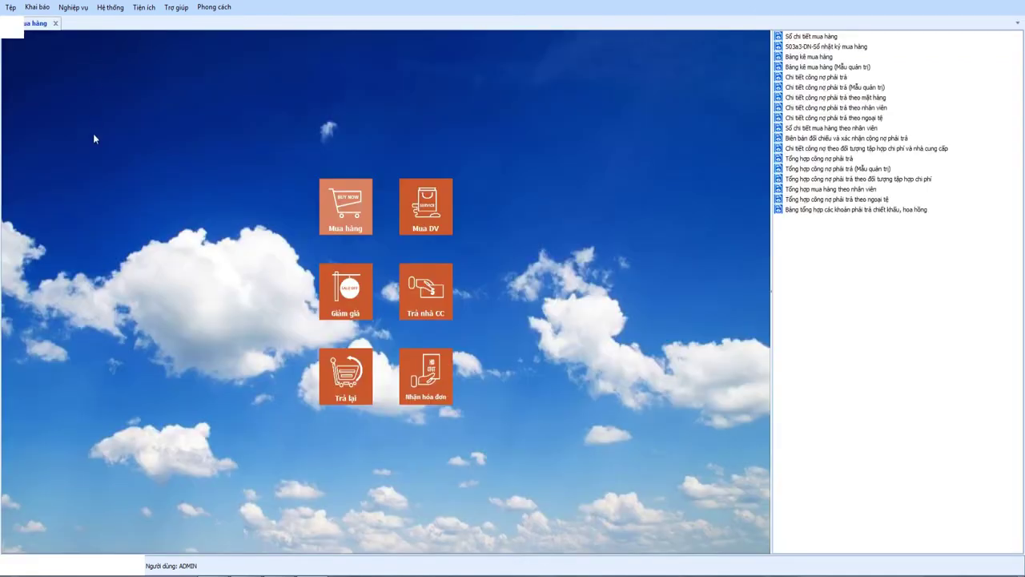
{"action": "left_click", "coordinate": [55, 24]}
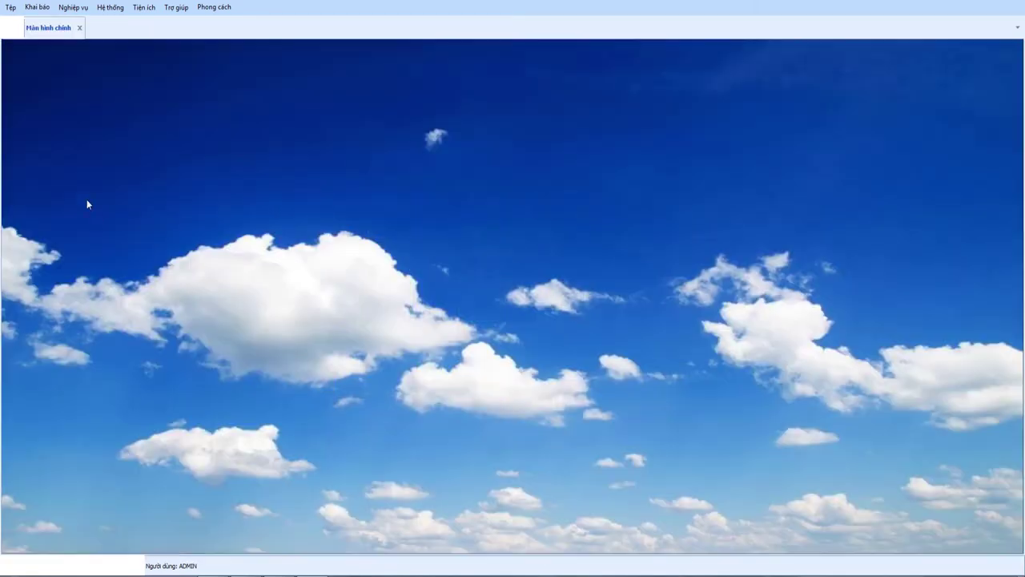
Open general voucher NVK00006 from the Chứng từ chung list and select the debit object of its cost line.
{"action": "left_click", "coordinate": [665, 232]}
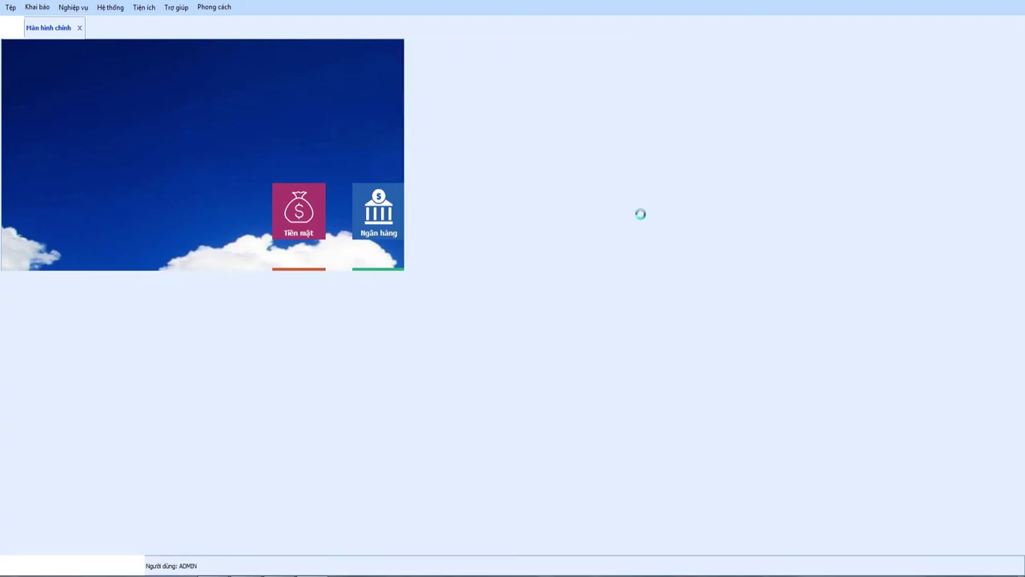
{"action": "left_click", "coordinate": [360, 294]}
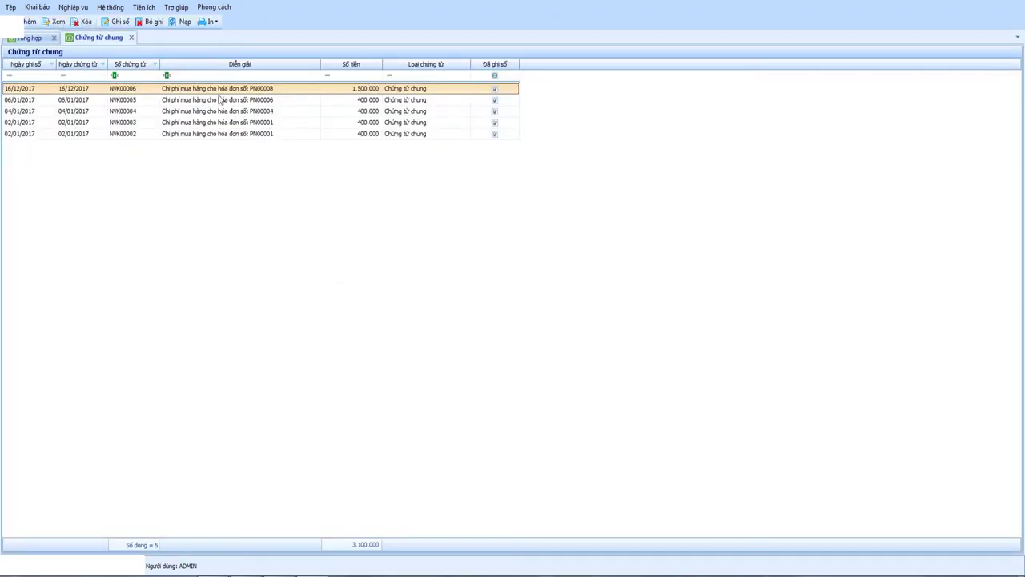
{"action": "double_click", "coordinate": [186, 89]}
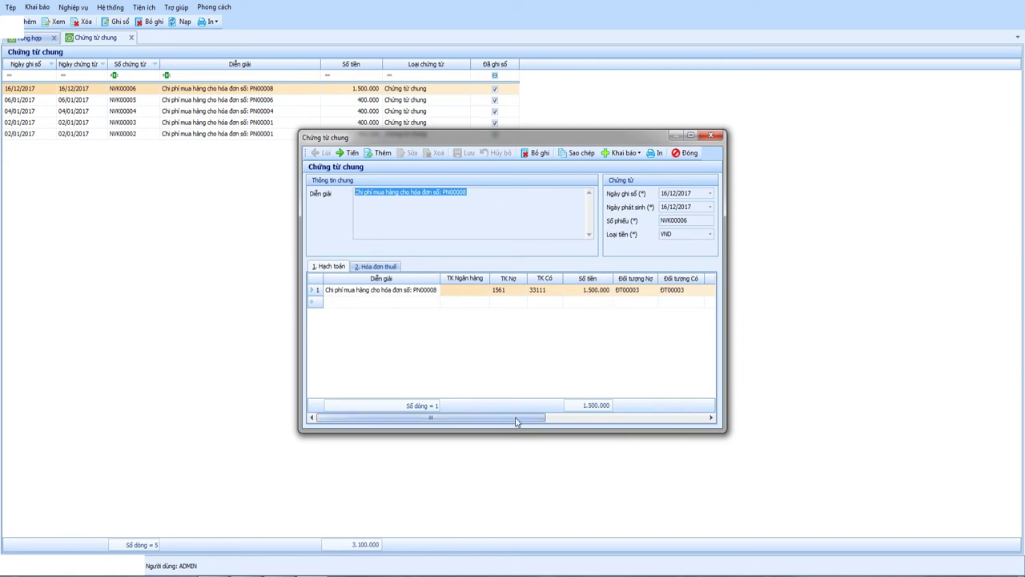
{"action": "left_click_drag", "start_coordinate": [518, 417], "coordinate": [569, 417]}
{"action": "left_click", "coordinate": [554, 292]}
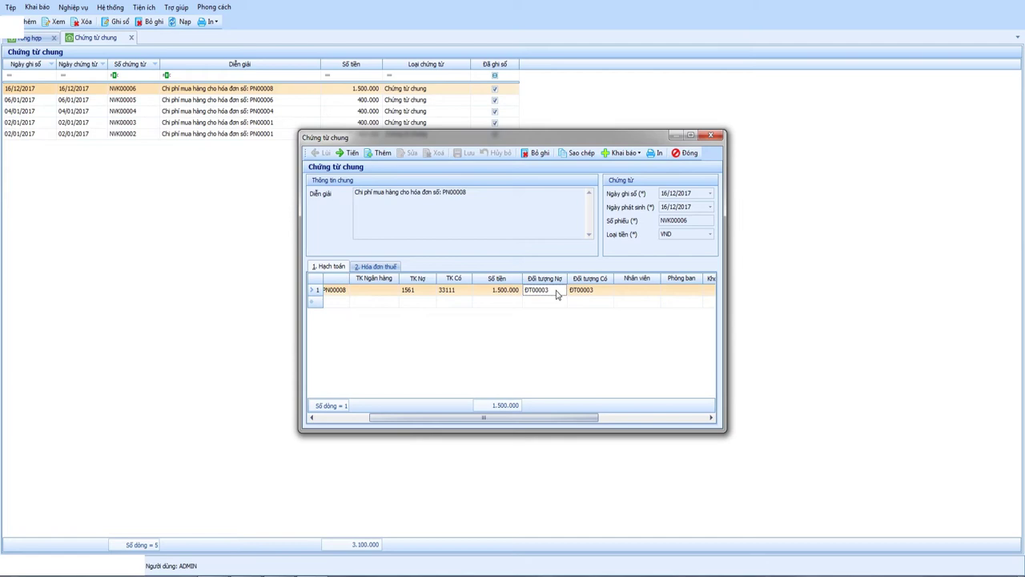
Unpost the general voucher, change its cost line's debit and credit objects to ĐT00002, and save it.
{"action": "left_click", "coordinate": [533, 154]}
{"action": "left_click", "coordinate": [408, 153]}
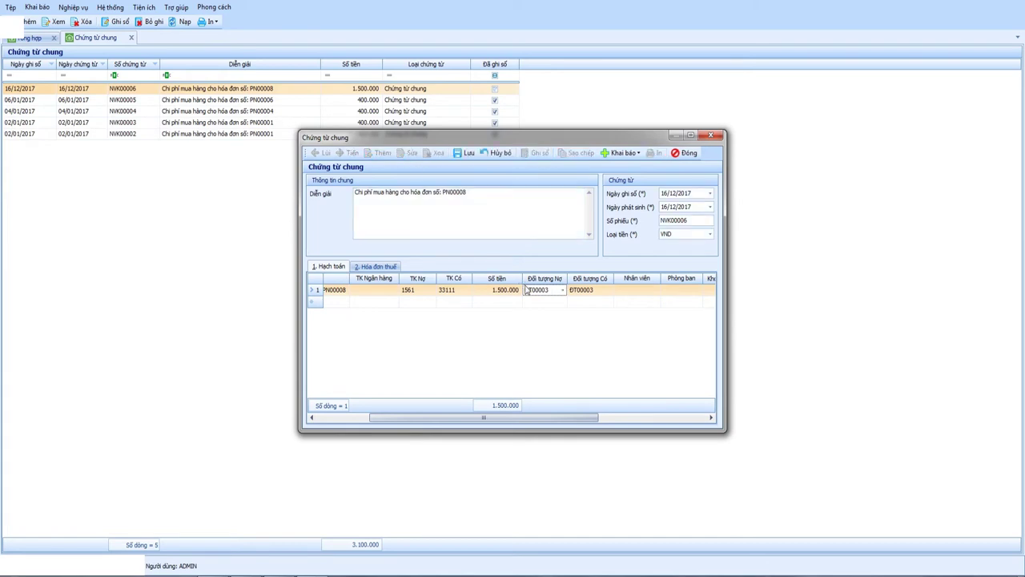
{"action": "left_click", "coordinate": [563, 290]}
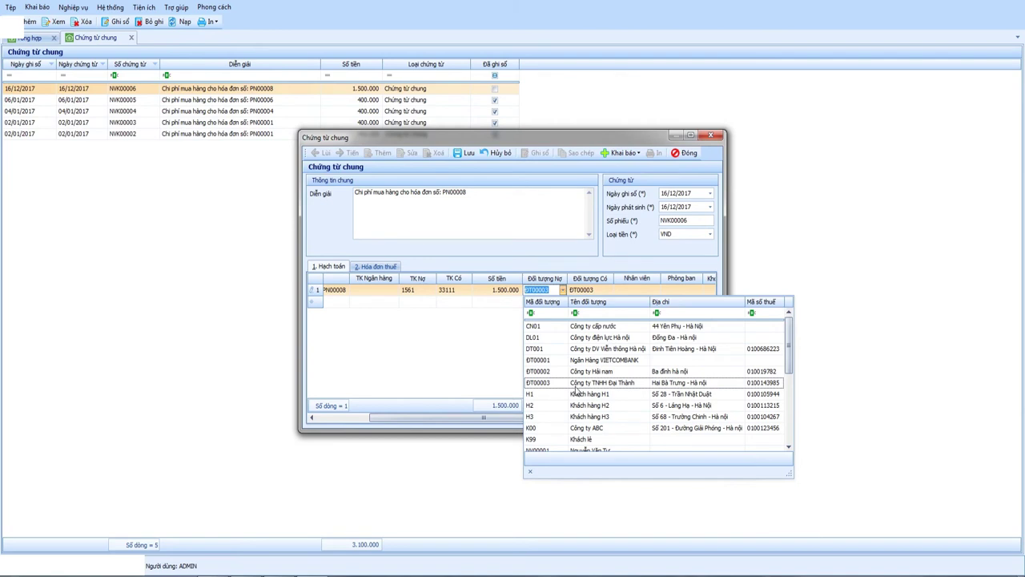
{"action": "left_click", "coordinate": [597, 372]}
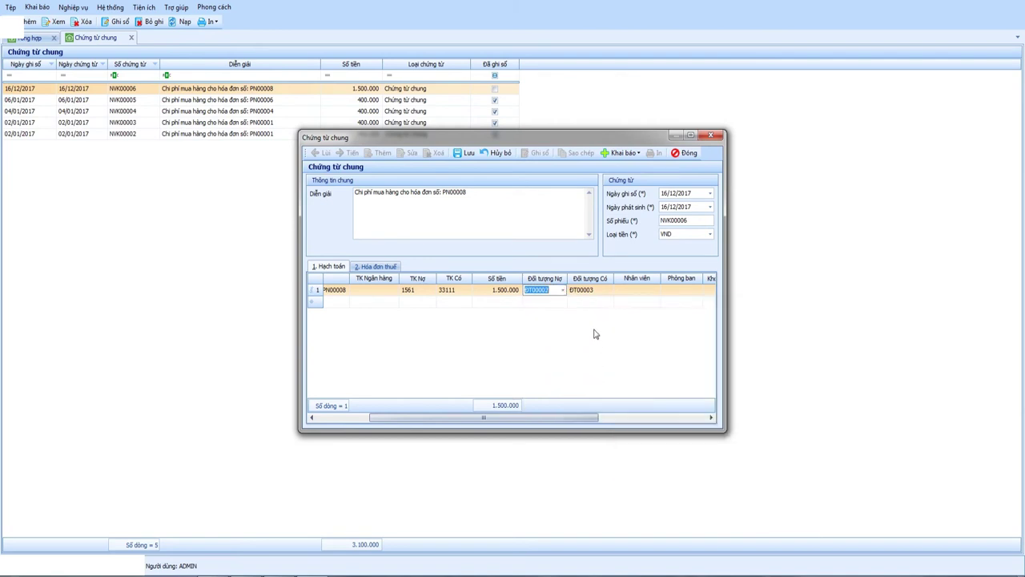
{"action": "key", "text": "Tab"}
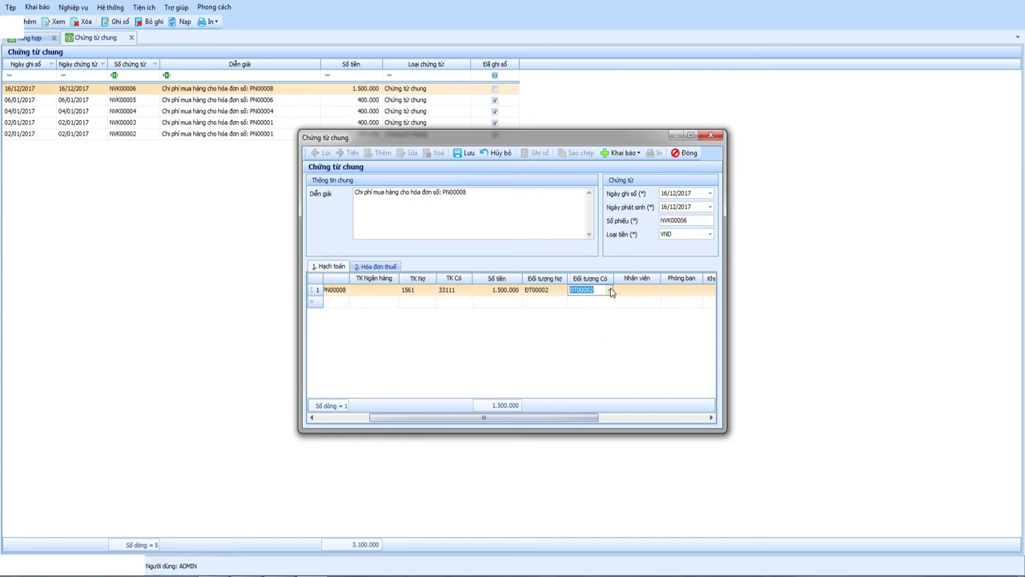
{"action": "left_click", "coordinate": [466, 153]}
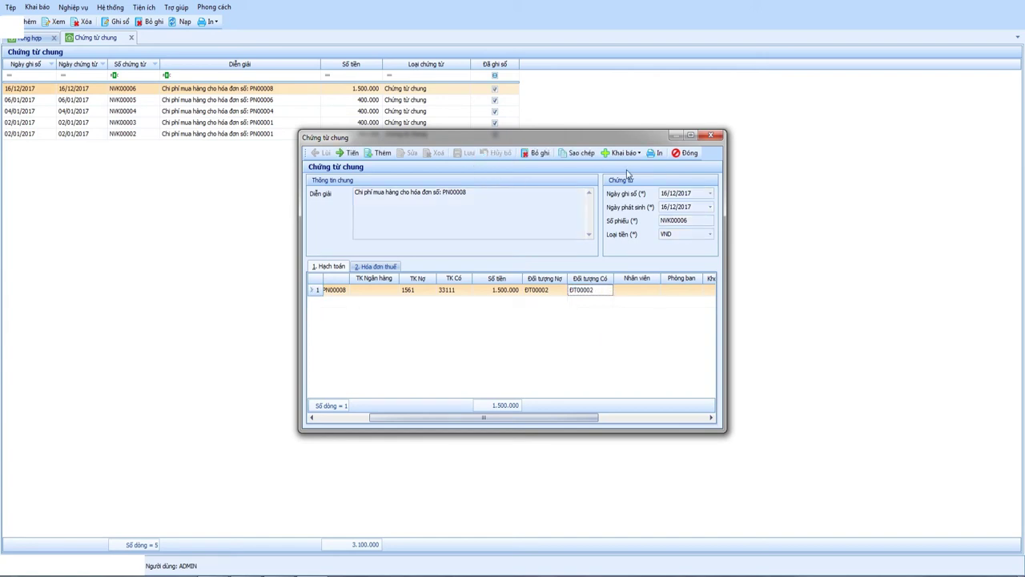
Close and reopen general voucher NVK00006, unpost it for editing, and select the debit object of its cost line.
{"action": "left_click", "coordinate": [686, 153]}
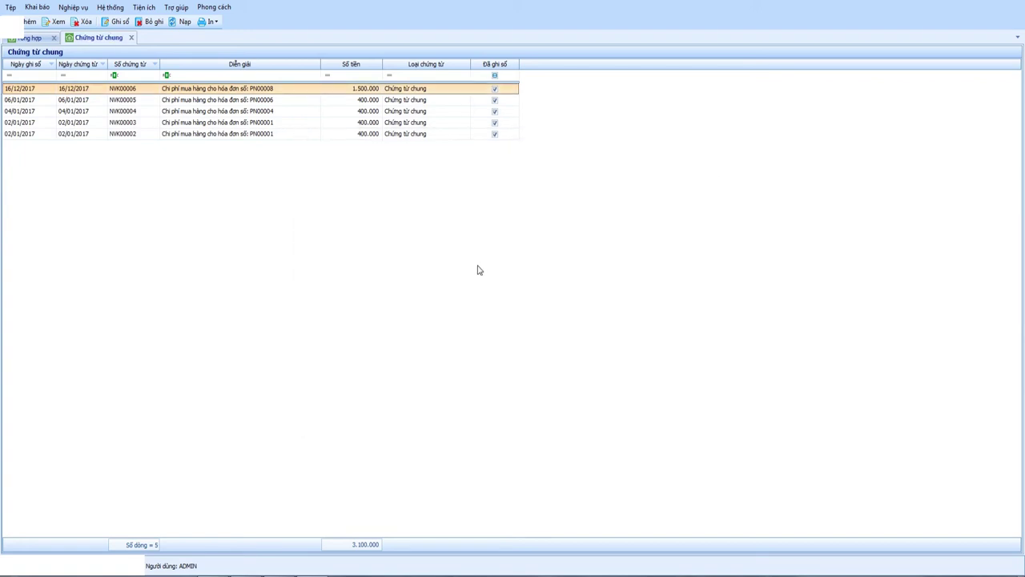
{"action": "double_click", "coordinate": [237, 90]}
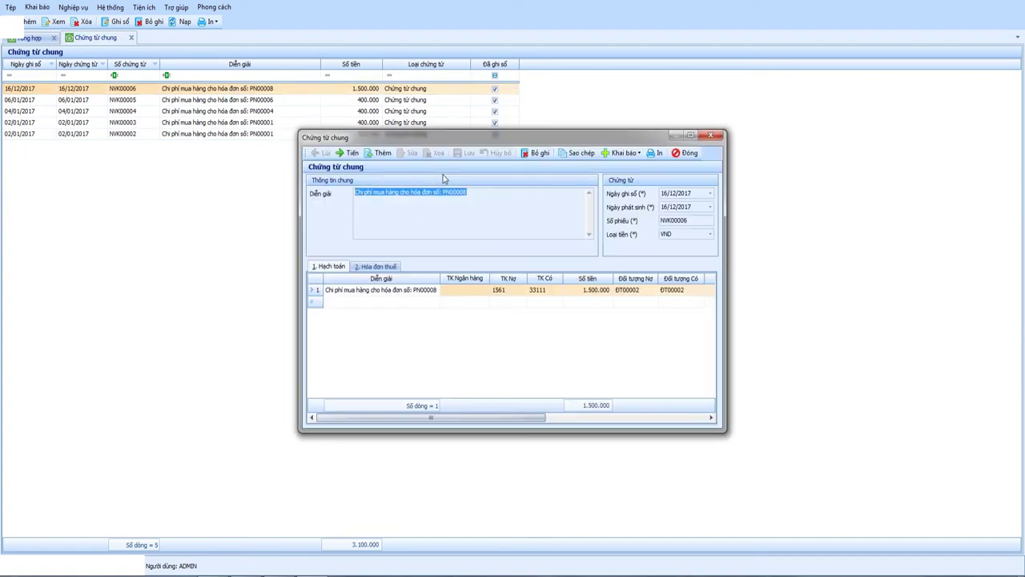
{"action": "left_click", "coordinate": [377, 266]}
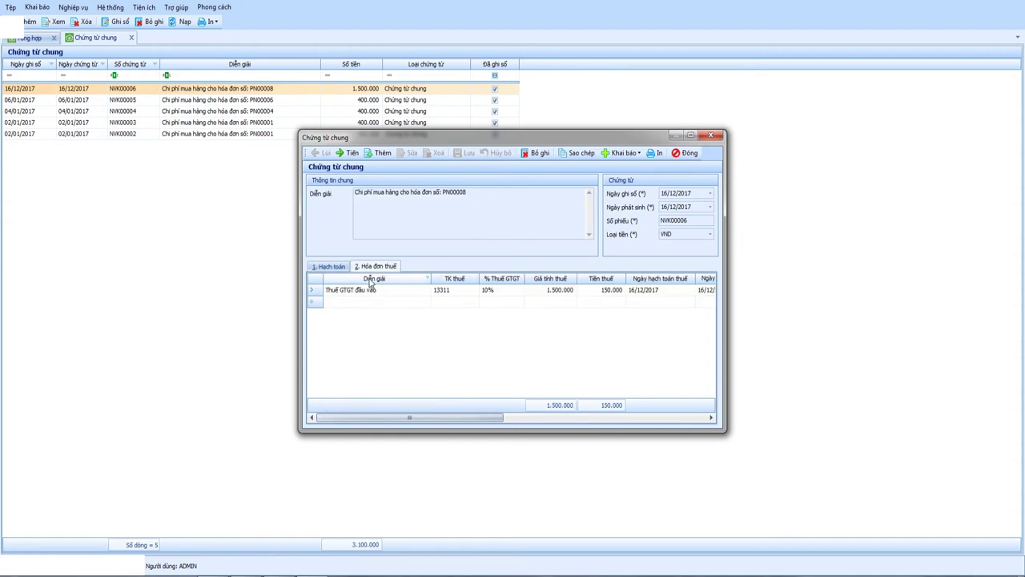
{"action": "left_click", "coordinate": [536, 153]}
{"action": "left_click", "coordinate": [407, 153]}
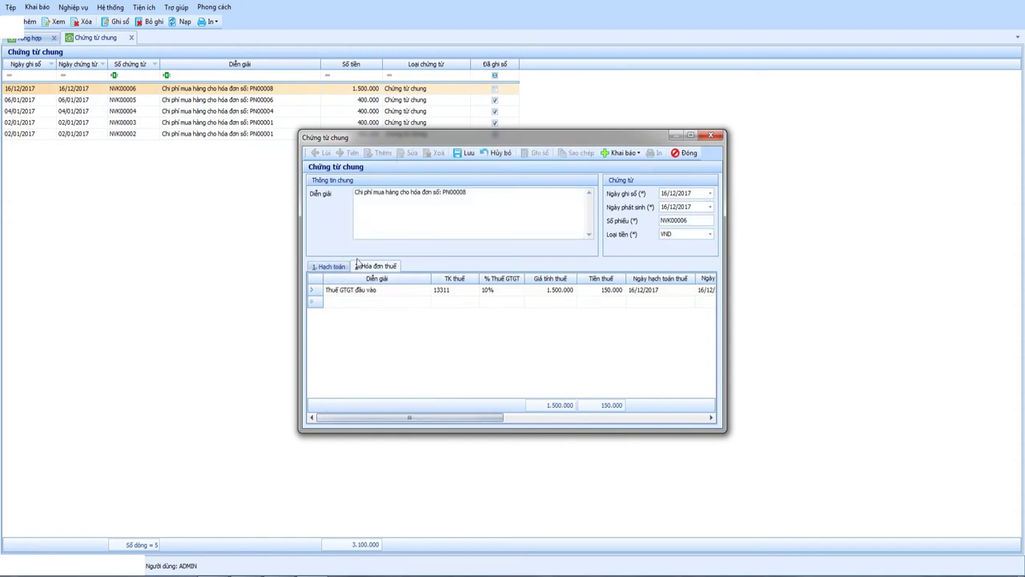
{"action": "left_click", "coordinate": [332, 266]}
{"action": "left_click", "coordinate": [647, 292]}
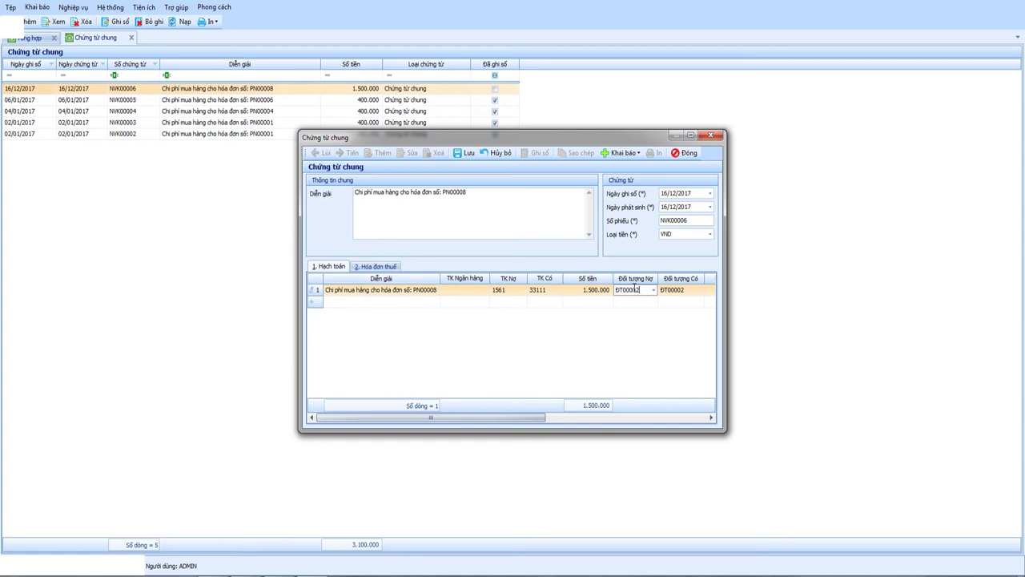
Review the voucher's tax invoice line, checking its invoice number, goods group, object, address and tax code.
{"action": "left_click", "coordinate": [376, 267]}
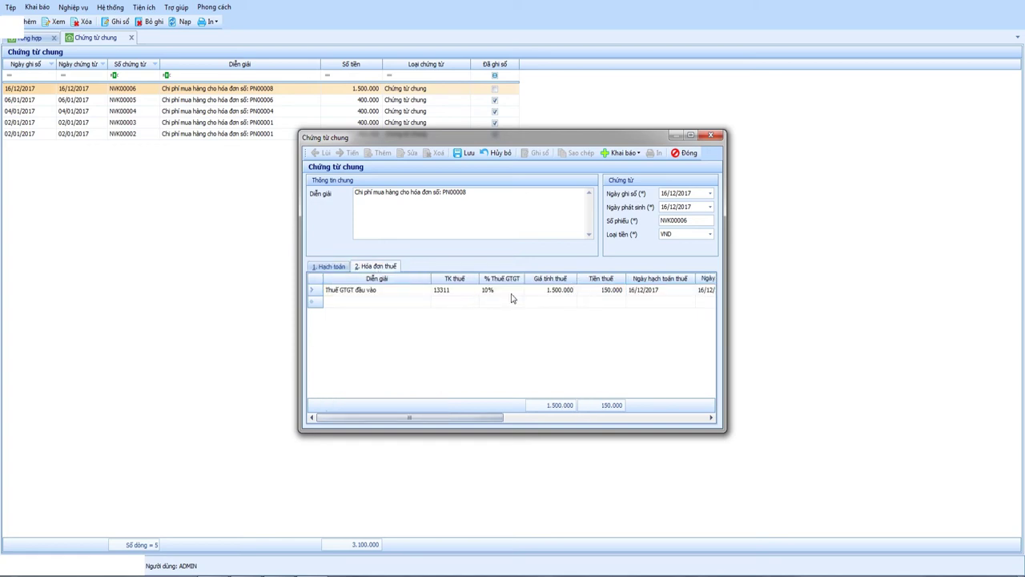
{"action": "left_click_drag", "start_coordinate": [472, 417], "coordinate": [558, 420]}
{"action": "left_click", "coordinate": [541, 290]}
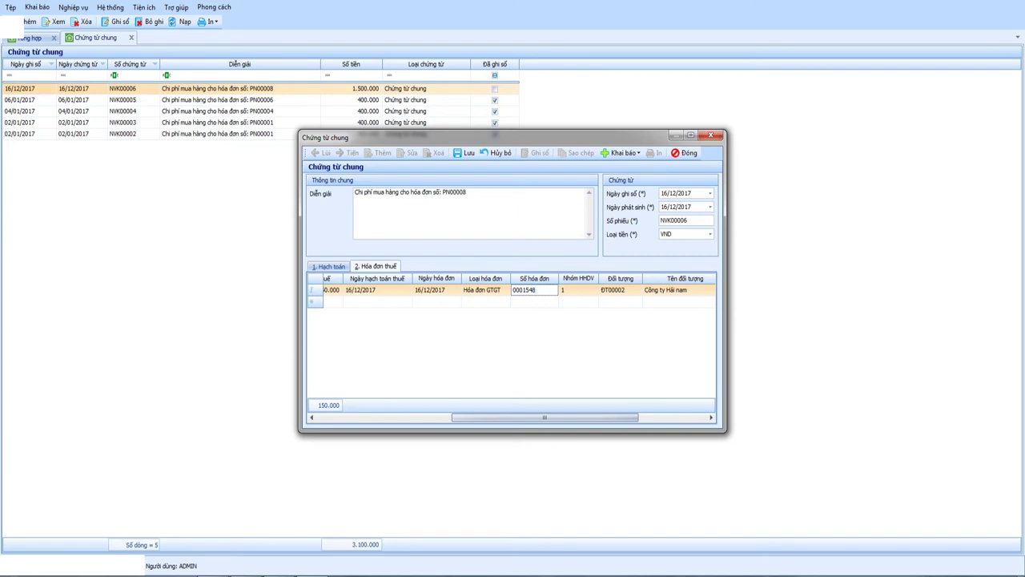
{"action": "key", "text": "Tab"}
{"action": "key", "text": "Tab"}
{"action": "key", "text": "Tab"}
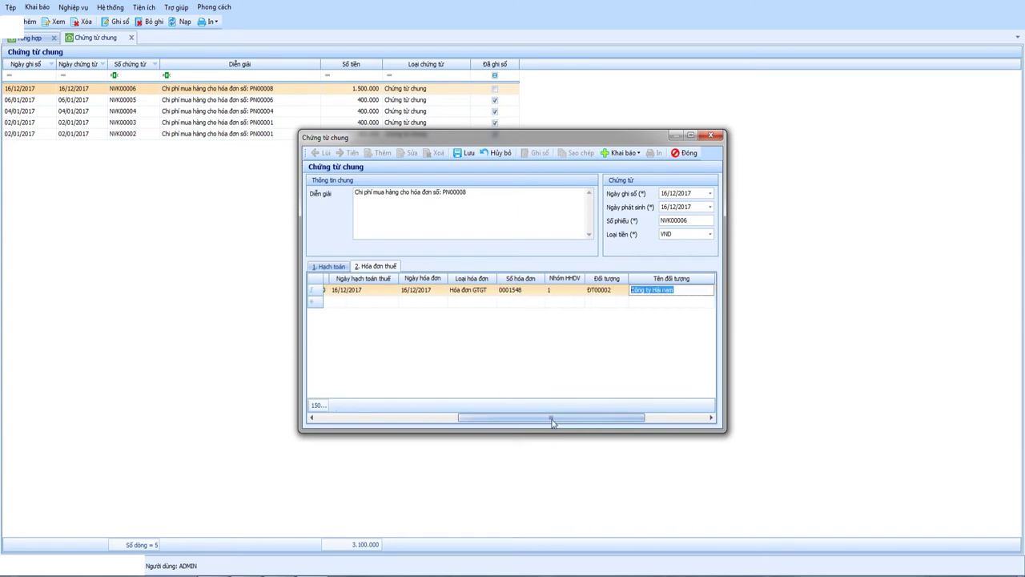
{"action": "left_click_drag", "start_coordinate": [552, 418], "coordinate": [630, 425]}
Save general voucher NVK00006, then close it and the Chứng từ chung list.
{"action": "left_click", "coordinate": [464, 152]}
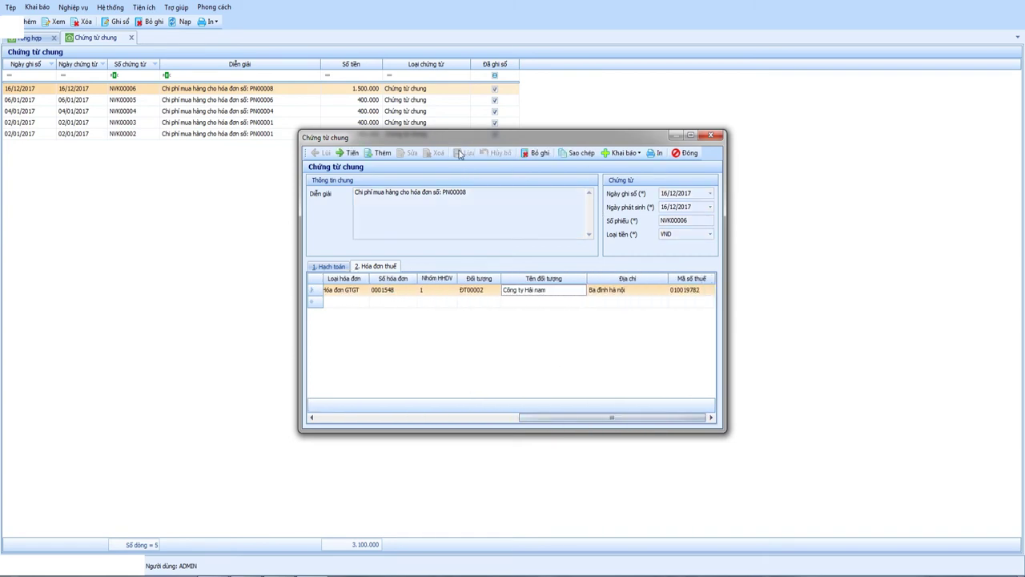
{"action": "left_click", "coordinate": [684, 153]}
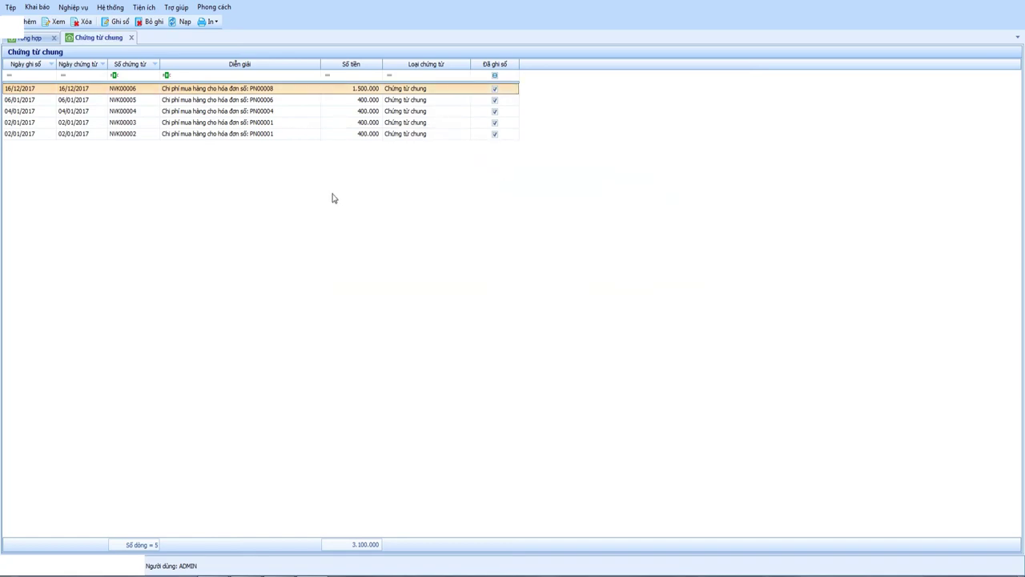
{"action": "left_click", "coordinate": [130, 37]}
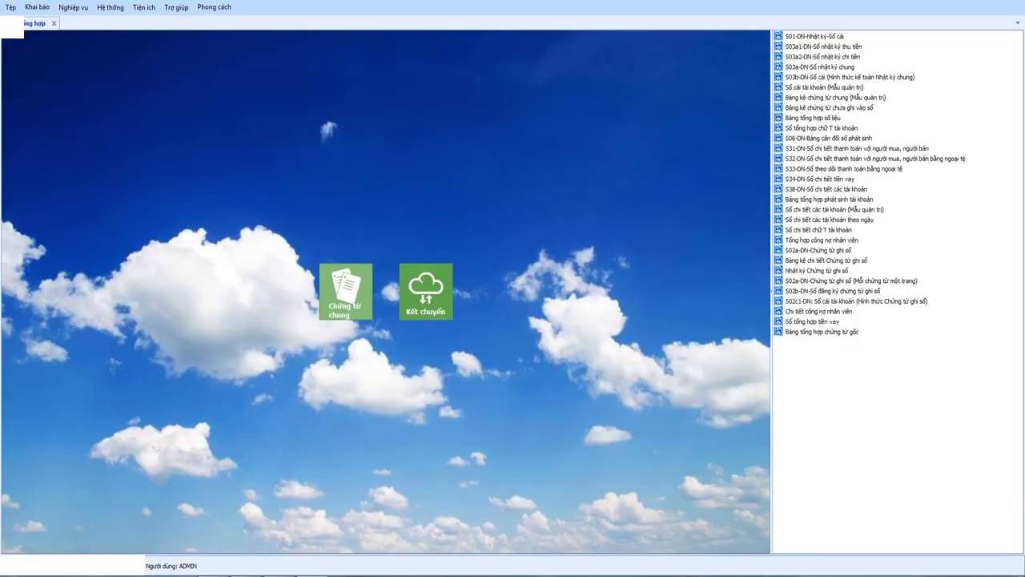
Switch to the Word guide and colour the "1.1.1.2- Khác hóa đơn." heading and its note red.
{"action": "key", "text": "alt+Tab"}
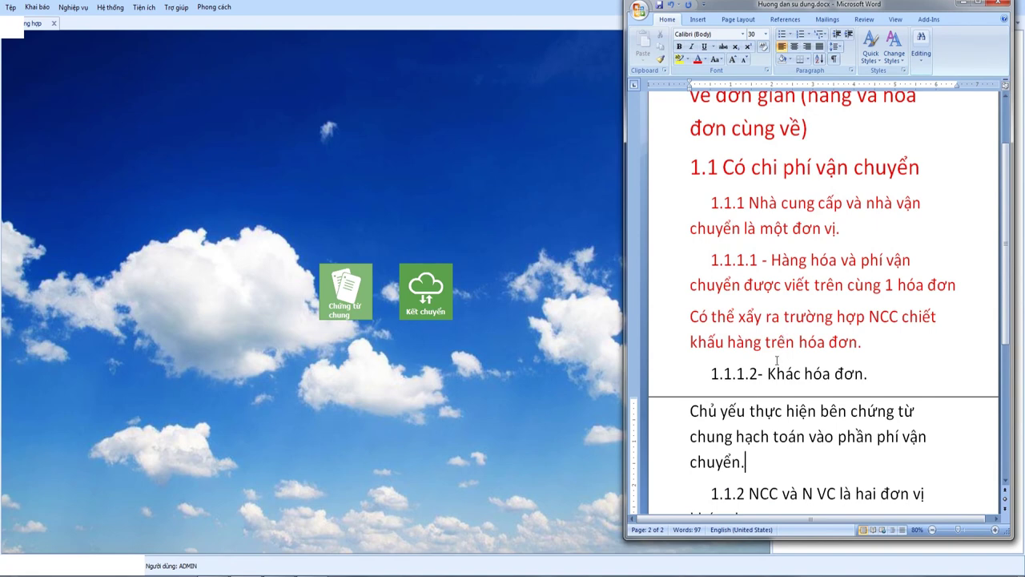
{"action": "scroll", "coordinate": [776, 362], "scroll_direction": "down", "scroll_amount": 1}
{"action": "left_click_drag", "start_coordinate": [694, 329], "coordinate": [814, 419]}
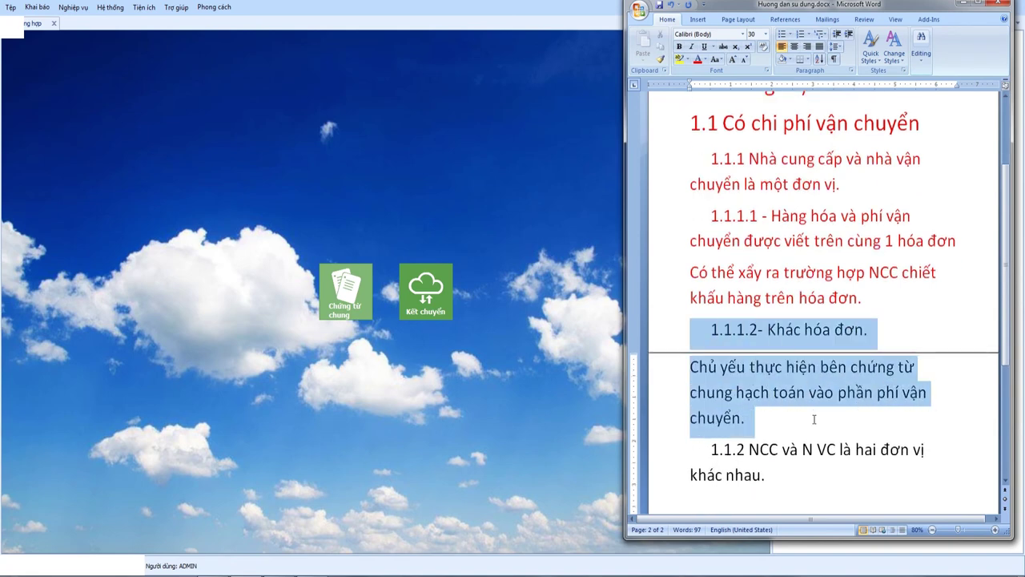
{"action": "left_click", "coordinate": [697, 59]}
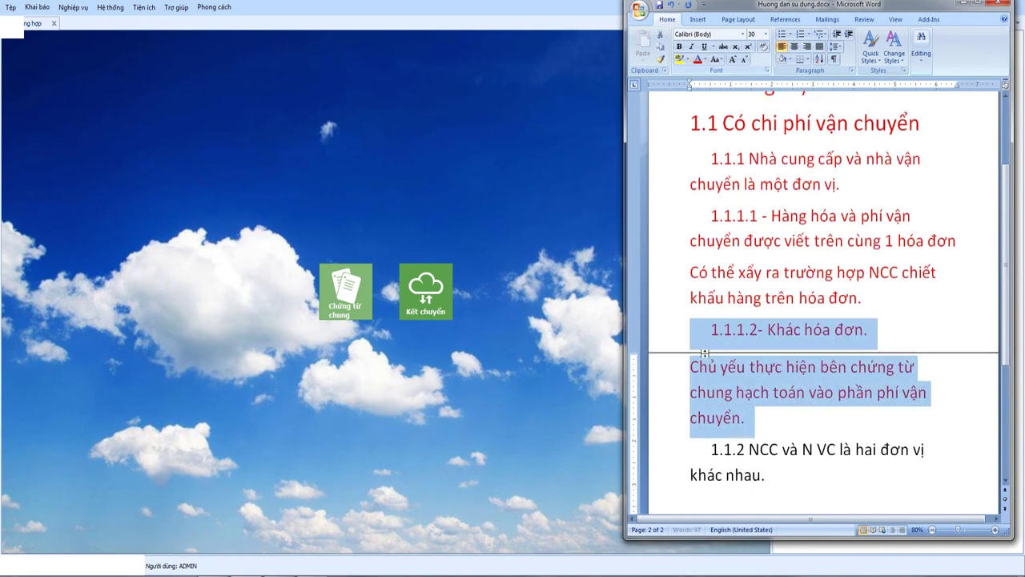
{"action": "left_click", "coordinate": [737, 391]}
Review the outline from section 1 to heading 1.1.2, highlighting the case where supplier and carrier are different units.
{"action": "scroll", "coordinate": [745, 368], "scroll_direction": "down", "scroll_amount": 1}
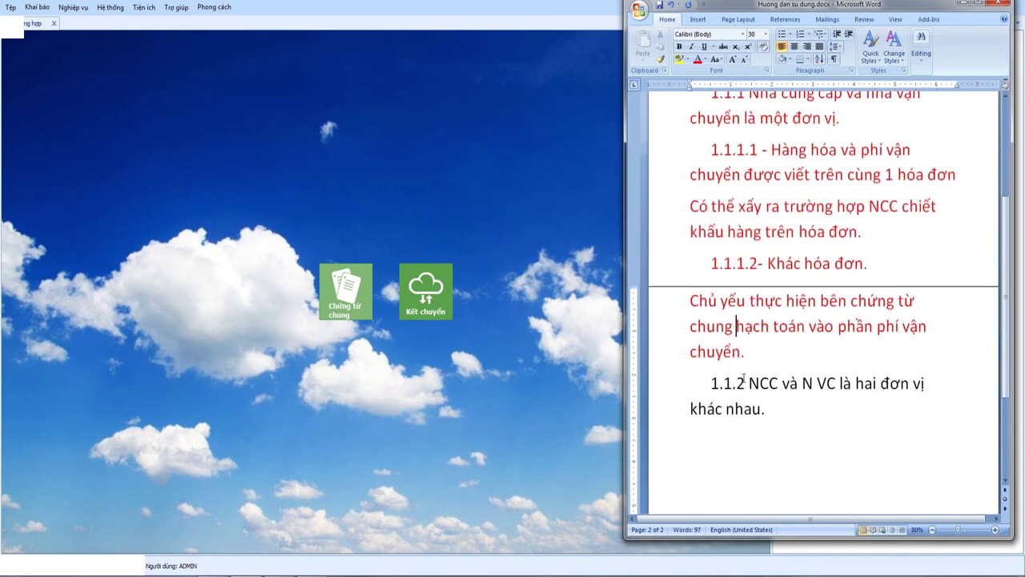
{"action": "left_click_drag", "start_coordinate": [724, 398], "coordinate": [690, 439]}
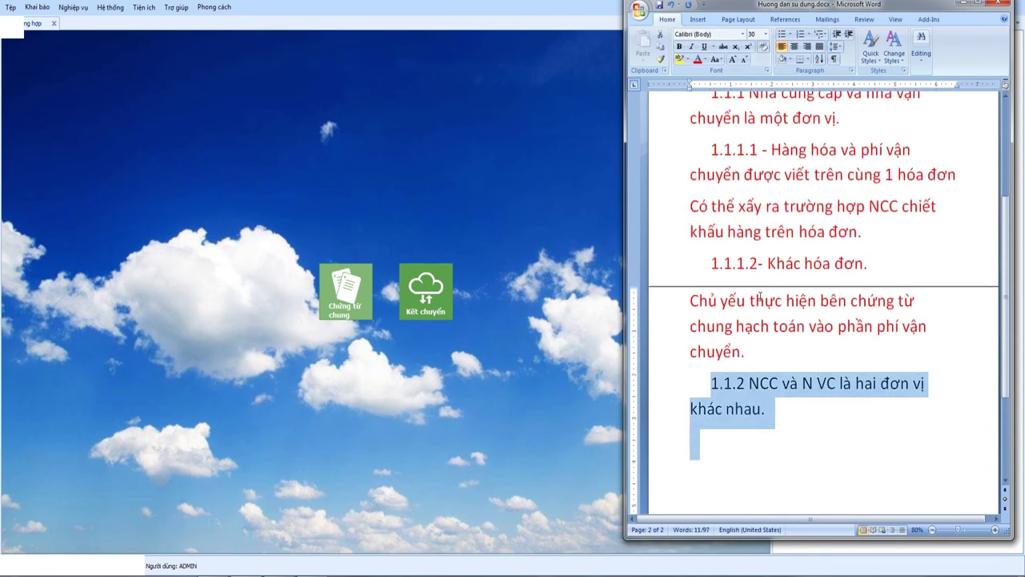
{"action": "scroll", "coordinate": [732, 194], "scroll_direction": "up", "scroll_amount": 5}
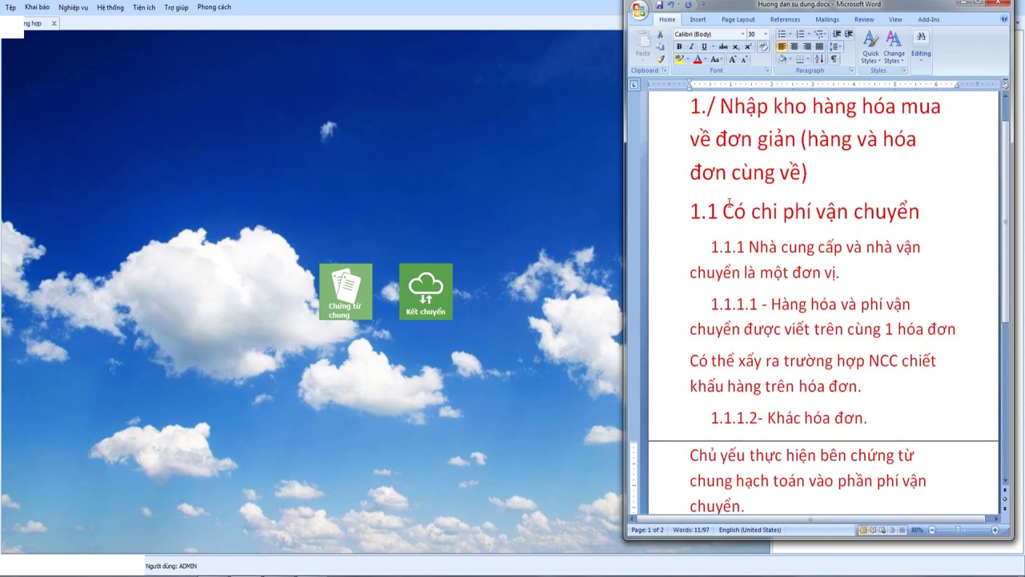
{"action": "scroll", "coordinate": [729, 203], "scroll_direction": "down", "scroll_amount": 1}
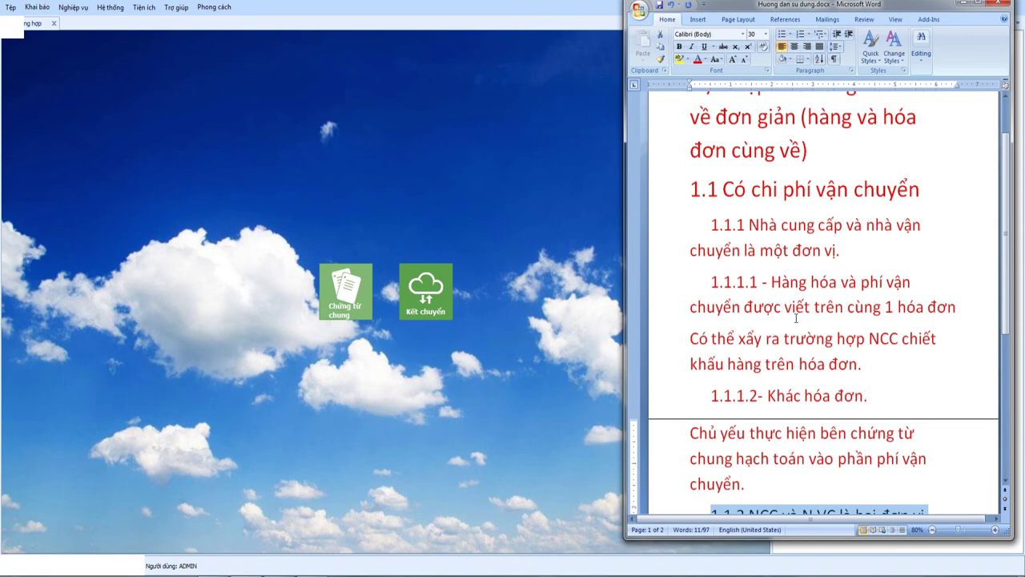
{"action": "scroll", "coordinate": [798, 318], "scroll_direction": "down", "scroll_amount": 3}
{"action": "left_click", "coordinate": [765, 378]}
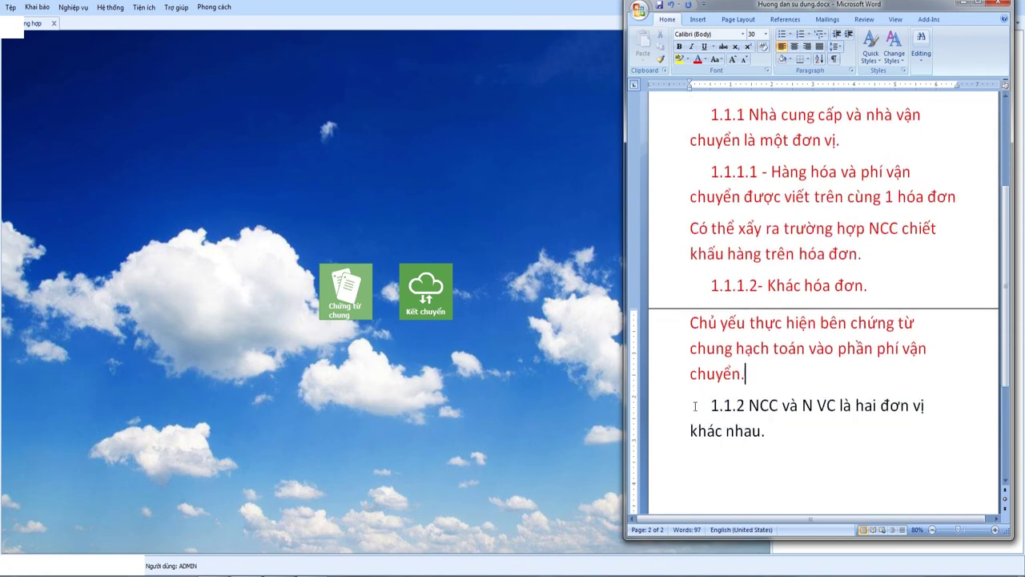
{"action": "left_click_drag", "start_coordinate": [680, 405], "coordinate": [739, 439]}
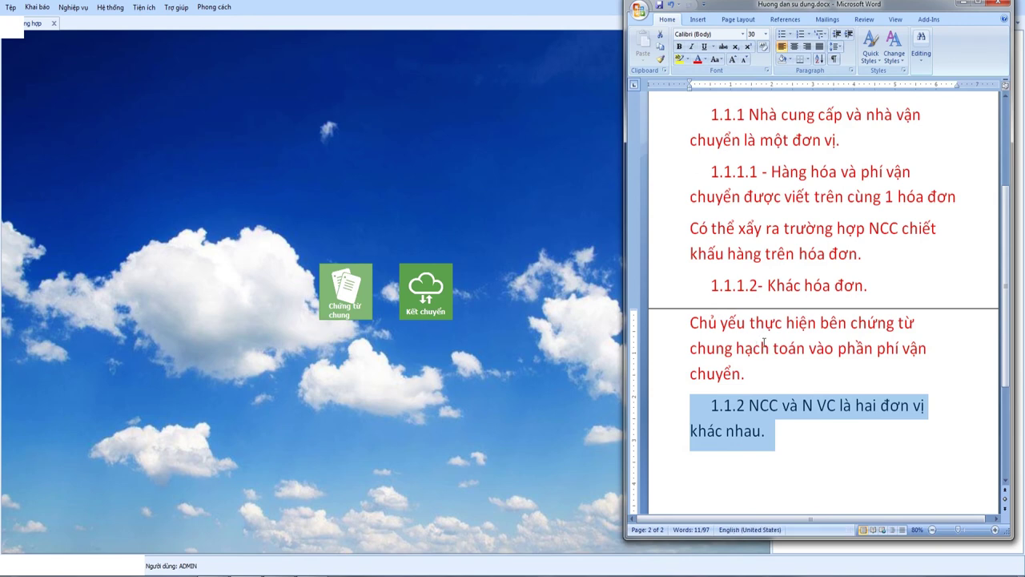
{"action": "scroll", "coordinate": [765, 345], "scroll_direction": "up", "scroll_amount": 5}
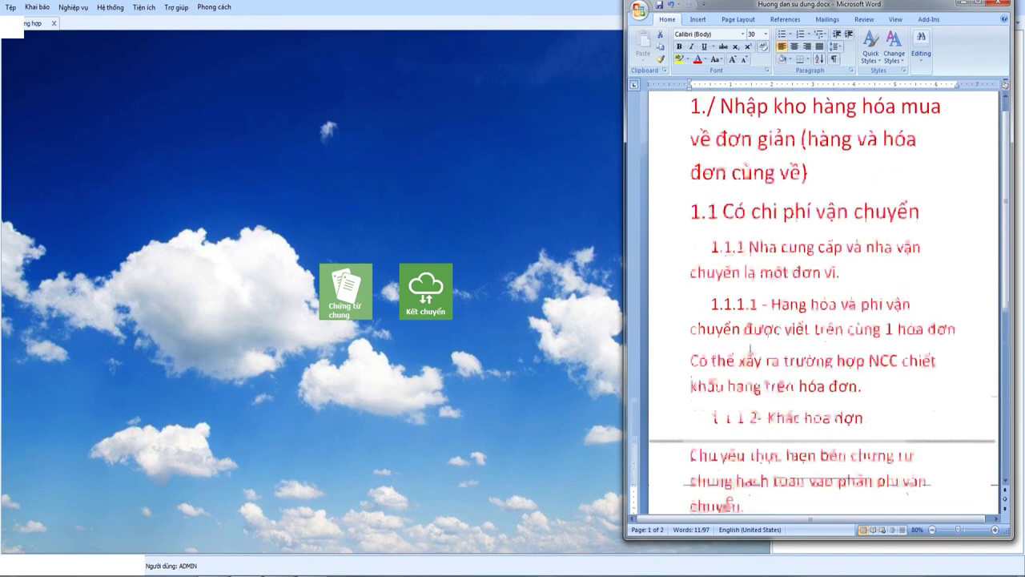
{"action": "scroll", "coordinate": [753, 352], "scroll_direction": "down", "scroll_amount": 6}
{"action": "scroll", "coordinate": [748, 355], "scroll_direction": "down", "scroll_amount": 1}
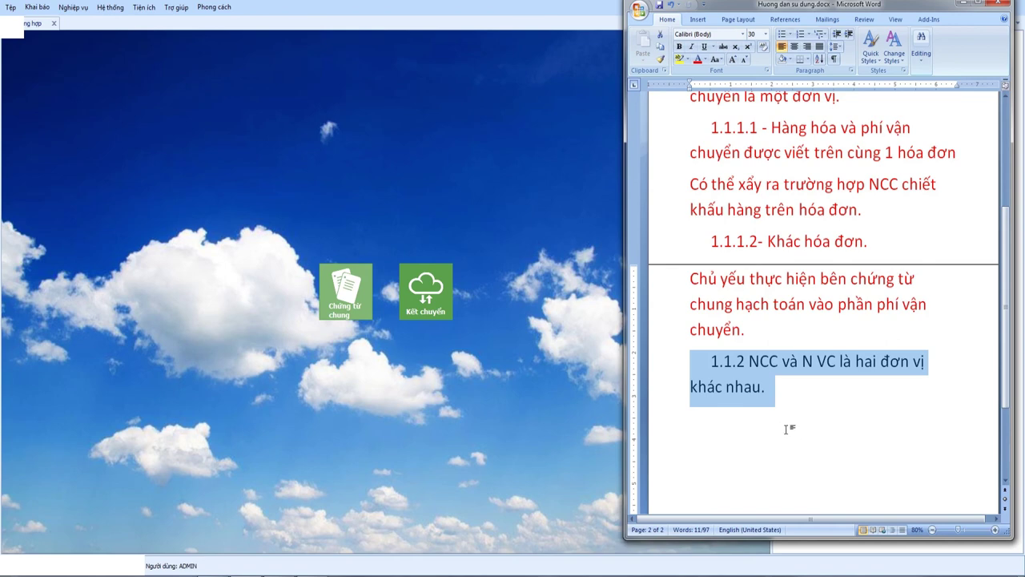
Write the heading "2- Mua hàng (hàng về trước - hóa đơn về sau)" in the empty paragraph below section 1.1.2.
{"action": "left_click", "coordinate": [787, 430]}
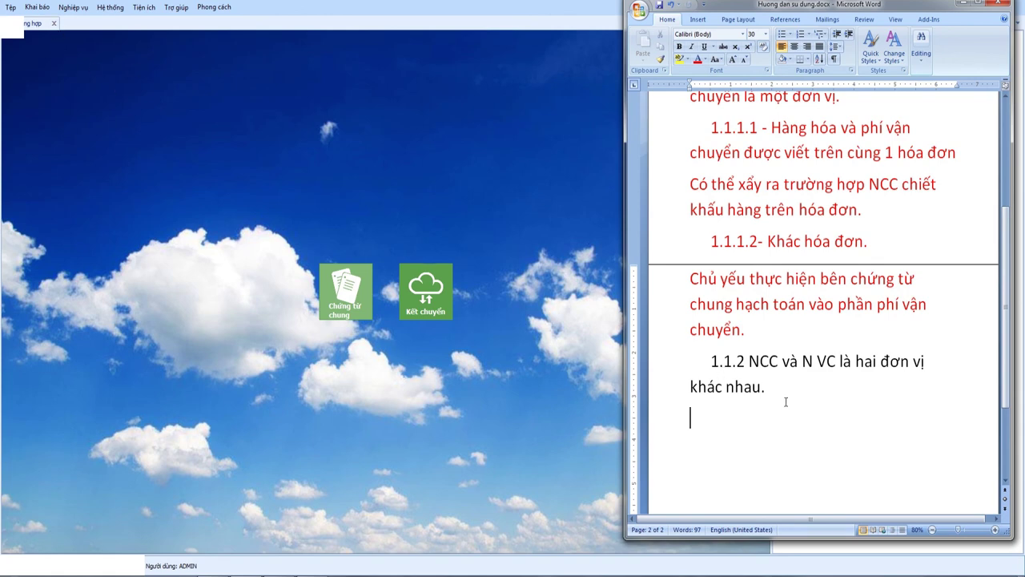
{"action": "type", "text": "2- Mua hàng"}
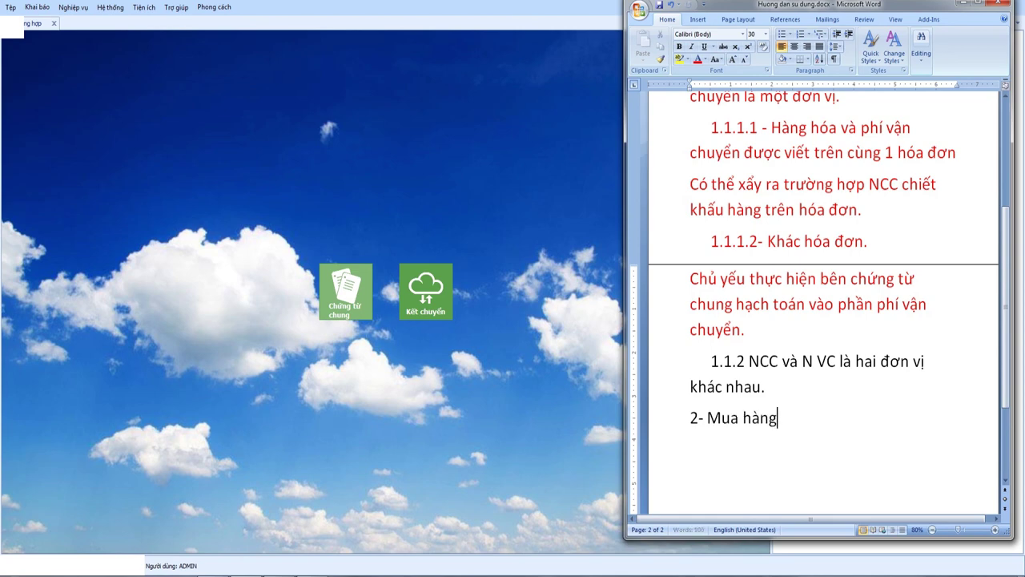
{"action": "type", "text": " (hang về trư"}
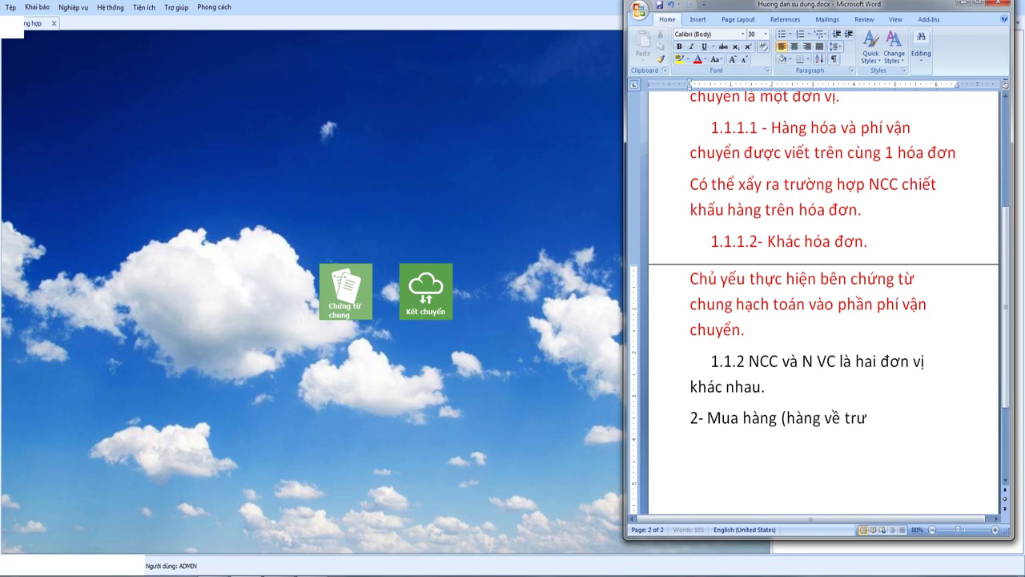
{"action": "type", "text": "ớc - hóa đo"}
{"action": "type", "text": "n về sau"}
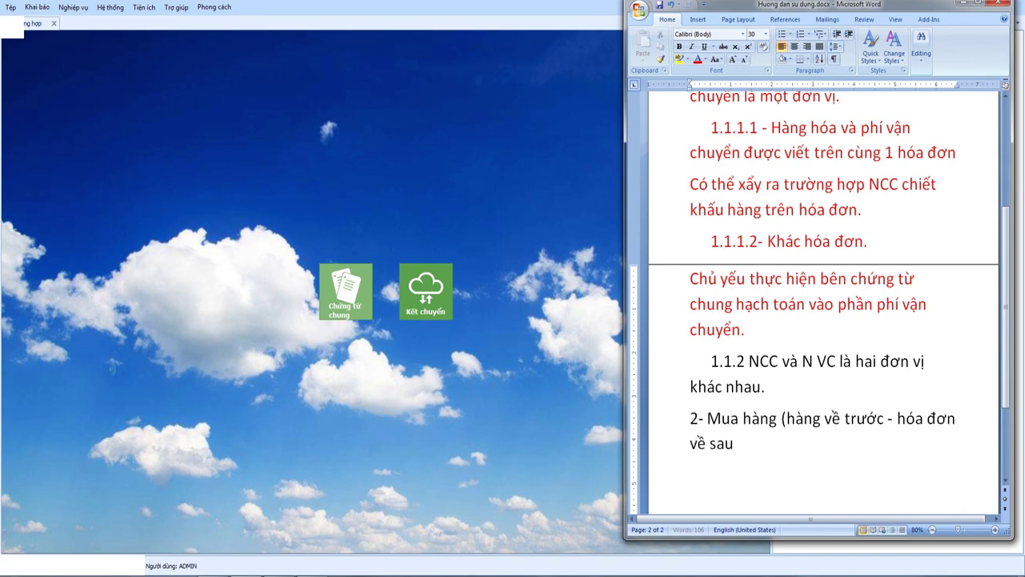
{"action": "type", "text": ")"}
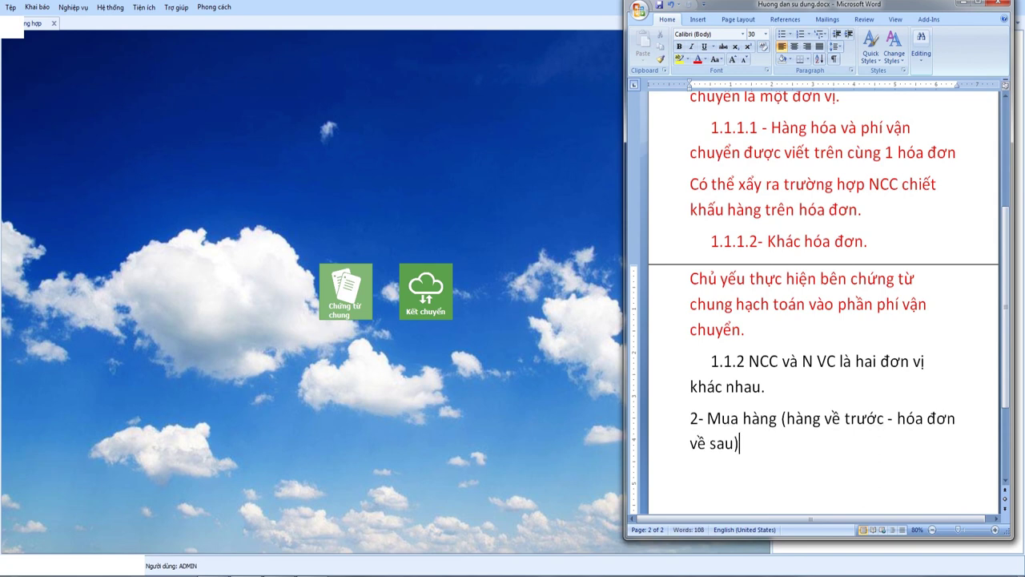